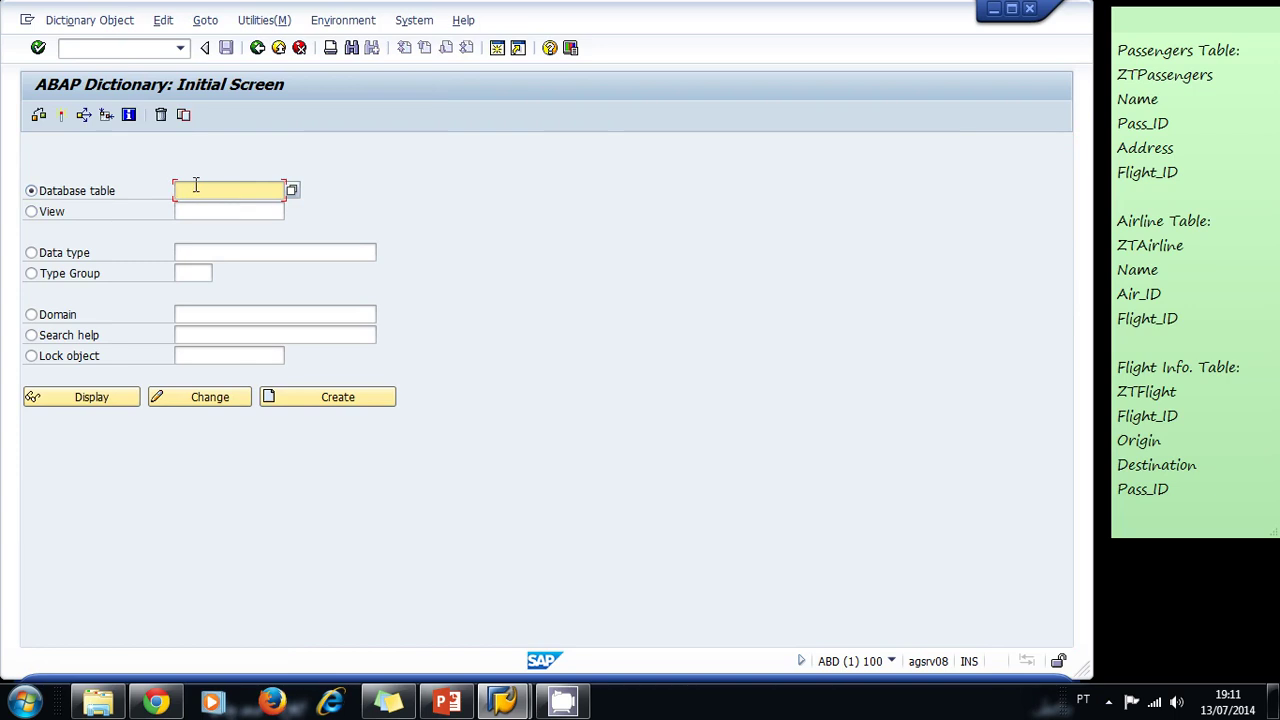
Start creating a new database table named ZTPASSENGERS
text(zt)
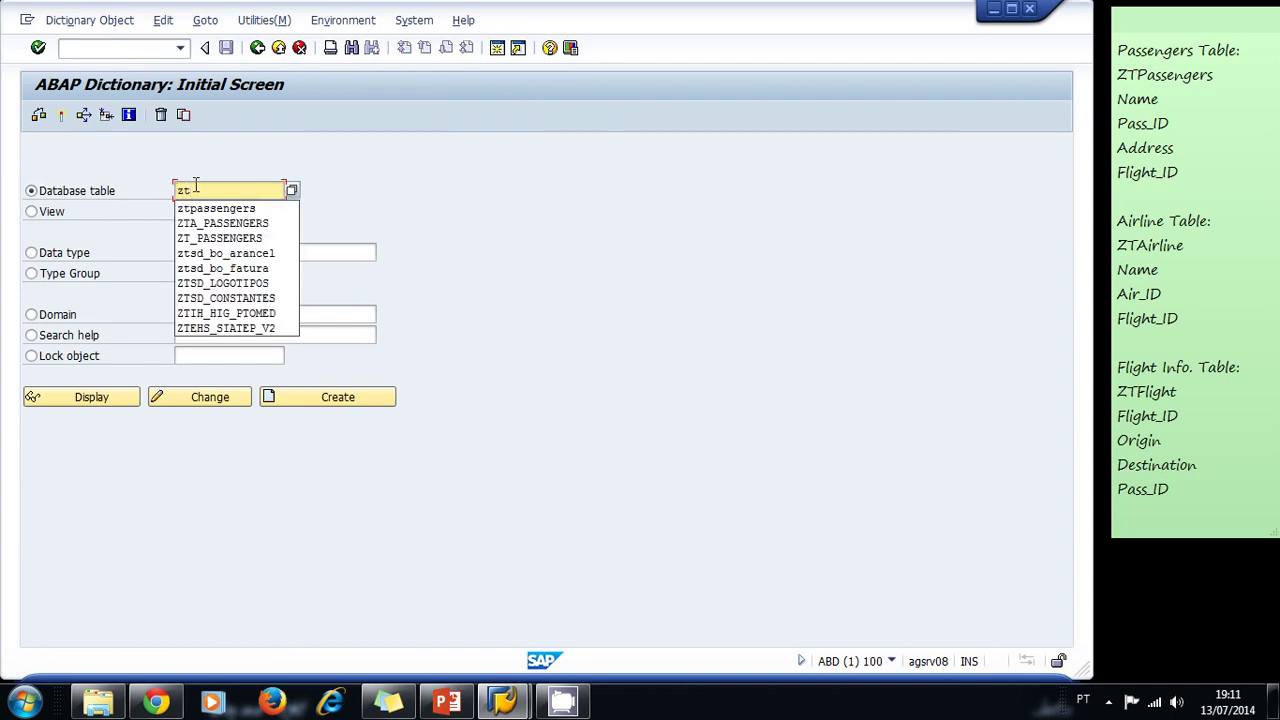
text(pa)
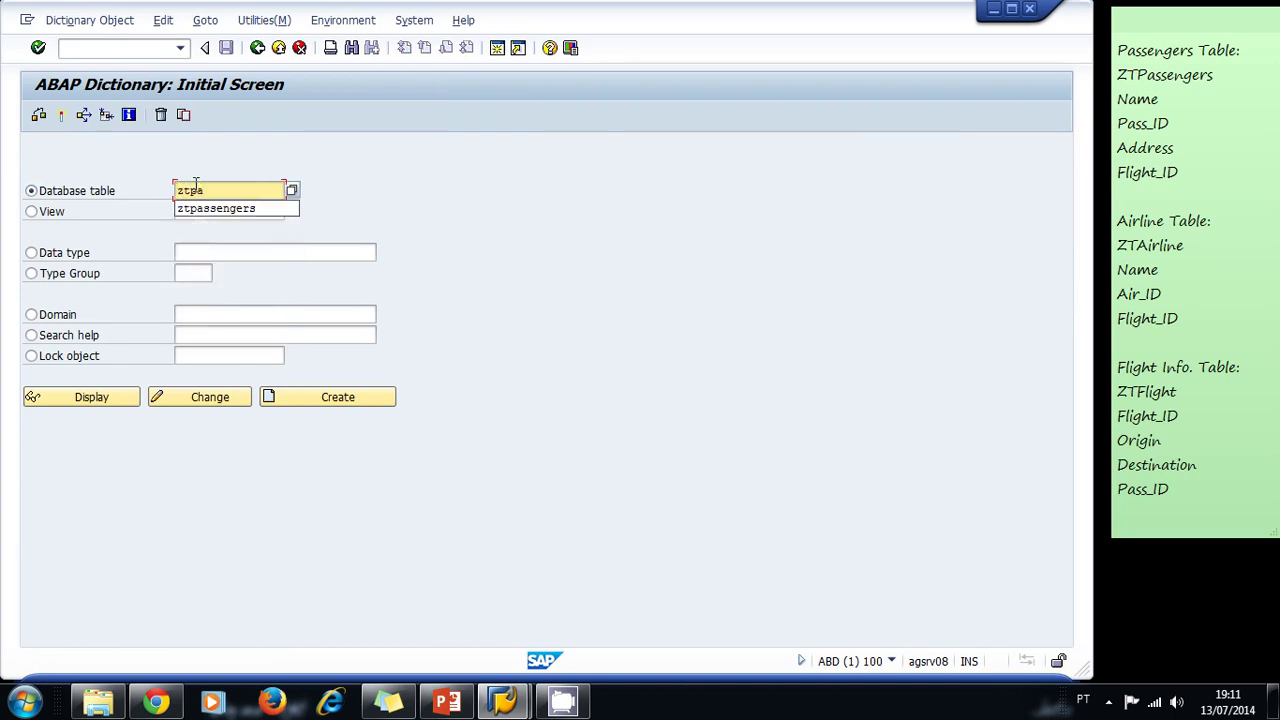
click(218, 209)
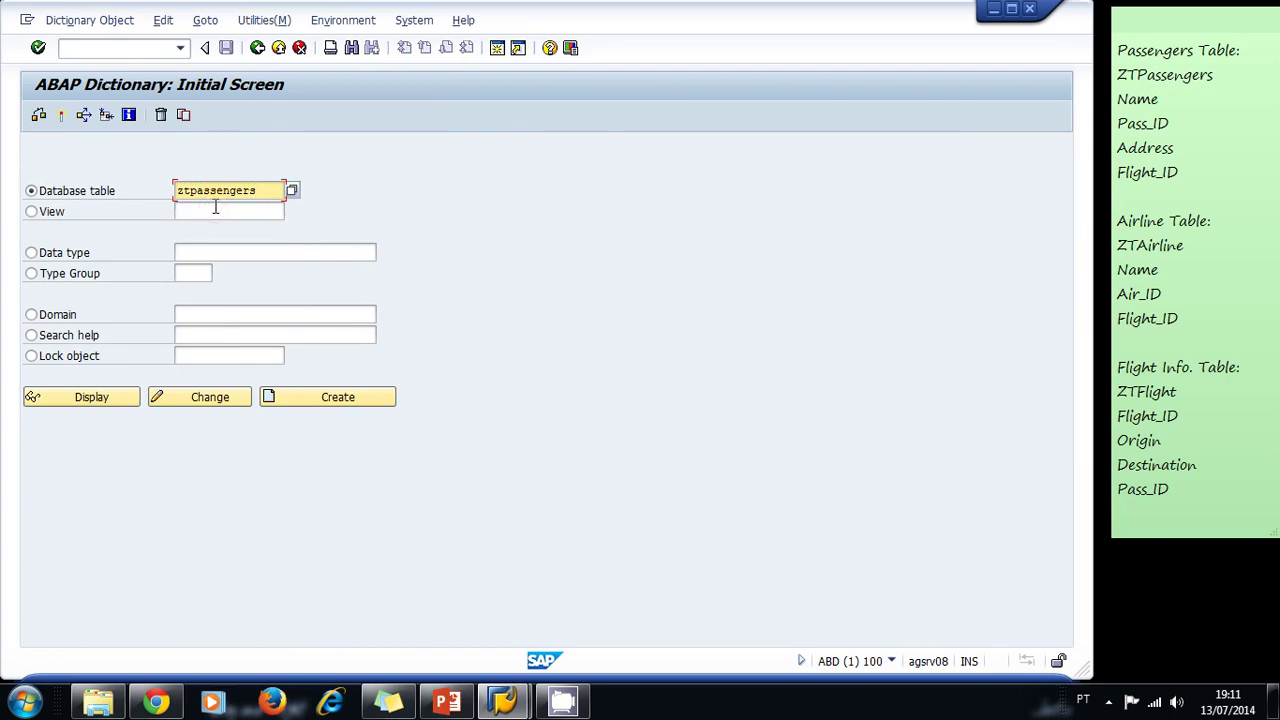
click(370, 401)
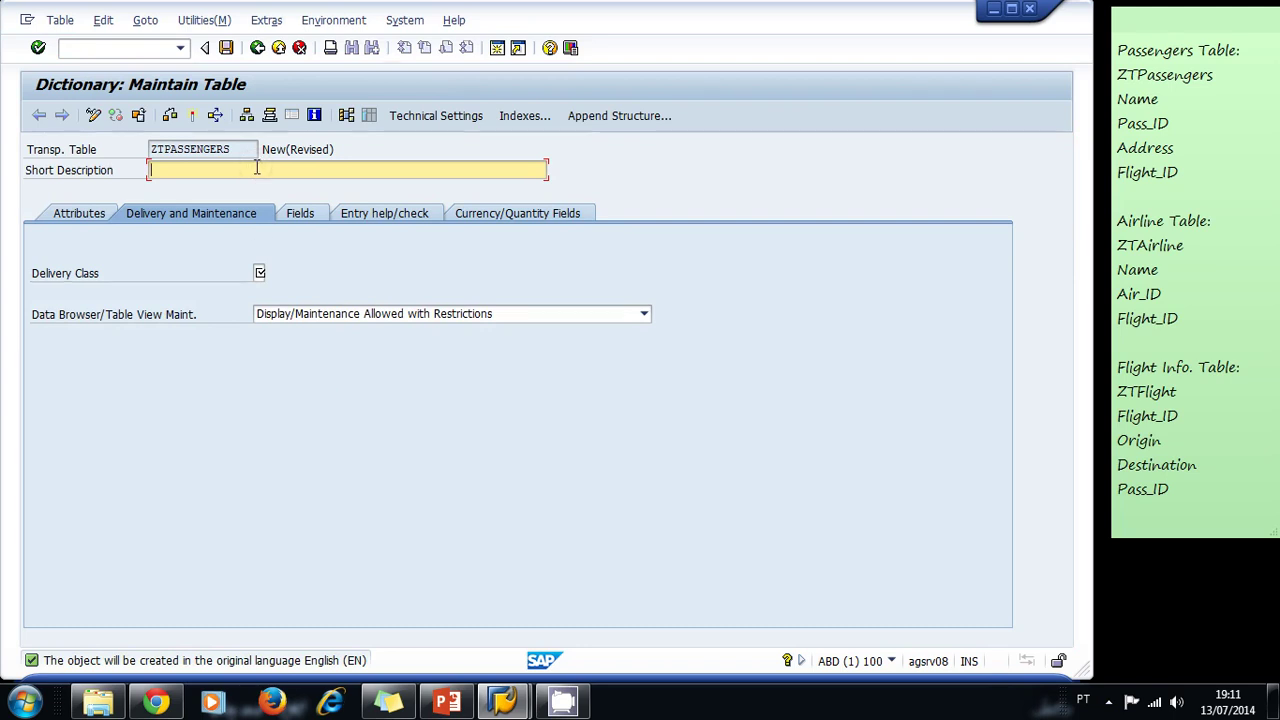
Describe the table as "Passengers Information" and set its delivery class to A, application table for master and transaction data
text(Passengers Information)
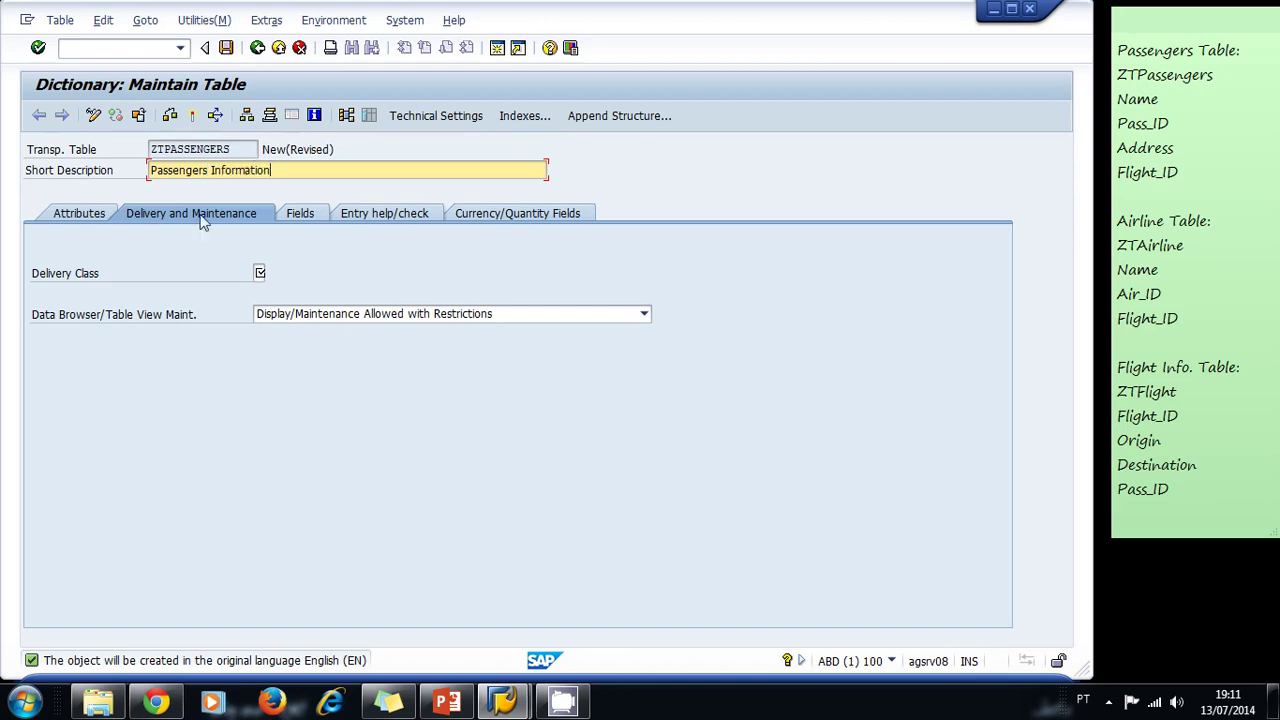
click(259, 272)
click(272, 274)
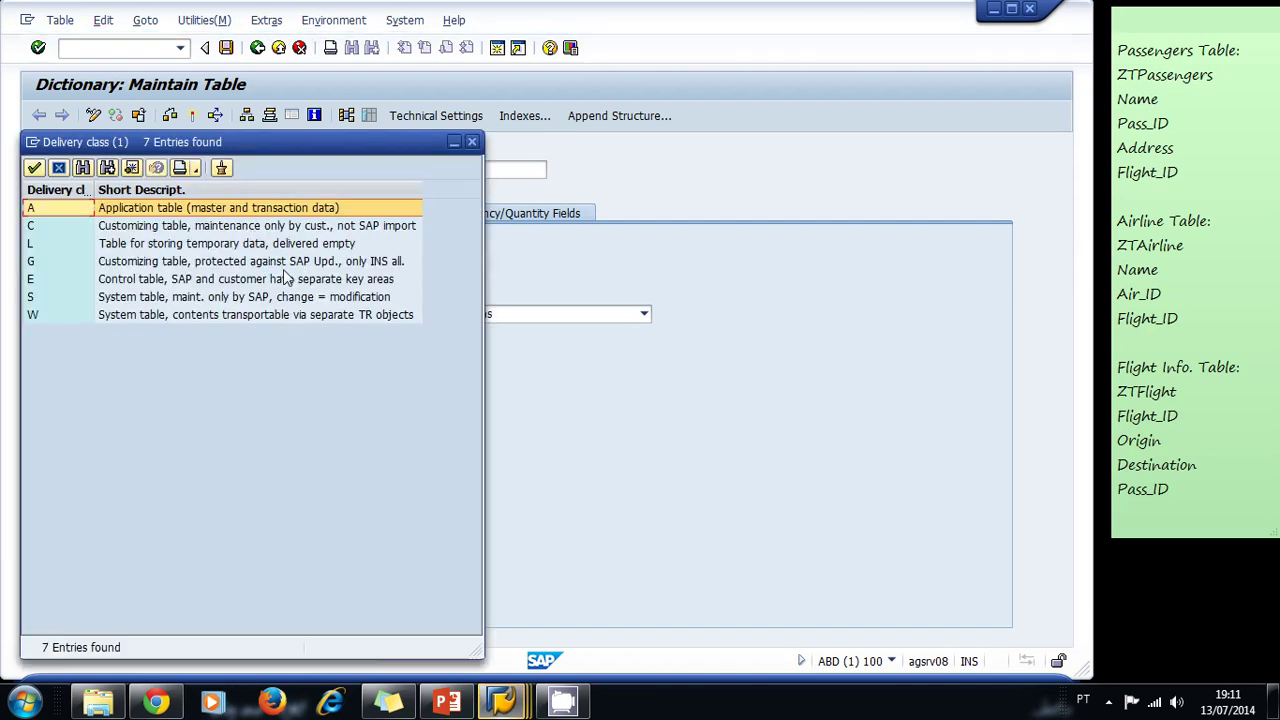
click(57, 207)
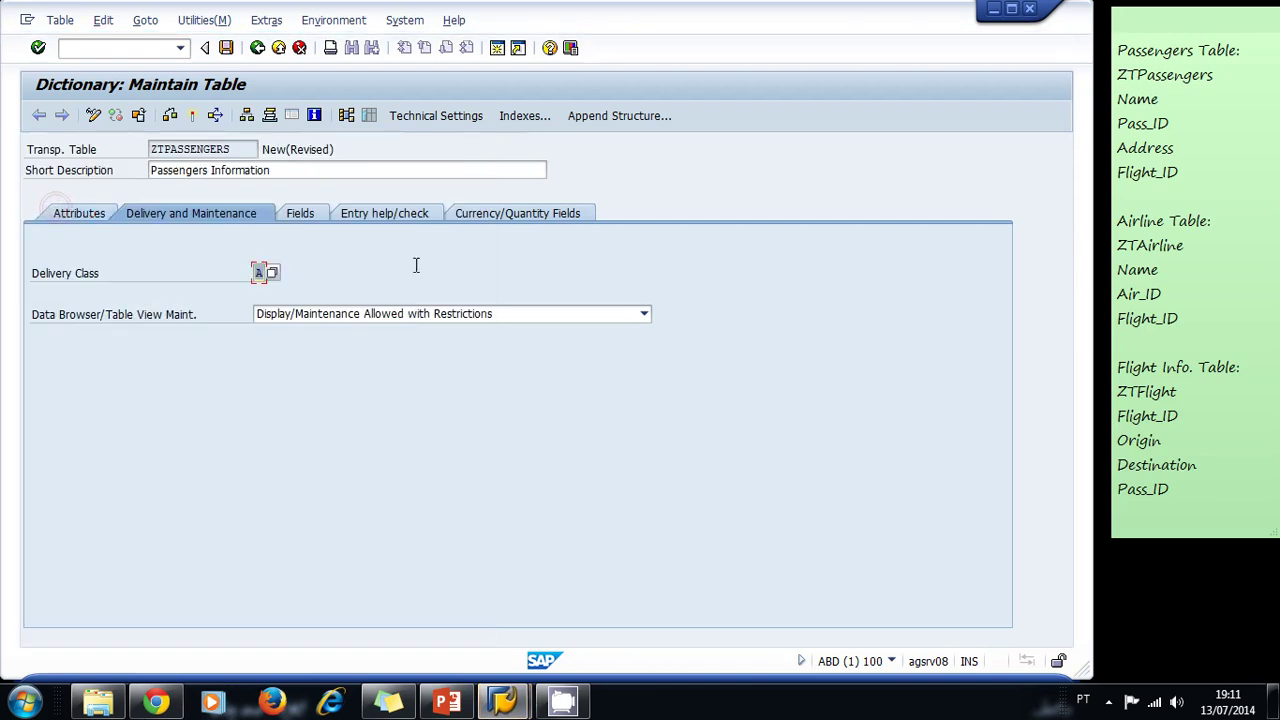
Add the field mandt as a key field with the initial value flag and assign it data element mandt
click(301, 213)
click(102, 294)
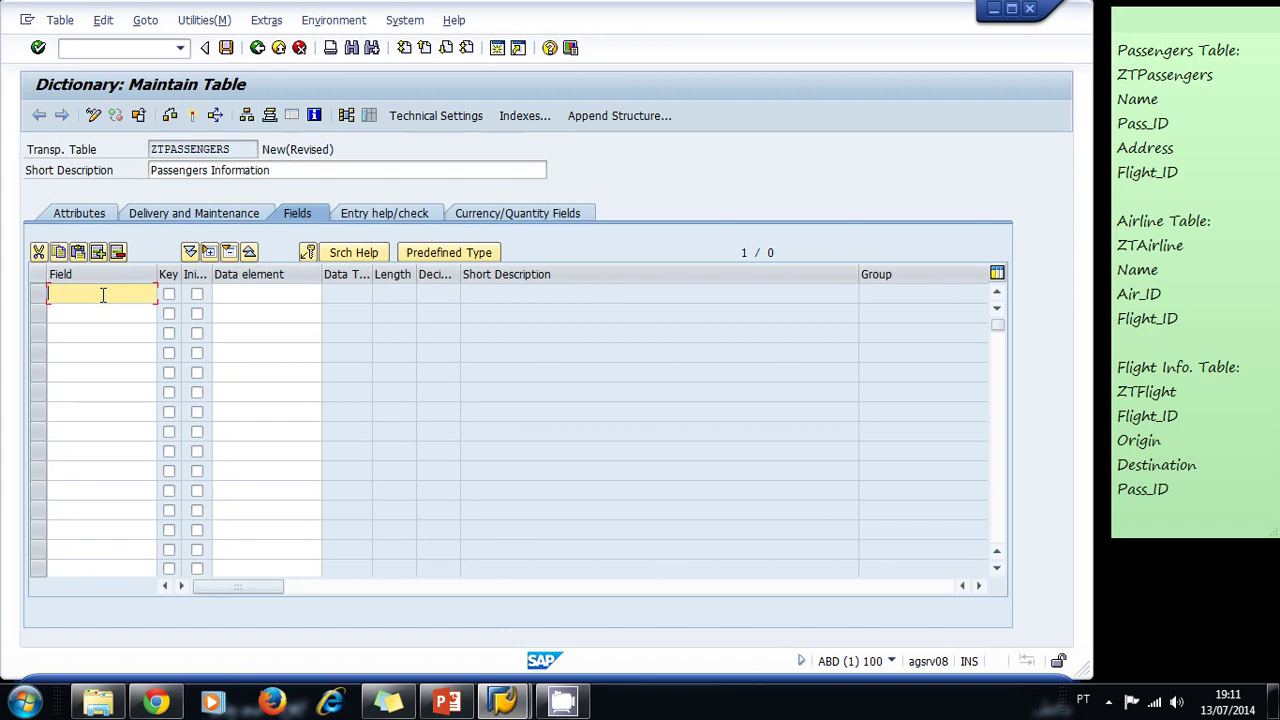
text(mandt)
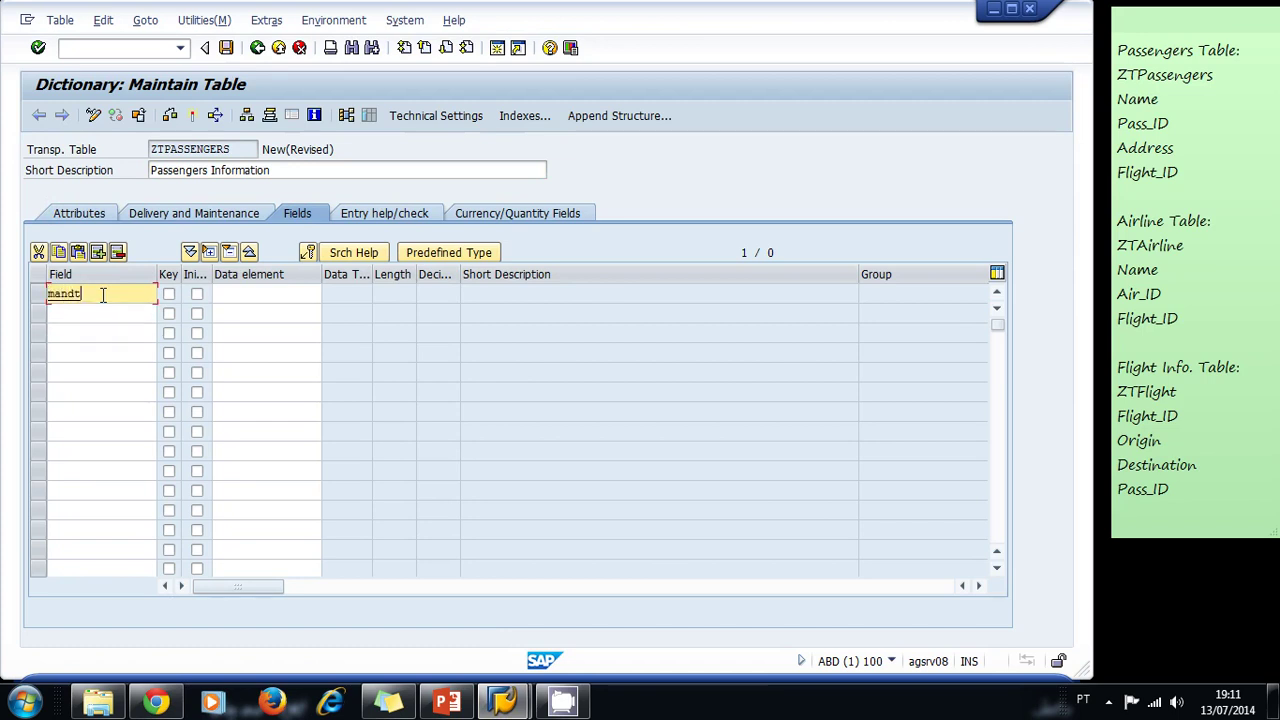
key(Tab)
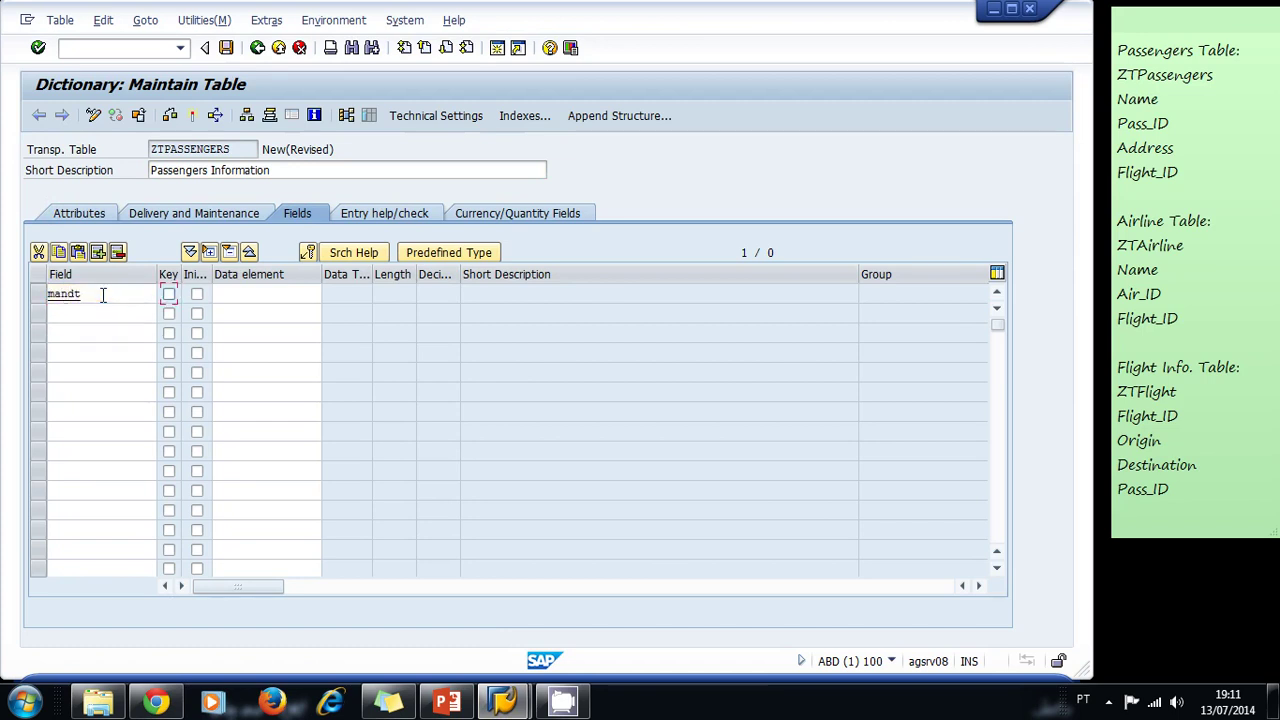
key(Tab)
key(space)
key(Tab)
text(mandt)
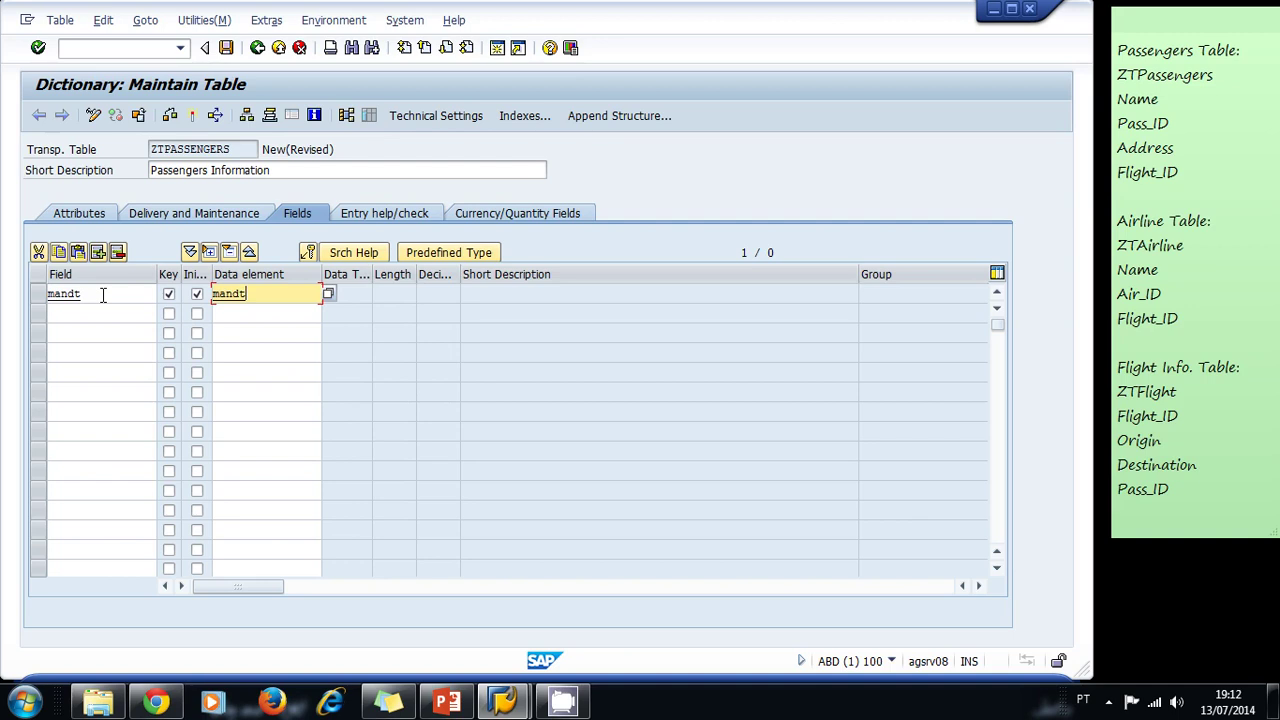
key(Return)
Add pass_id as the second key field with the initial value flag and assign it data element zde_pass_id
click(117, 314)
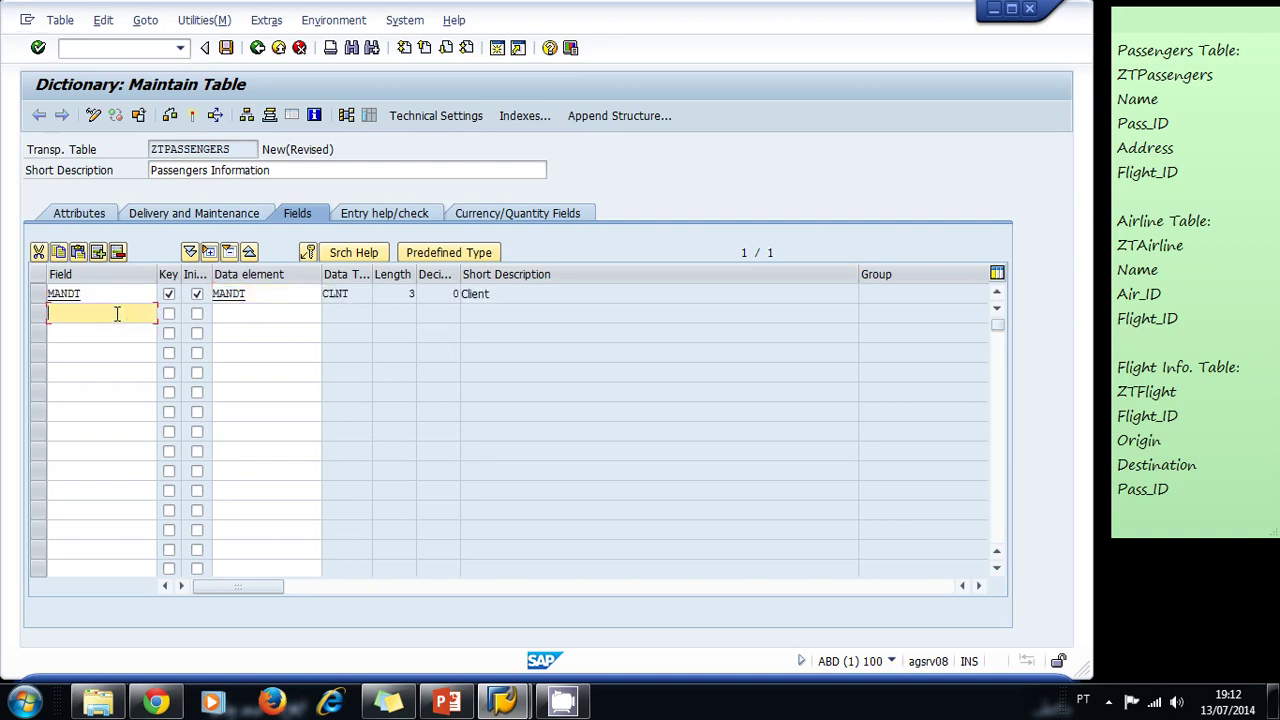
text(pass)
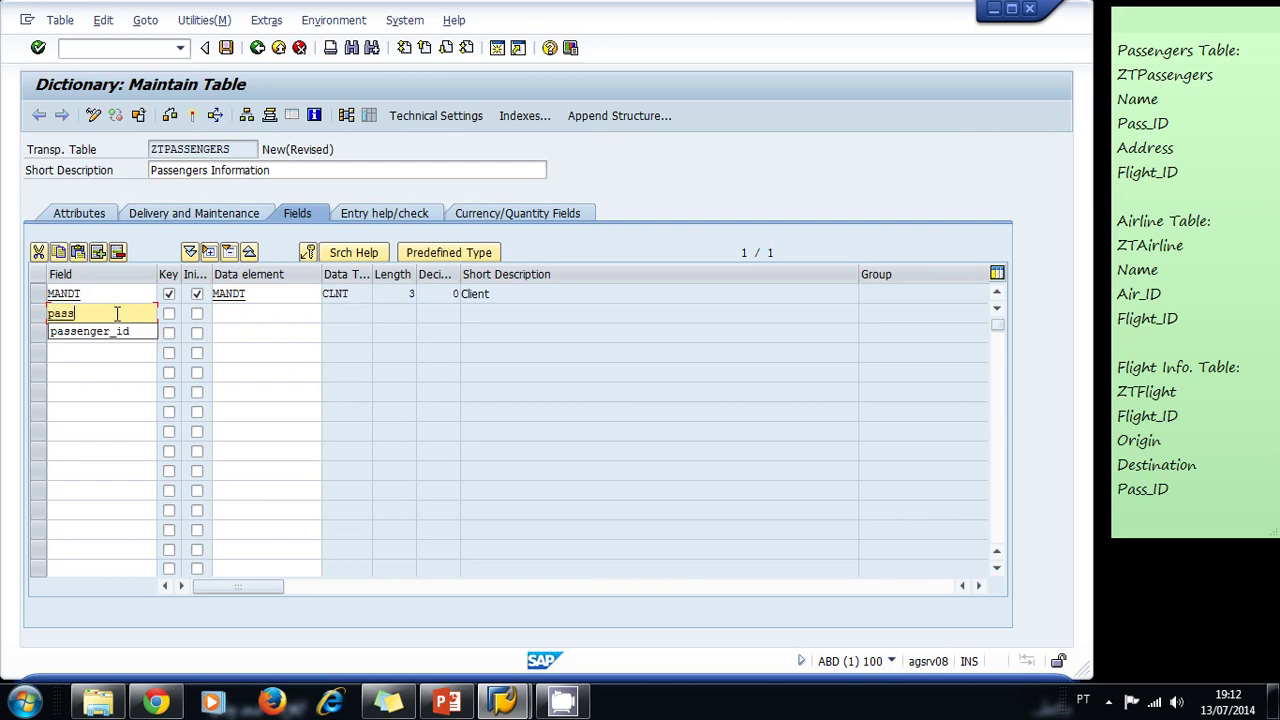
text(_)
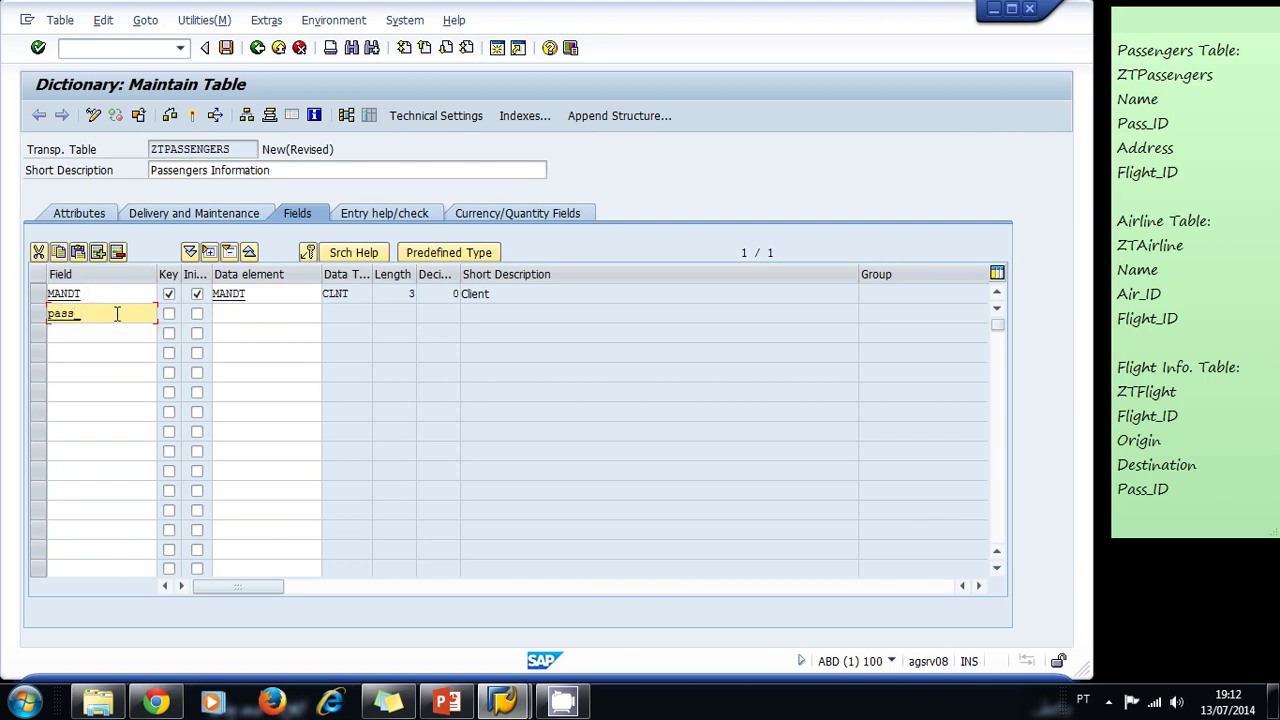
text(id)
key(Tab)
key(Tab)
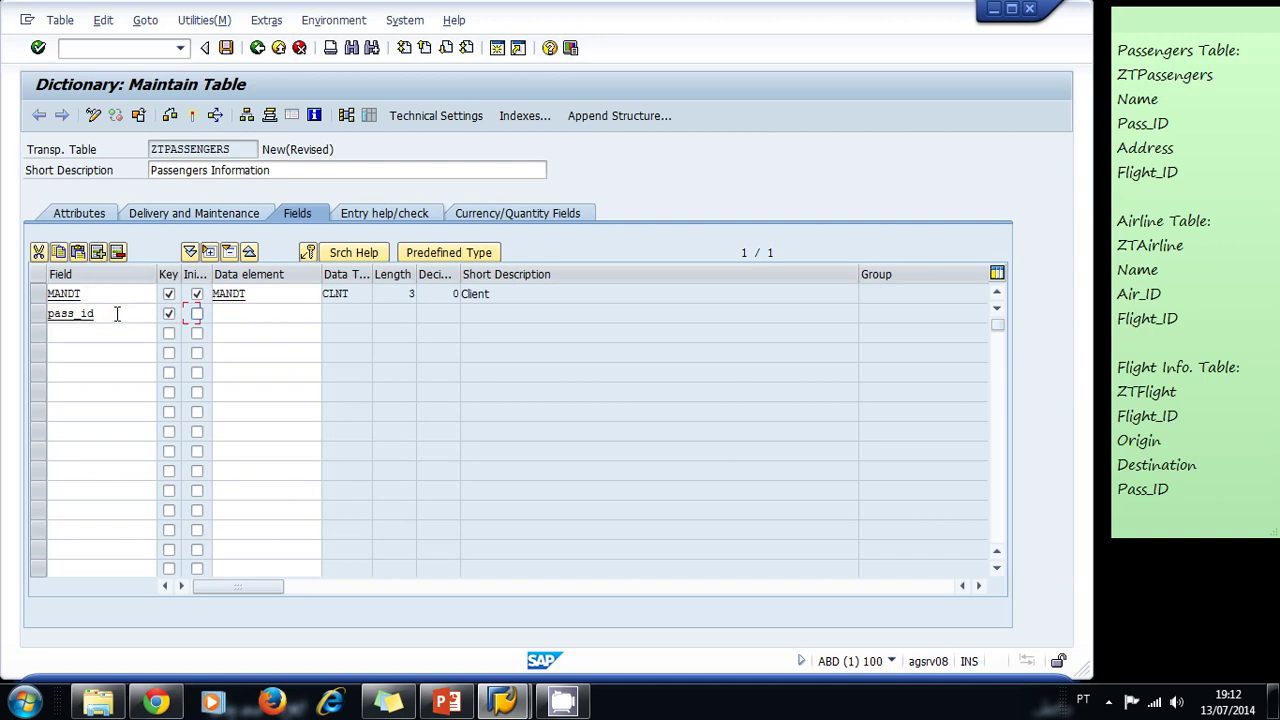
key(space)
key(Tab)
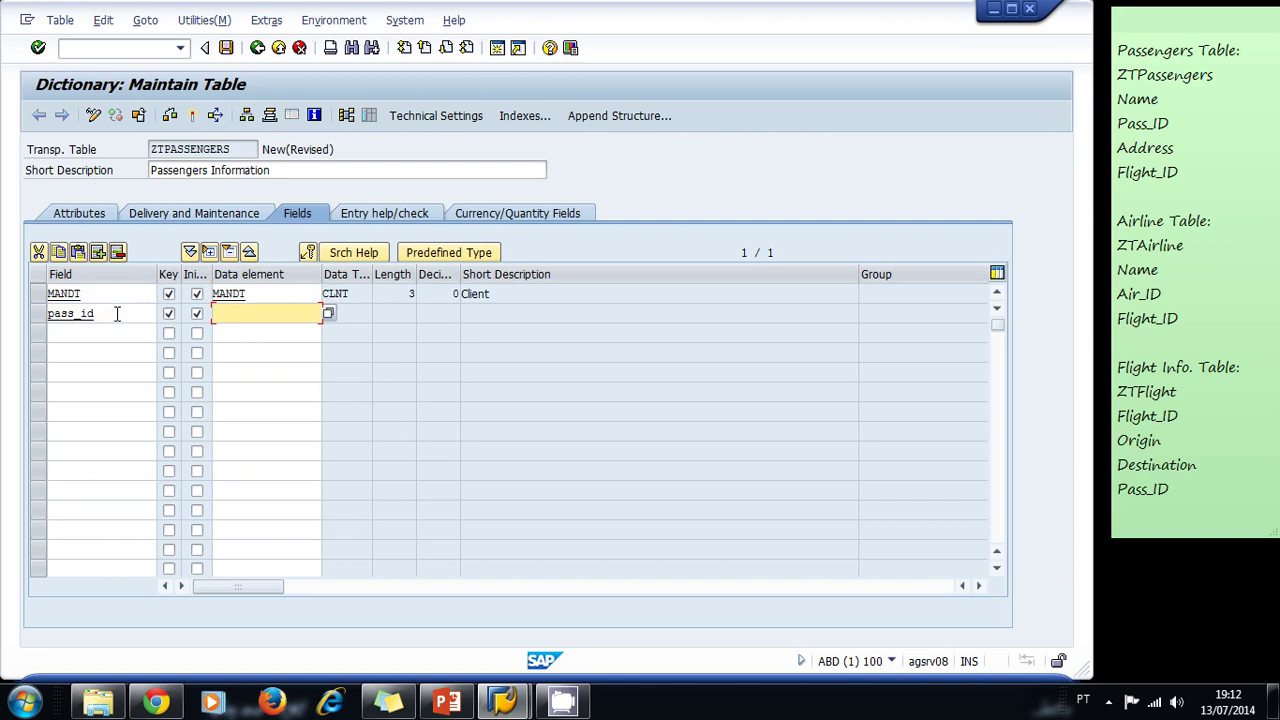
text(z)
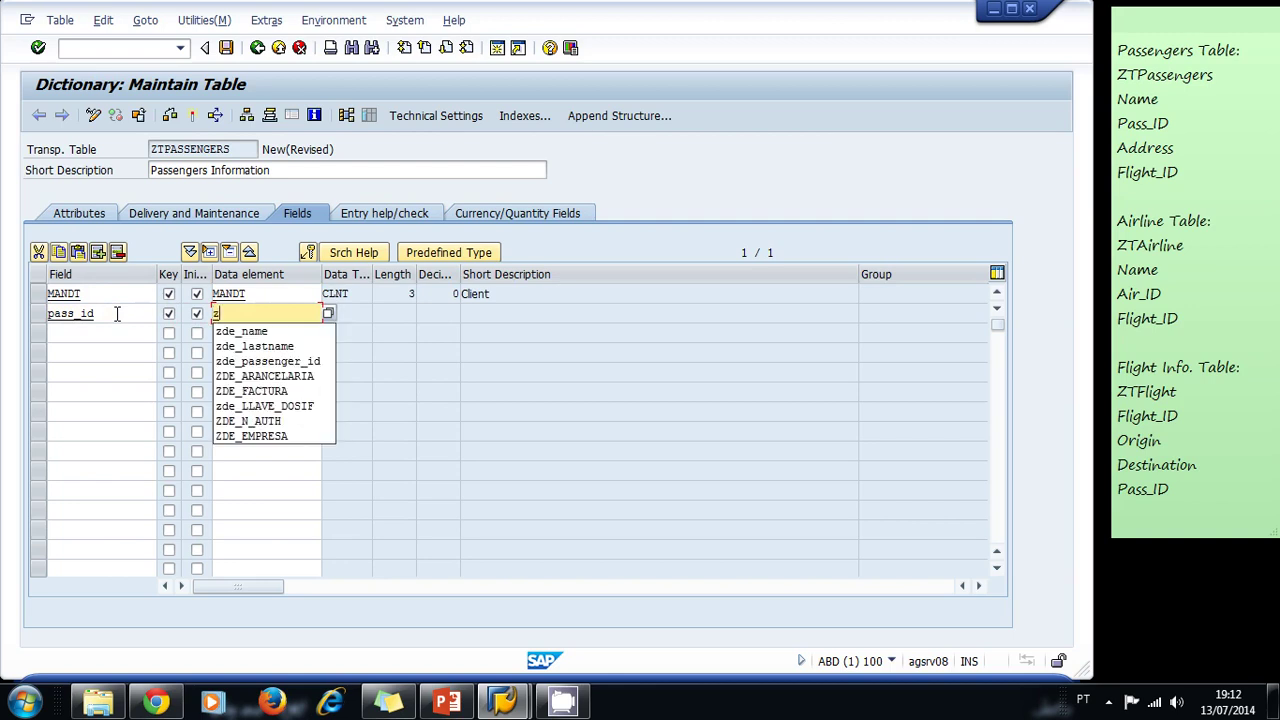
text(de_pass_id)
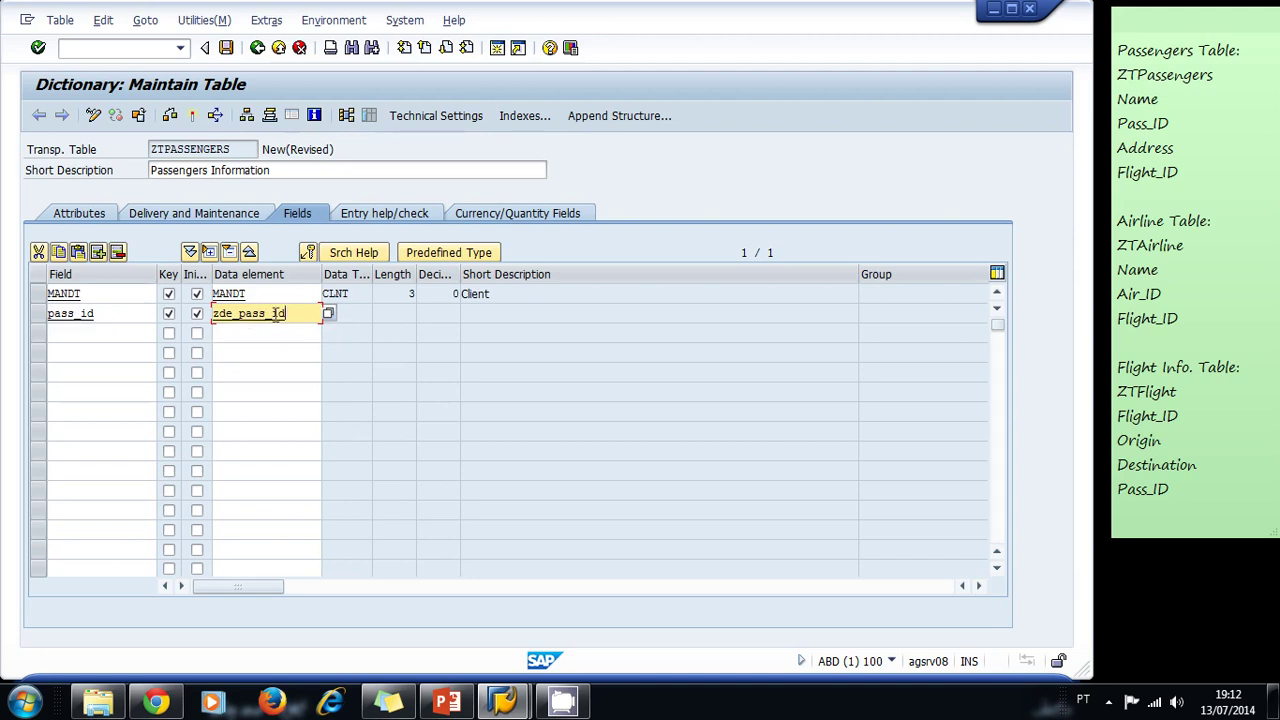
Leave the table editor, saving the changes, and search for packages matching z* for the table's directory entry
key(F3)
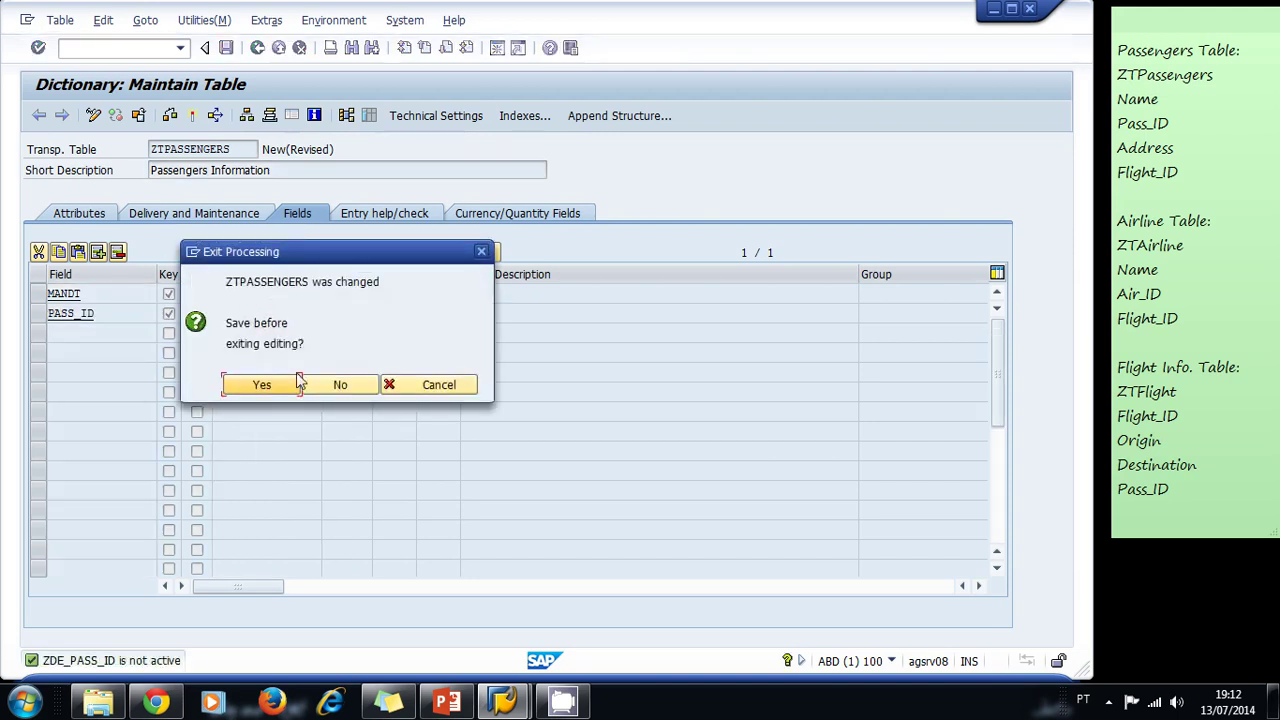
click(283, 390)
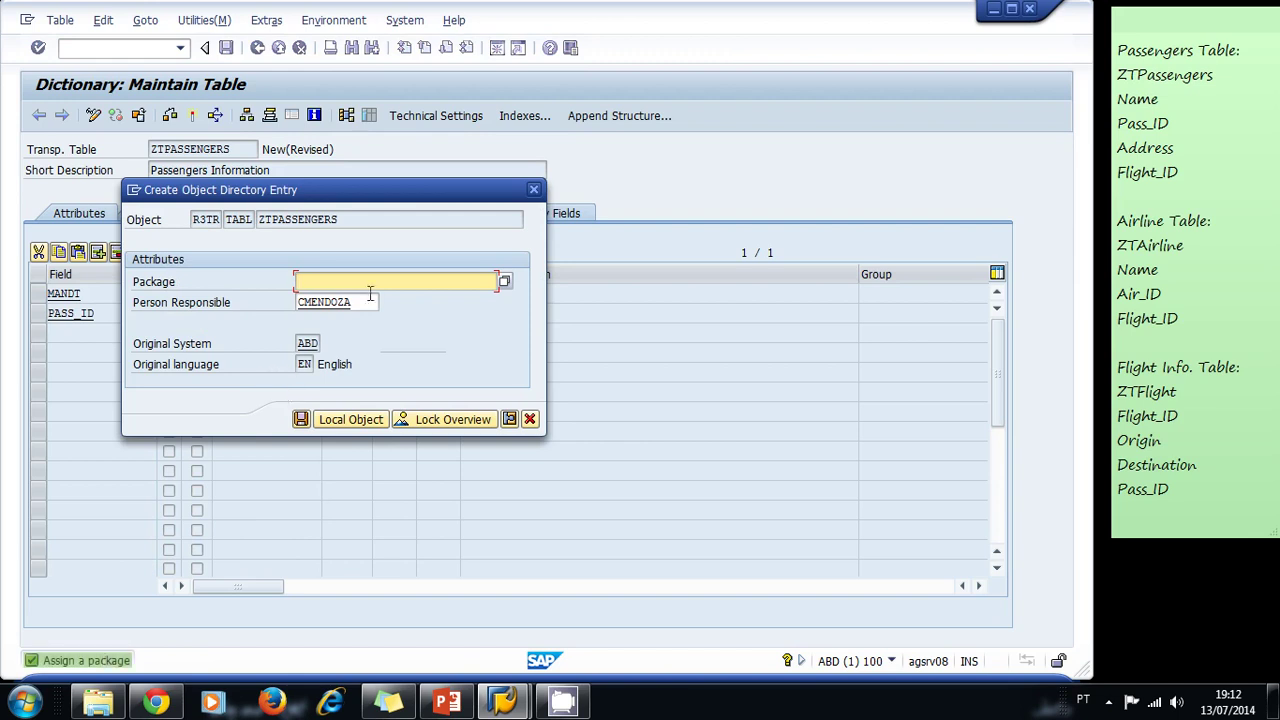
click(506, 282)
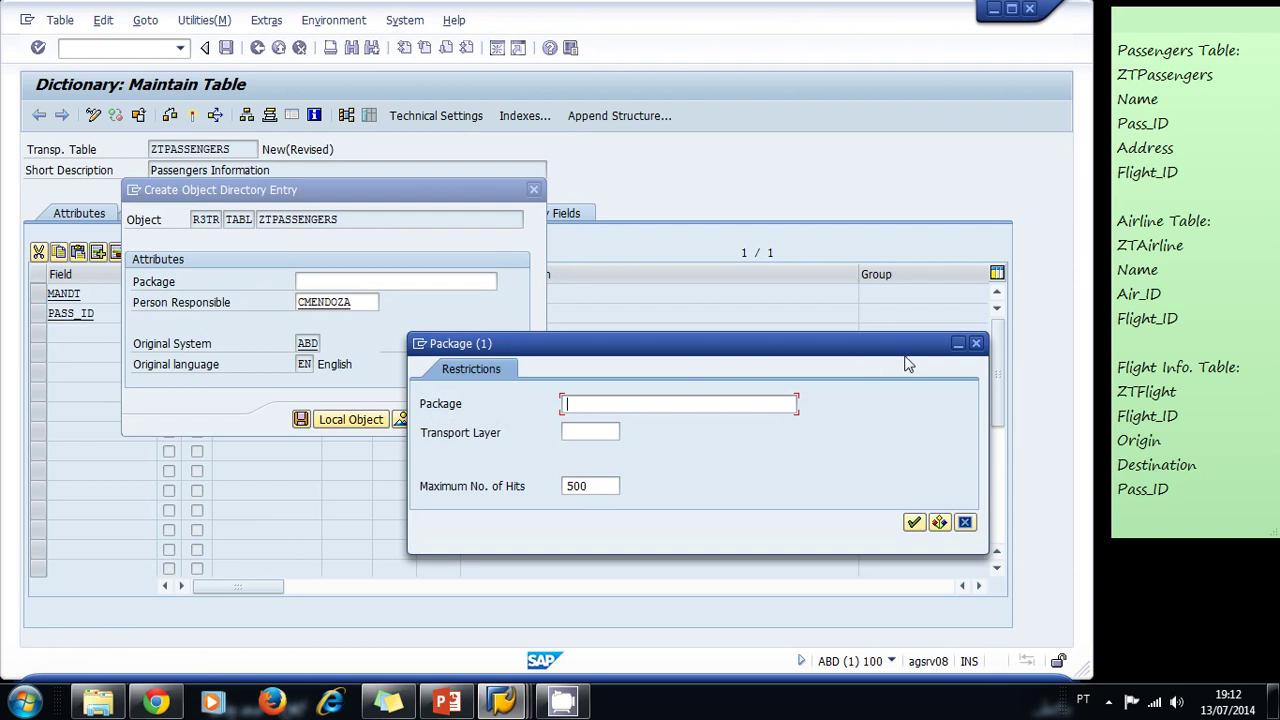
click(977, 344)
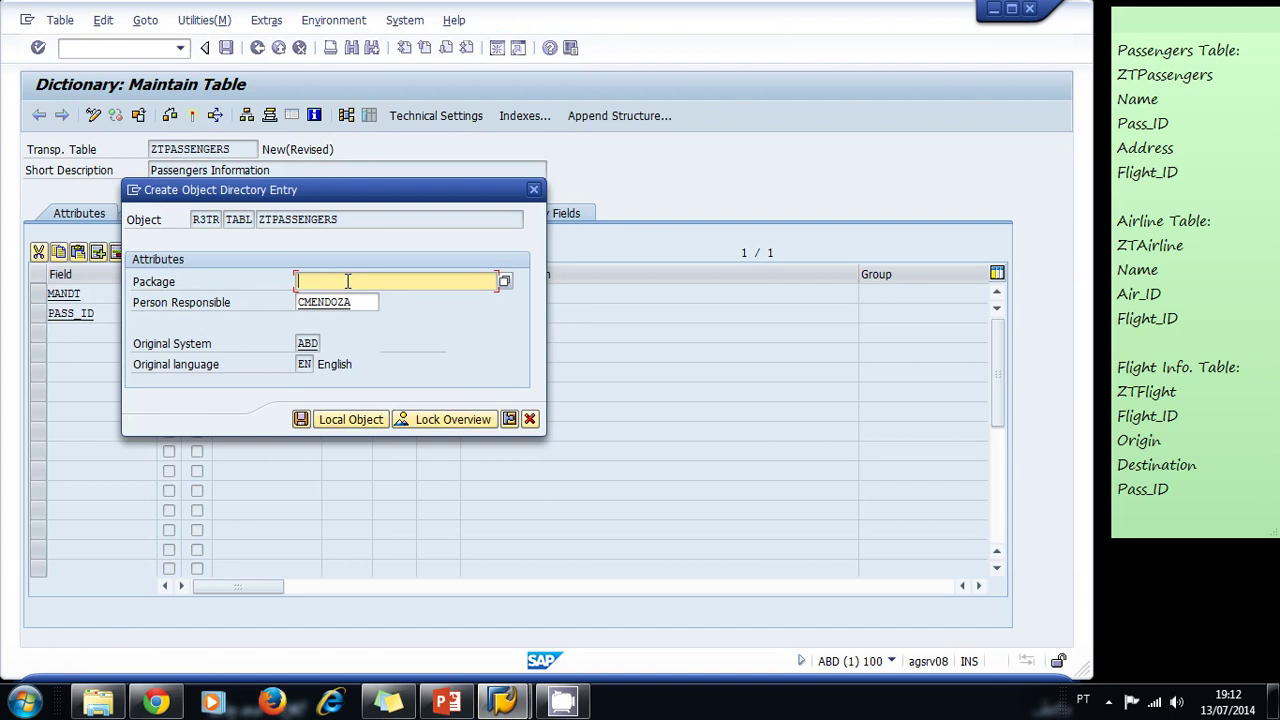
text(z)
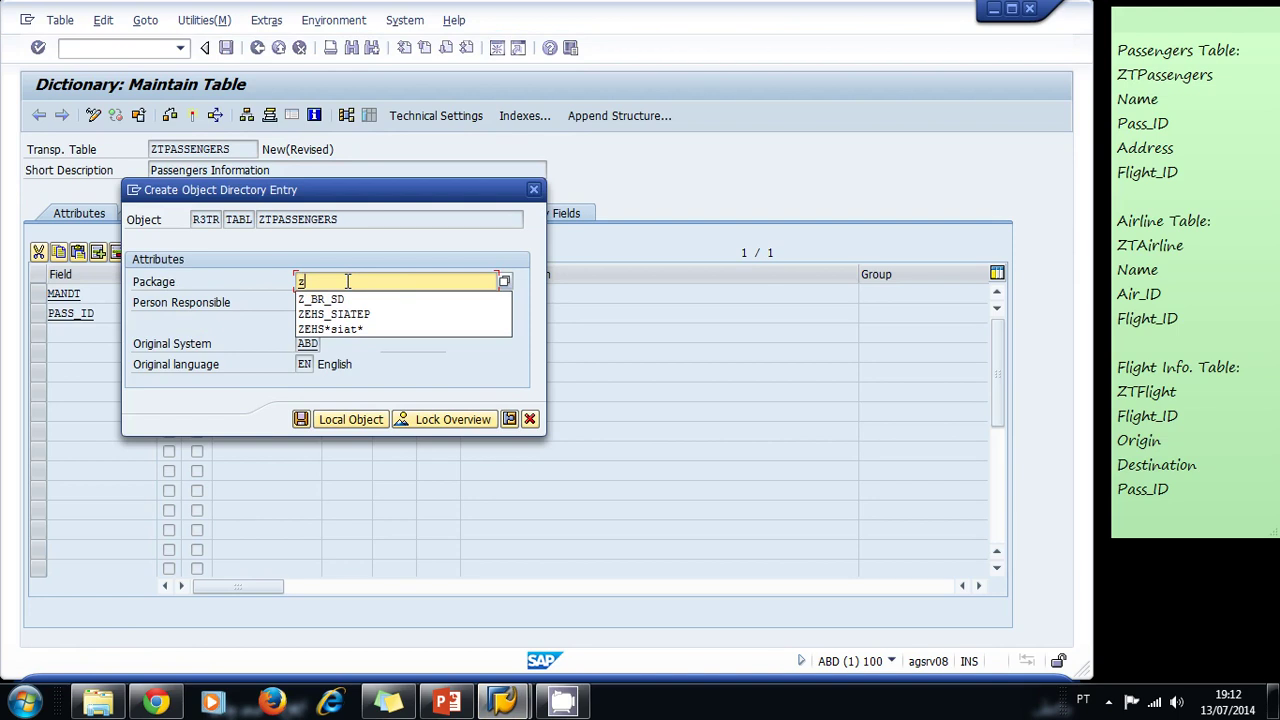
text(*)
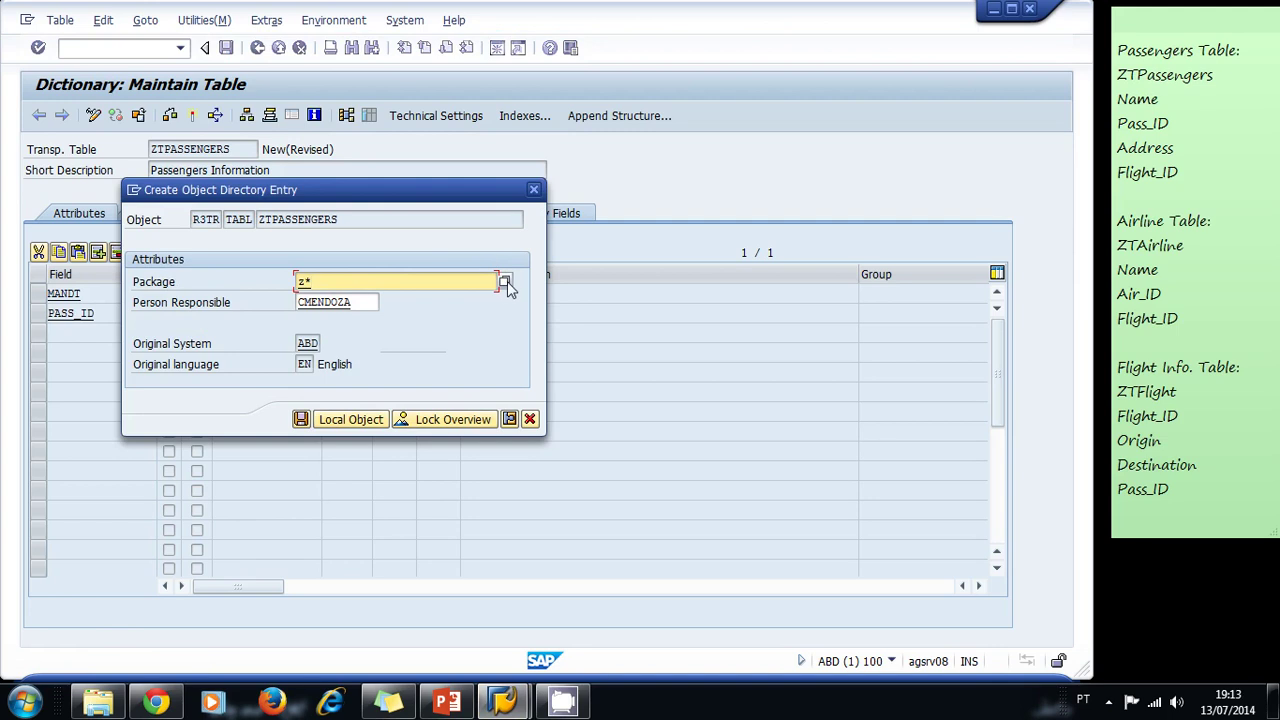
click(507, 281)
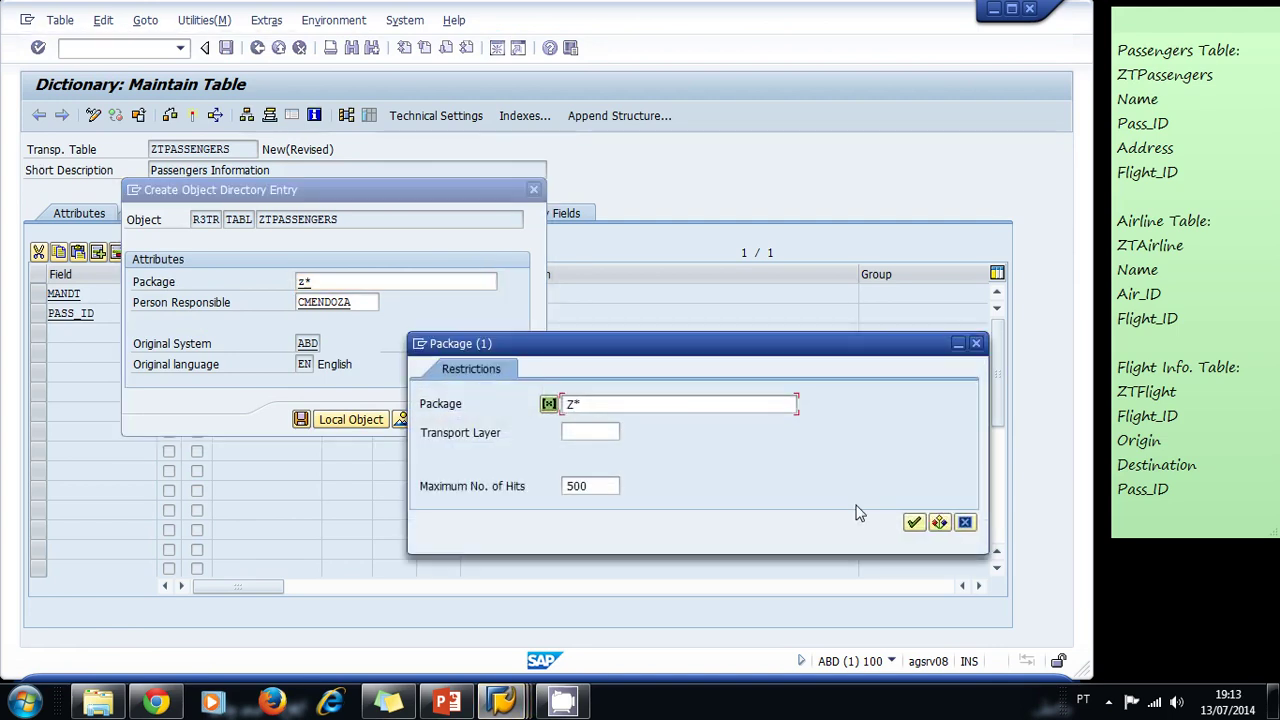
click(913, 522)
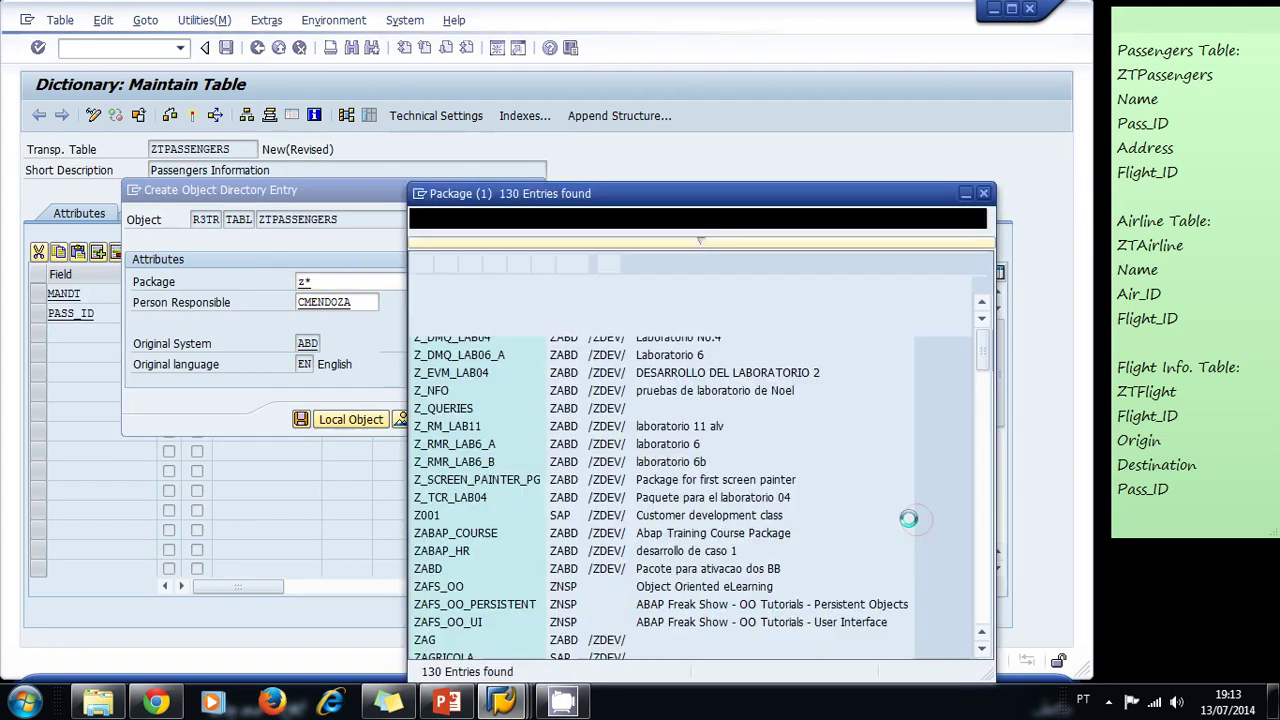
Assign the table to package ZABAP_COURSE and save the object directory entry
click(513, 378)
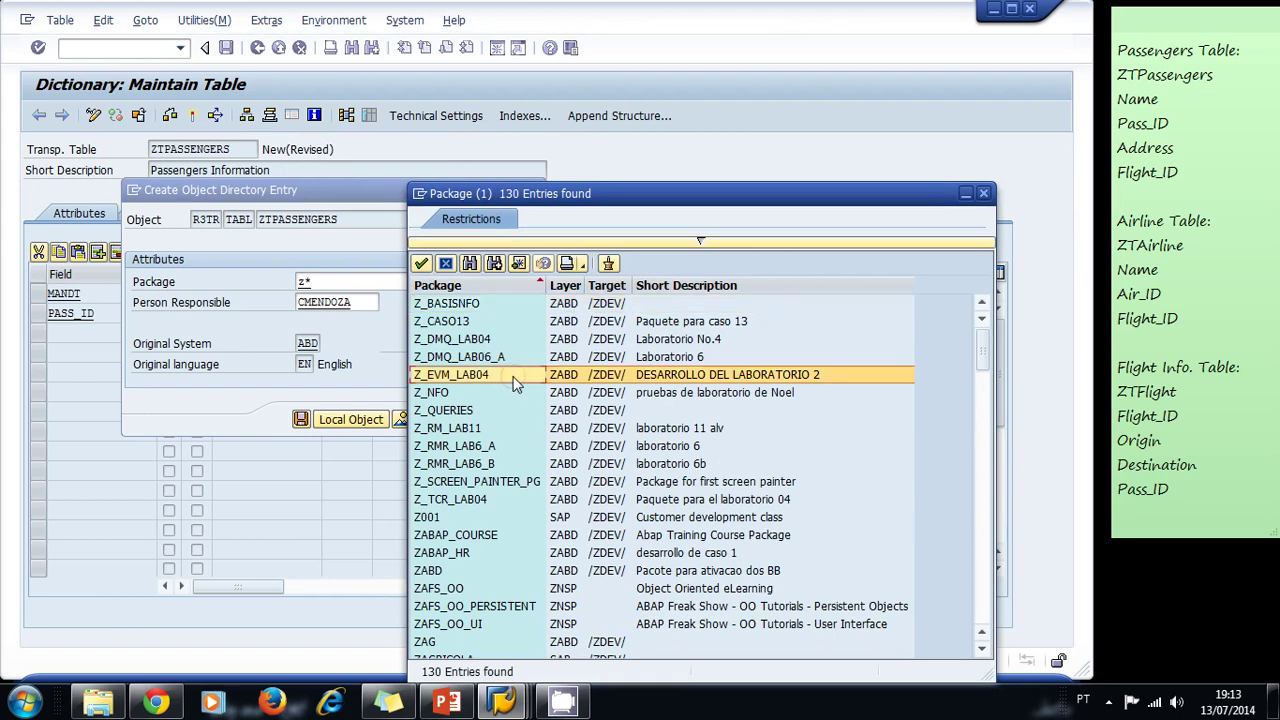
click(506, 430)
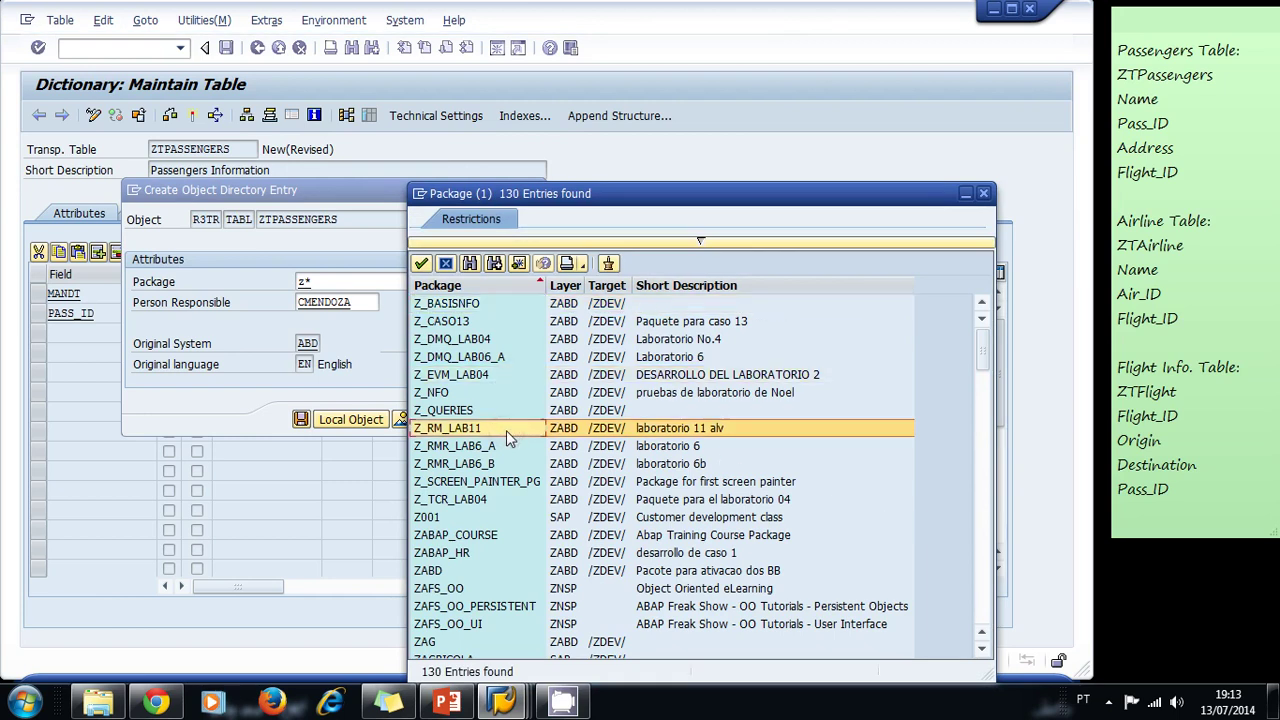
scroll(506, 430, down, 2)
scroll(506, 430, down, 3)
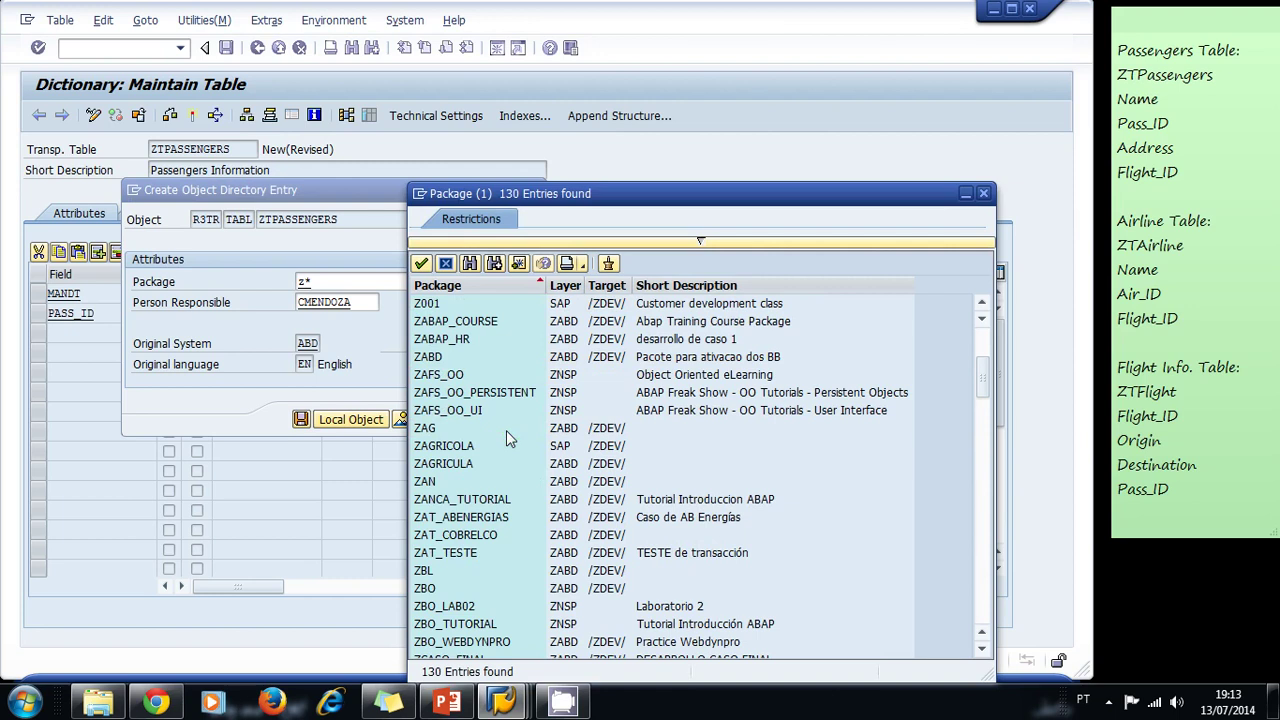
double_click(494, 323)
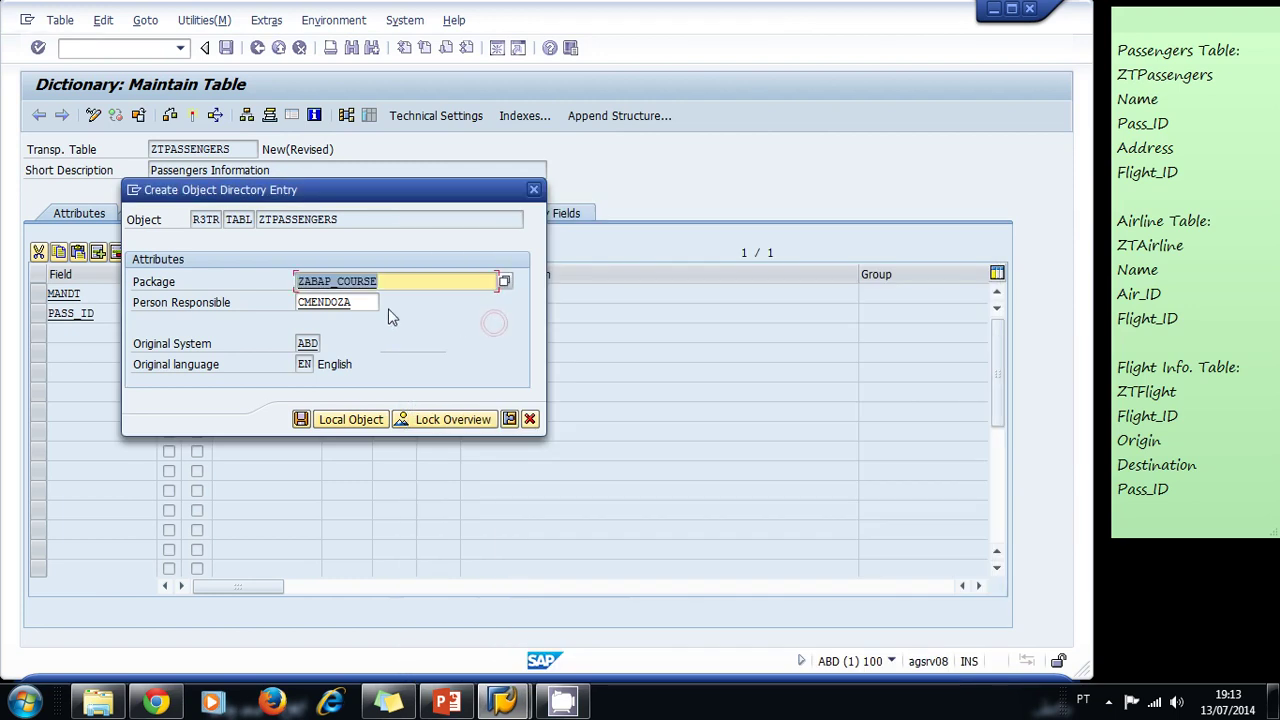
click(300, 419)
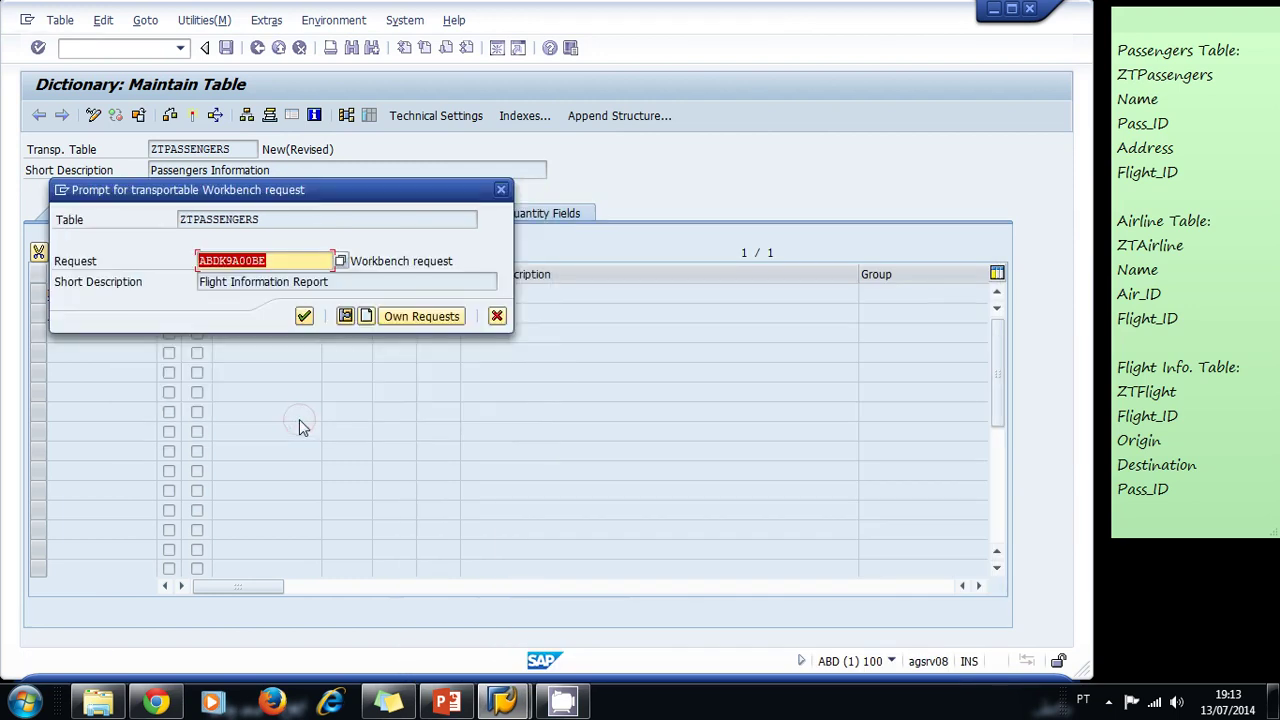
Assign the table to the existing Workbench request ABDK9A00BC (Abap Training Course) and confirm the transport prompt
click(291, 261)
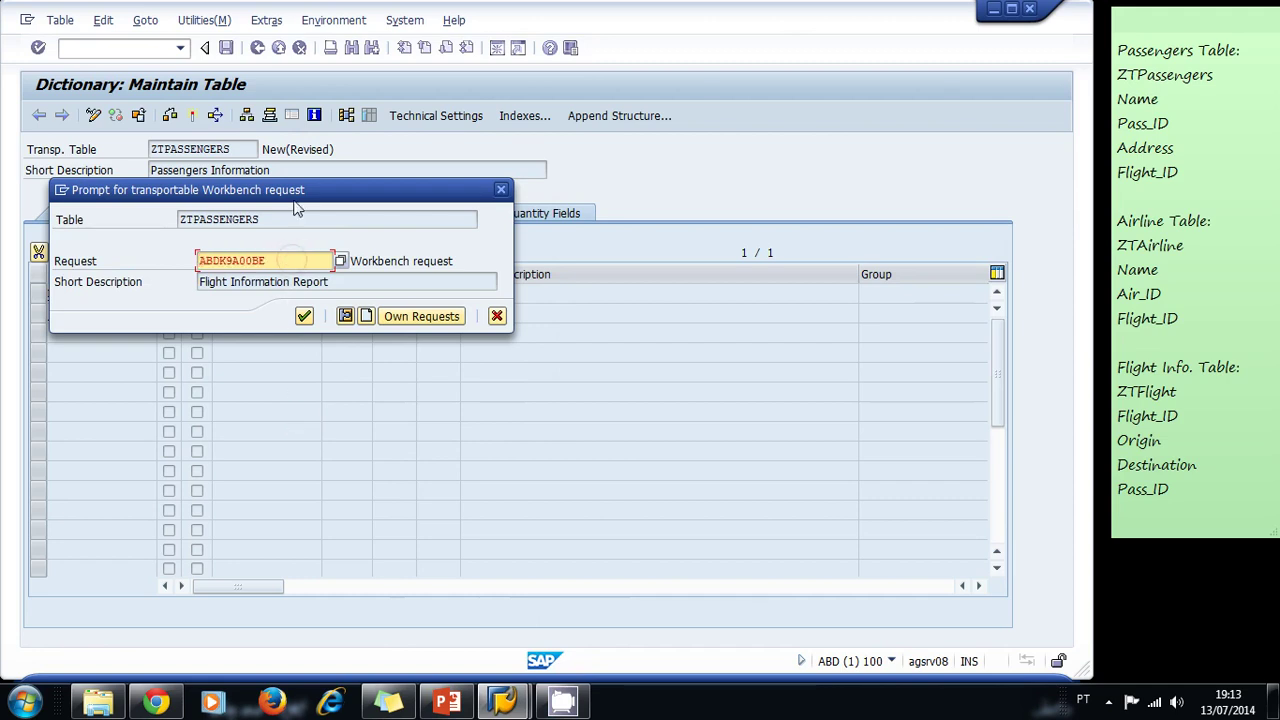
drag(295, 193, 345, 312)
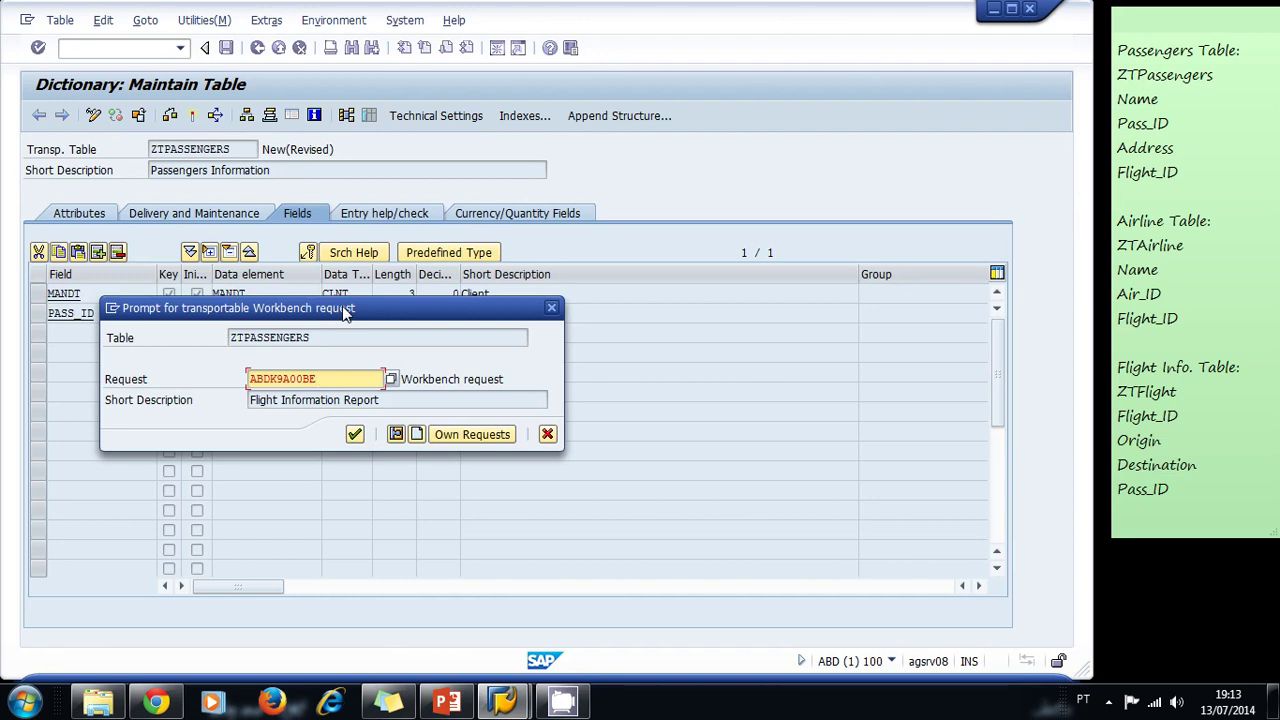
click(391, 380)
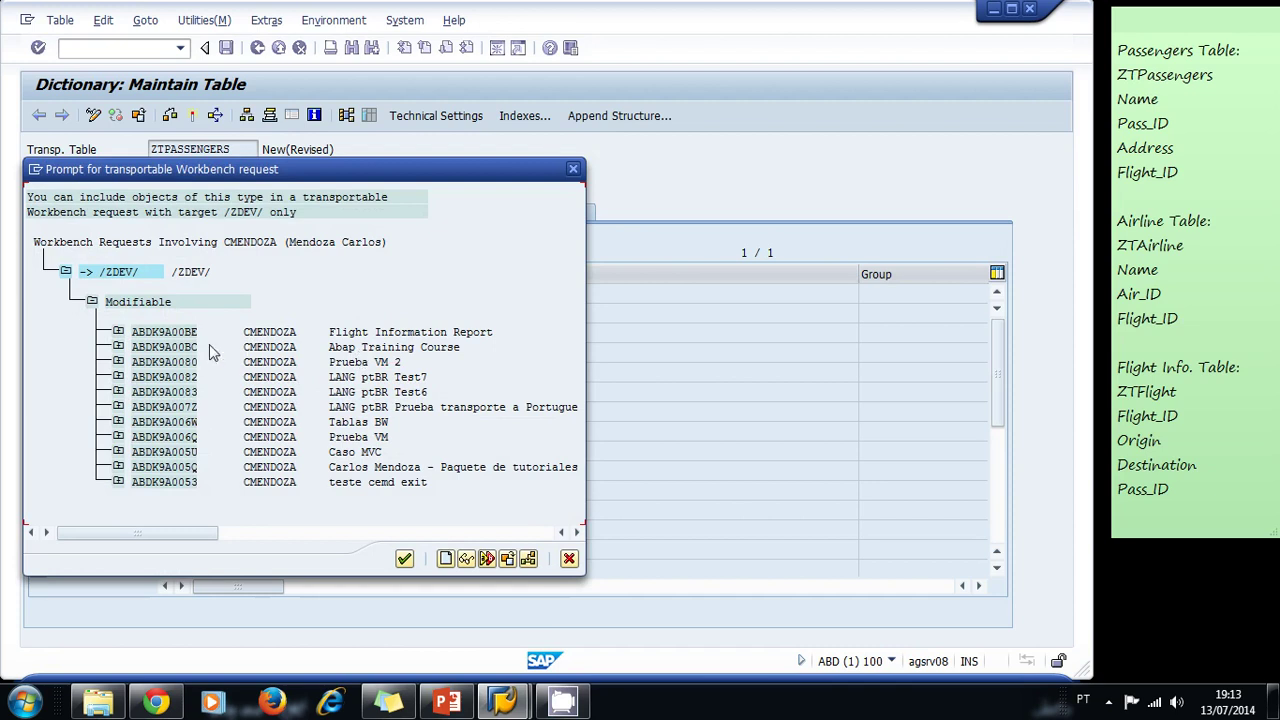
double_click(176, 347)
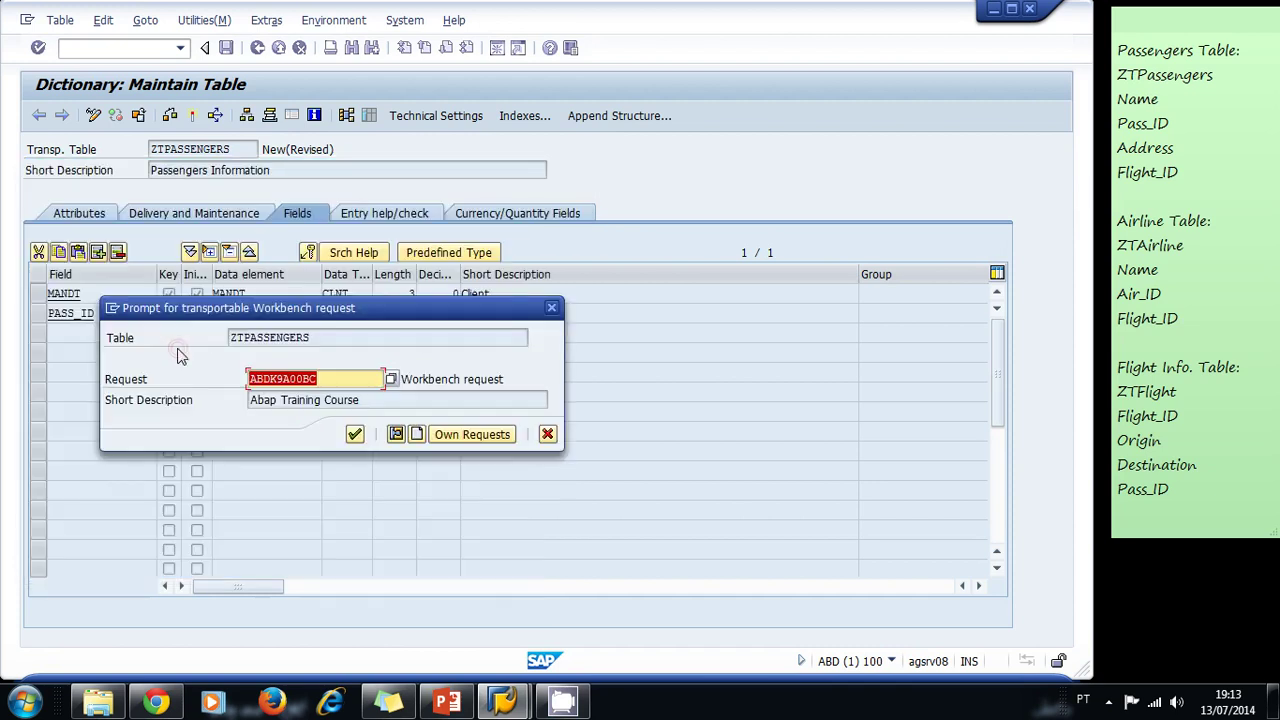
click(331, 381)
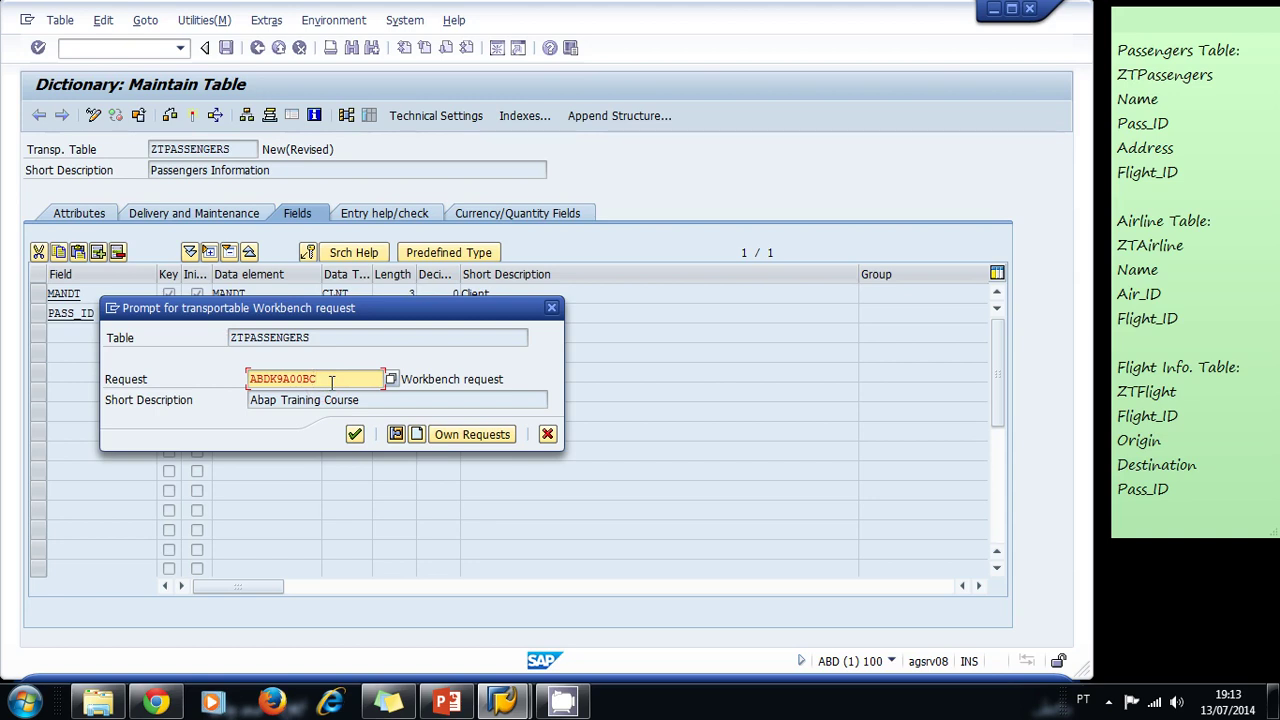
click(354, 432)
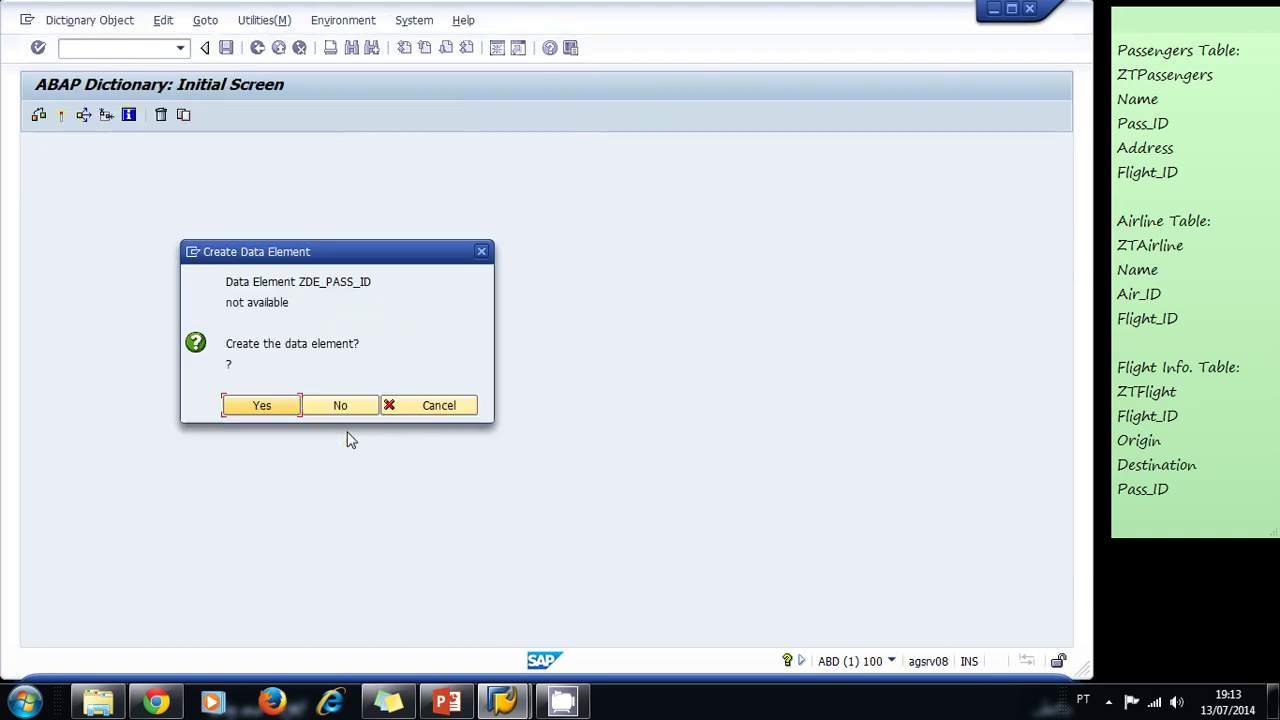
Create data element ZDE_PASS_ID with short description Passenger ID and predefined type NUMC of length 8
click(275, 407)
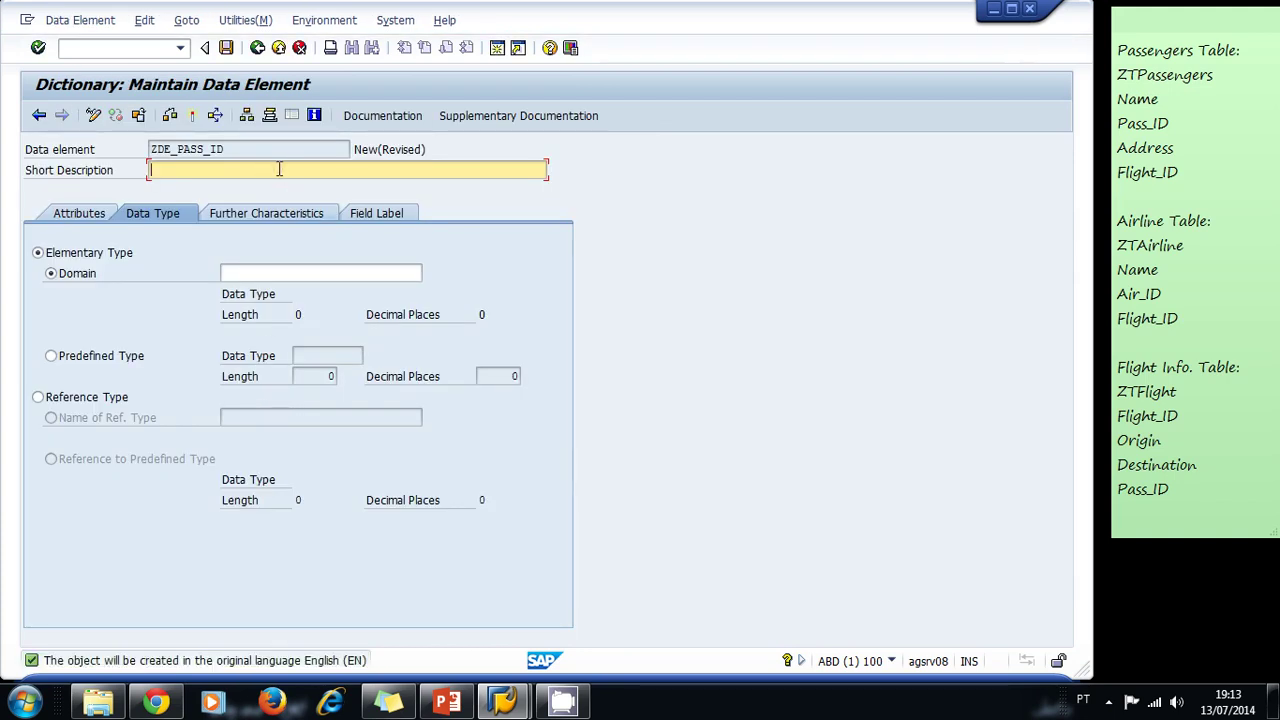
text(Passenger ID)
click(278, 268)
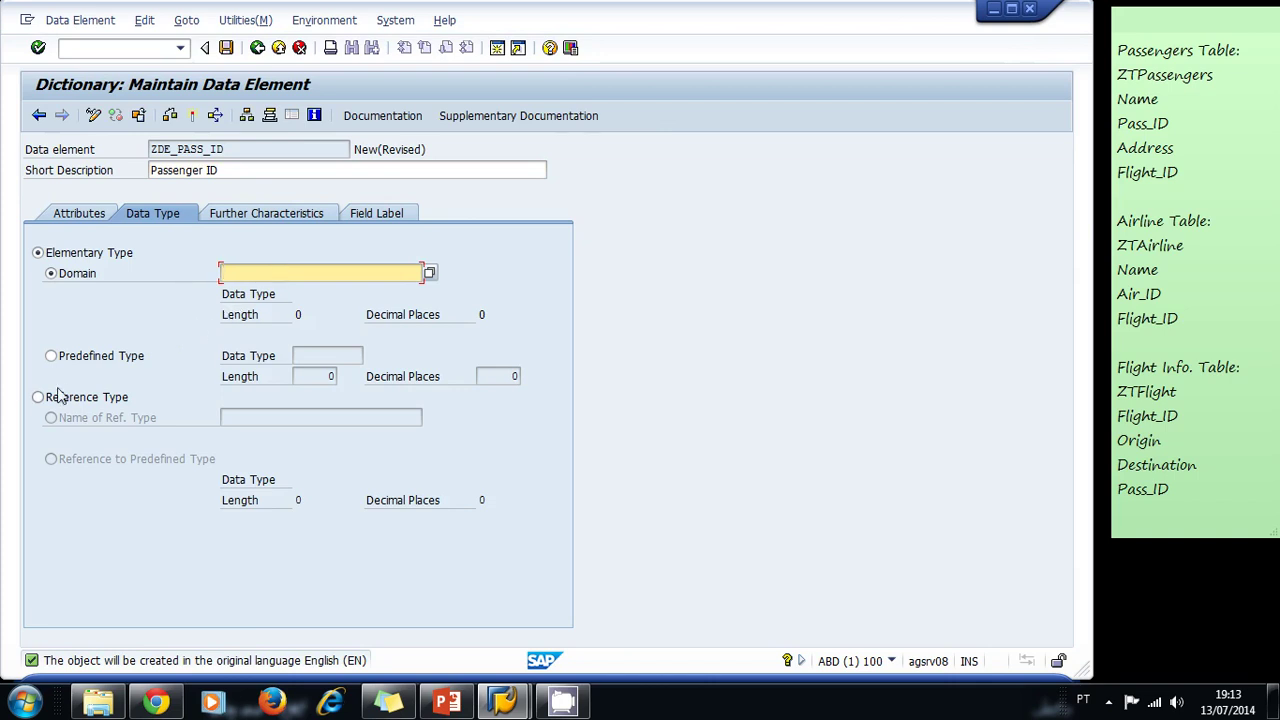
click(90, 360)
click(370, 315)
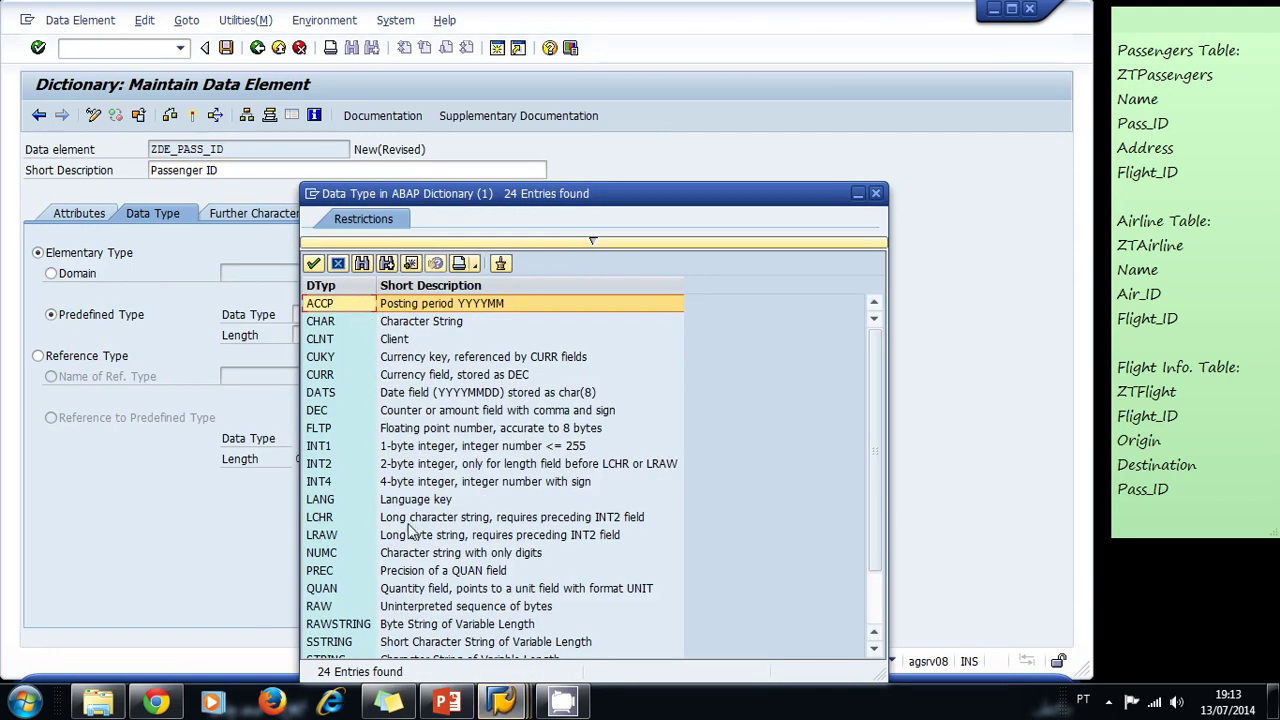
click(322, 556)
double_click(322, 556)
click(330, 335)
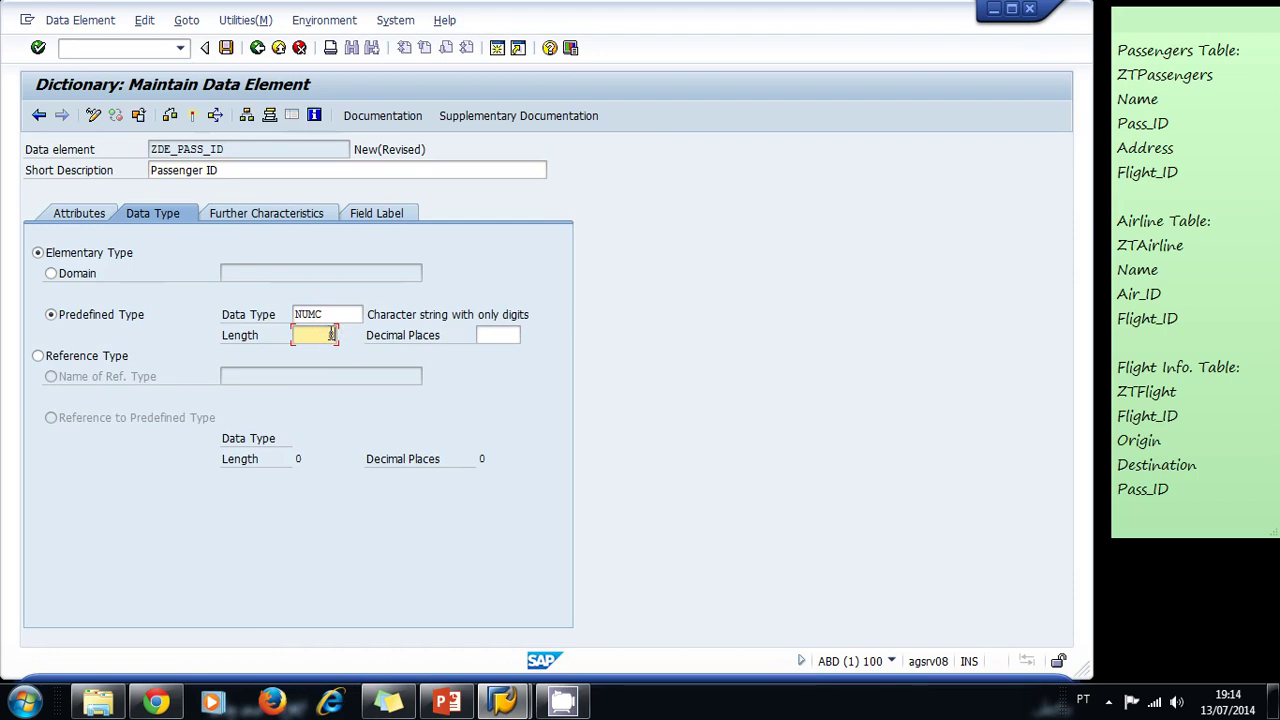
Define the data element's short field label as ID with length 10
click(376, 213)
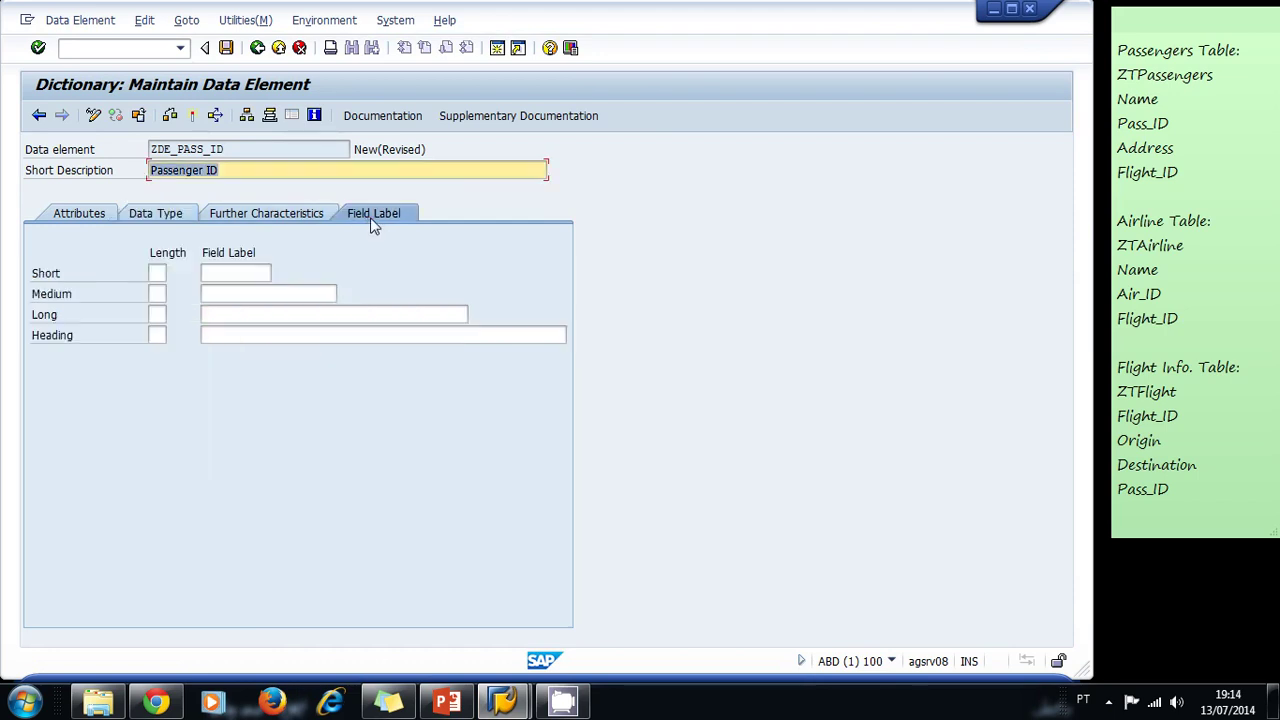
click(157, 273)
text(10)
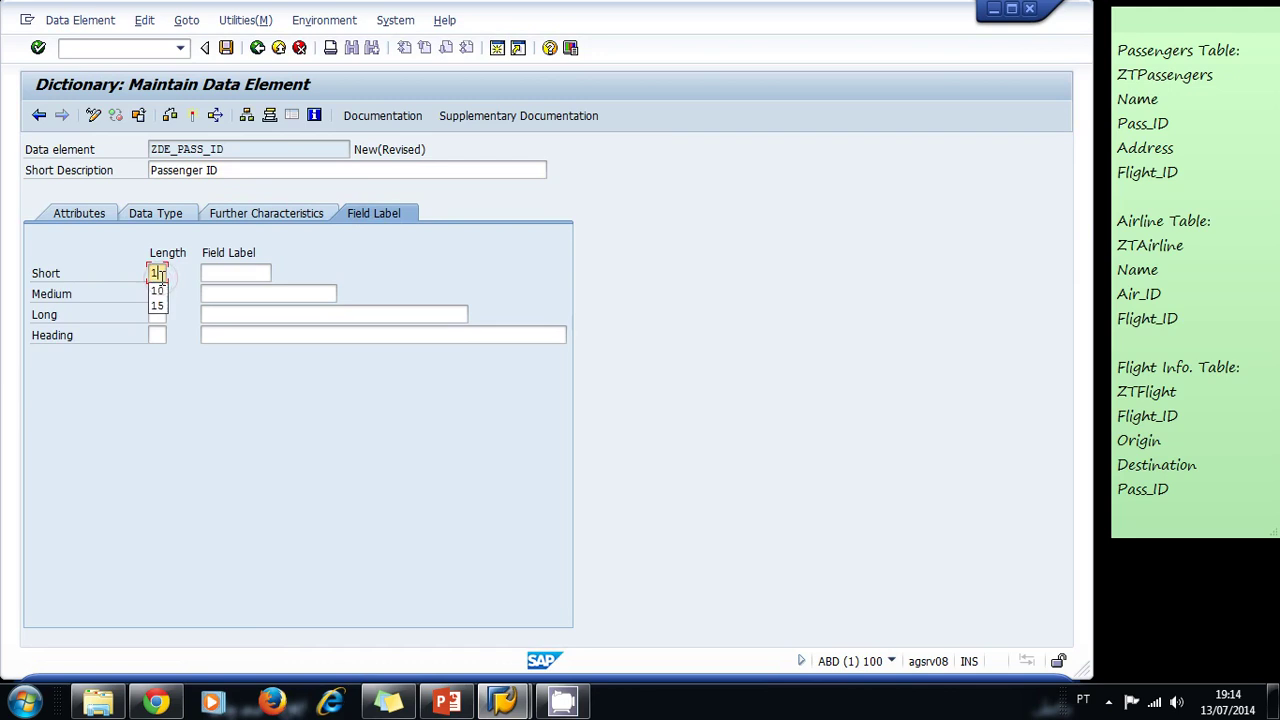
key(Tab)
text(ID)
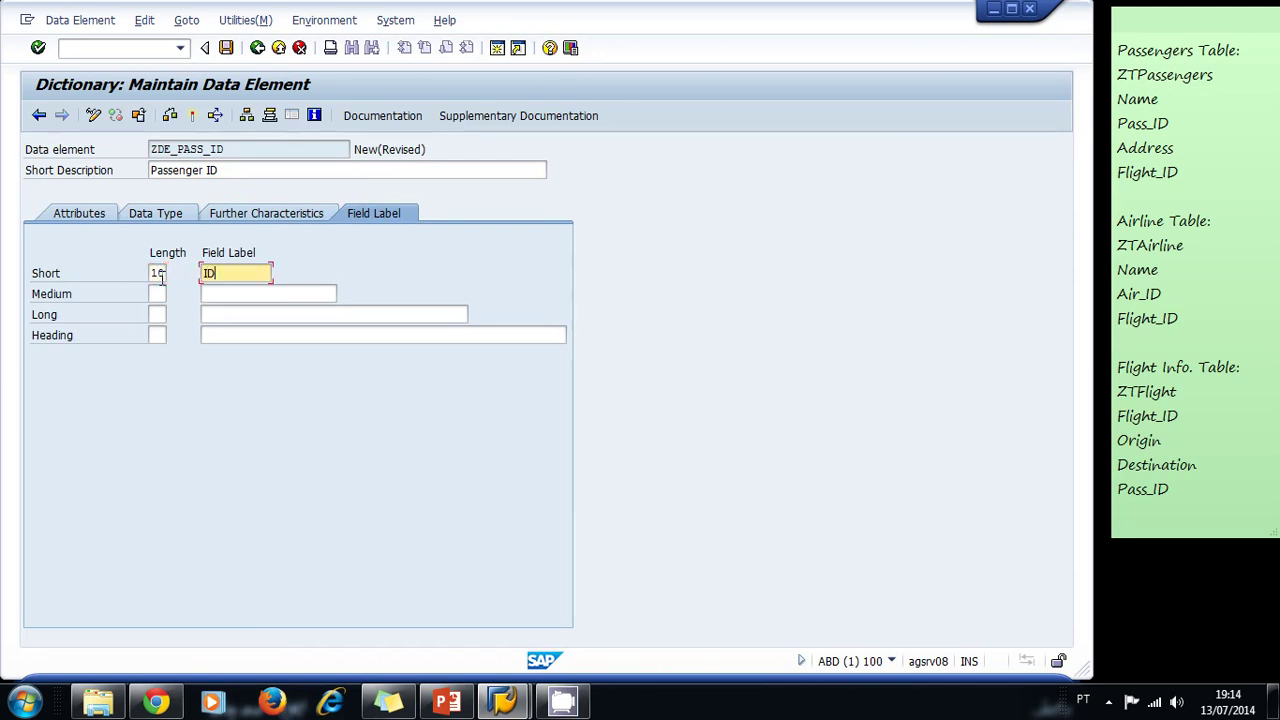
Define the medium field label as Pass. ID with length 20
click(157, 293)
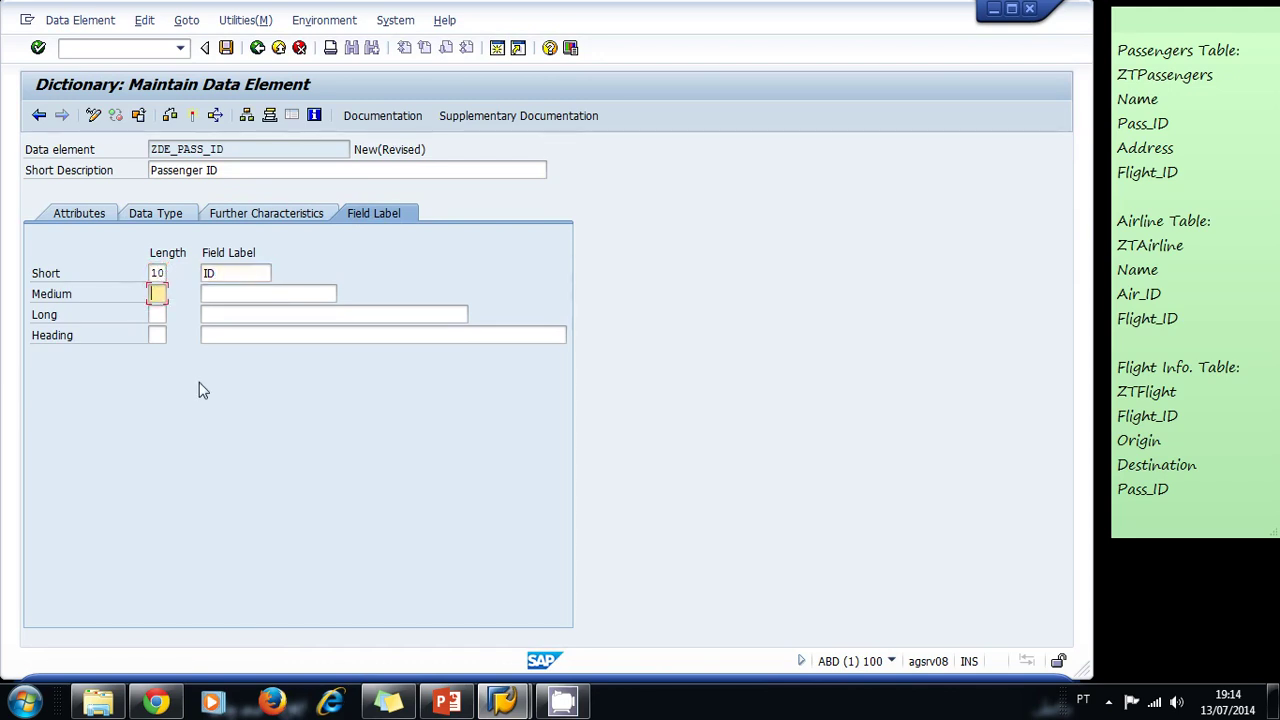
text(20)
key(Tab)
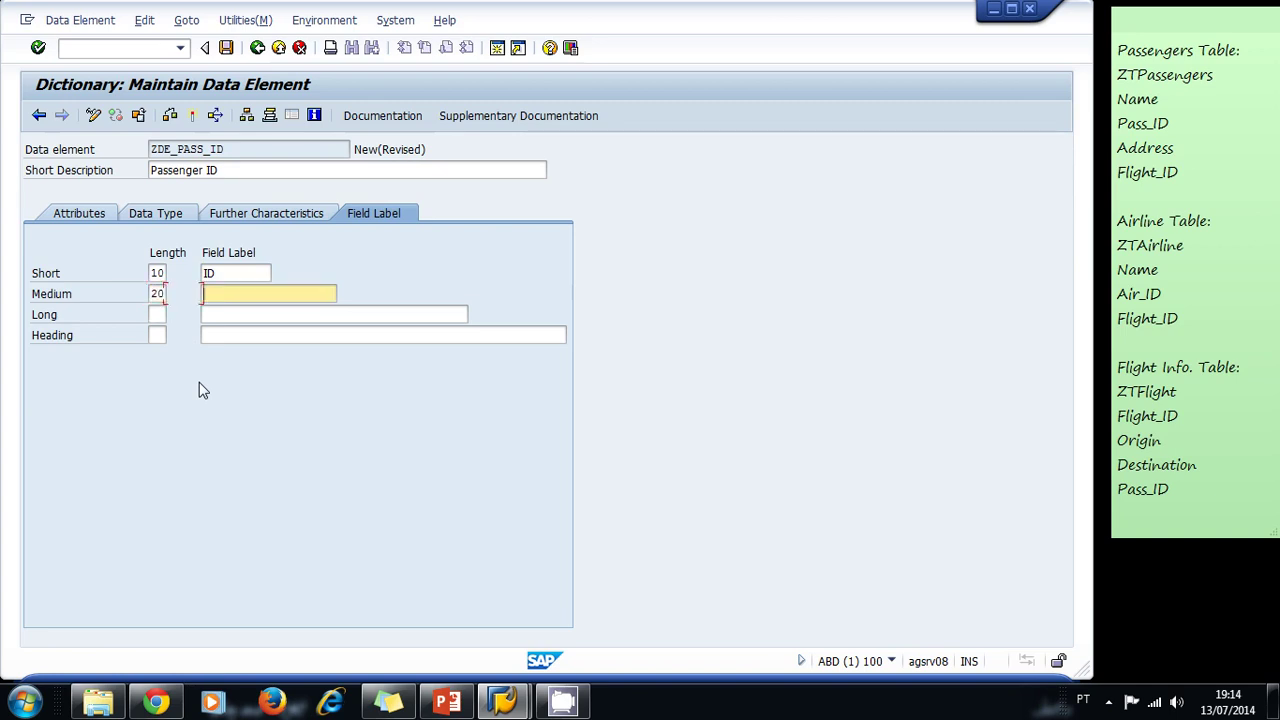
text(P)
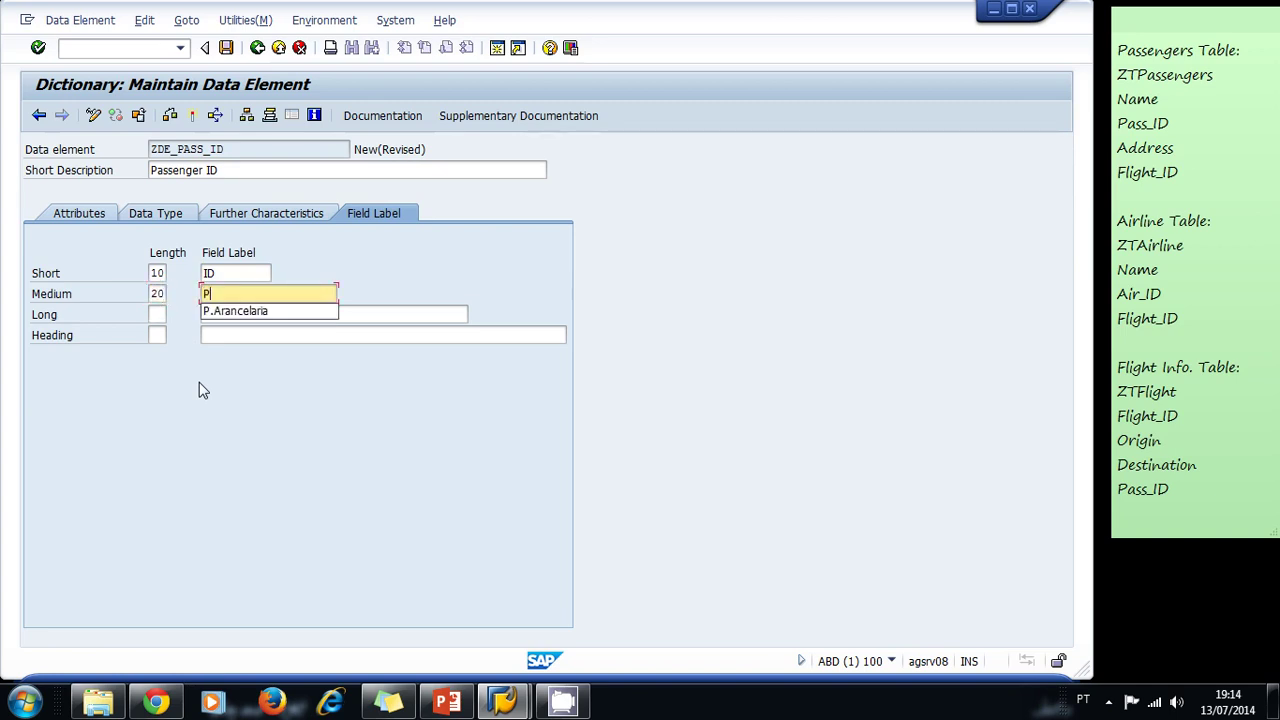
text(ass. ID)
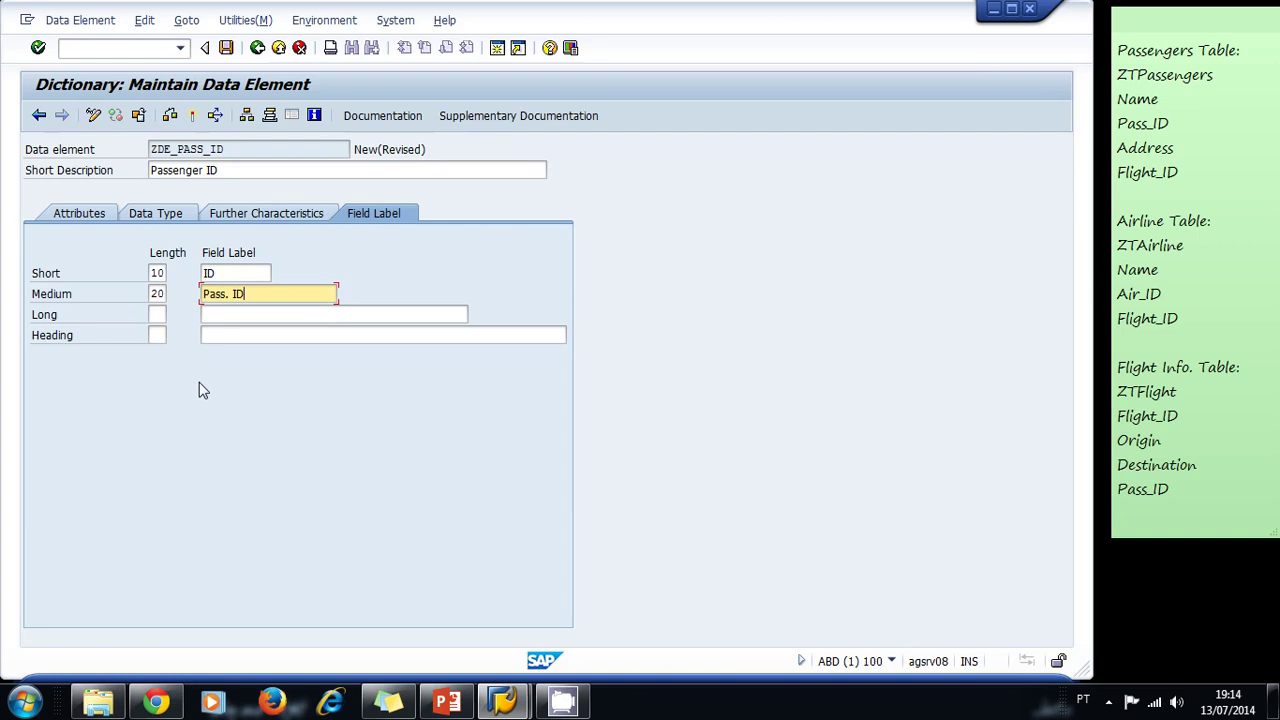
Define the long field label as Passenger ID with length 30
click(158, 314)
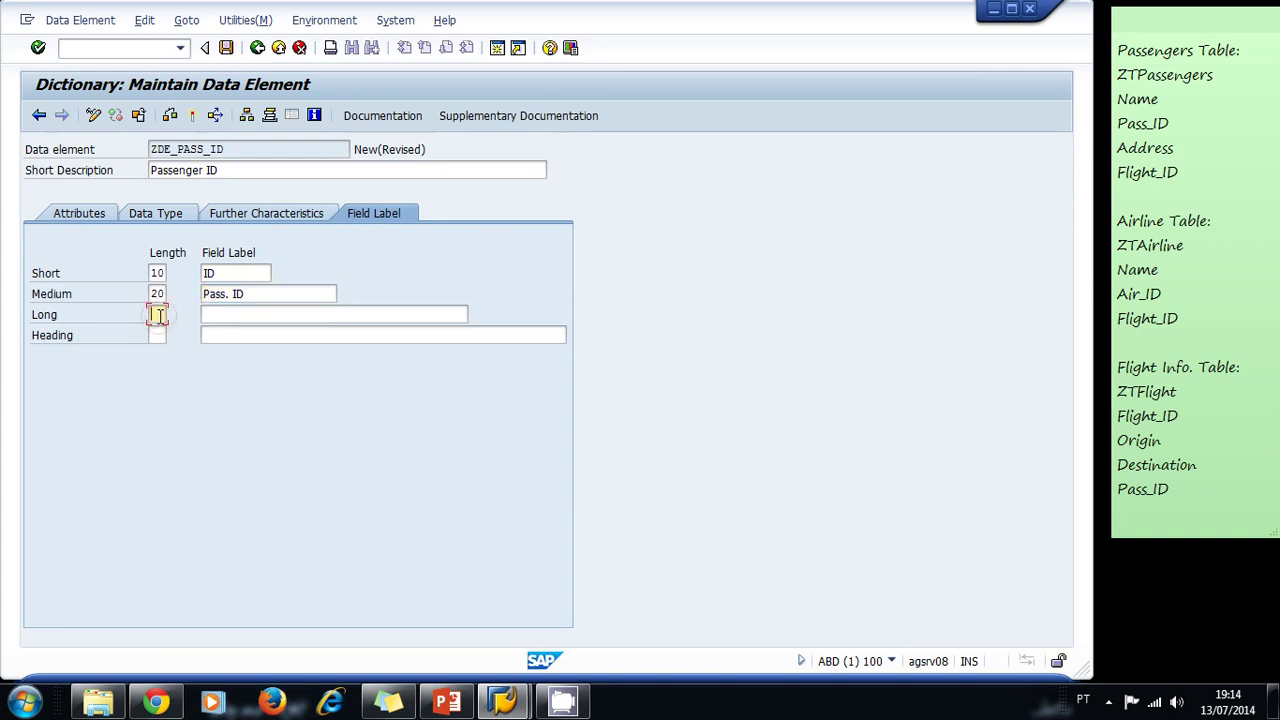
text(30)
click(237, 316)
text(Passenger )
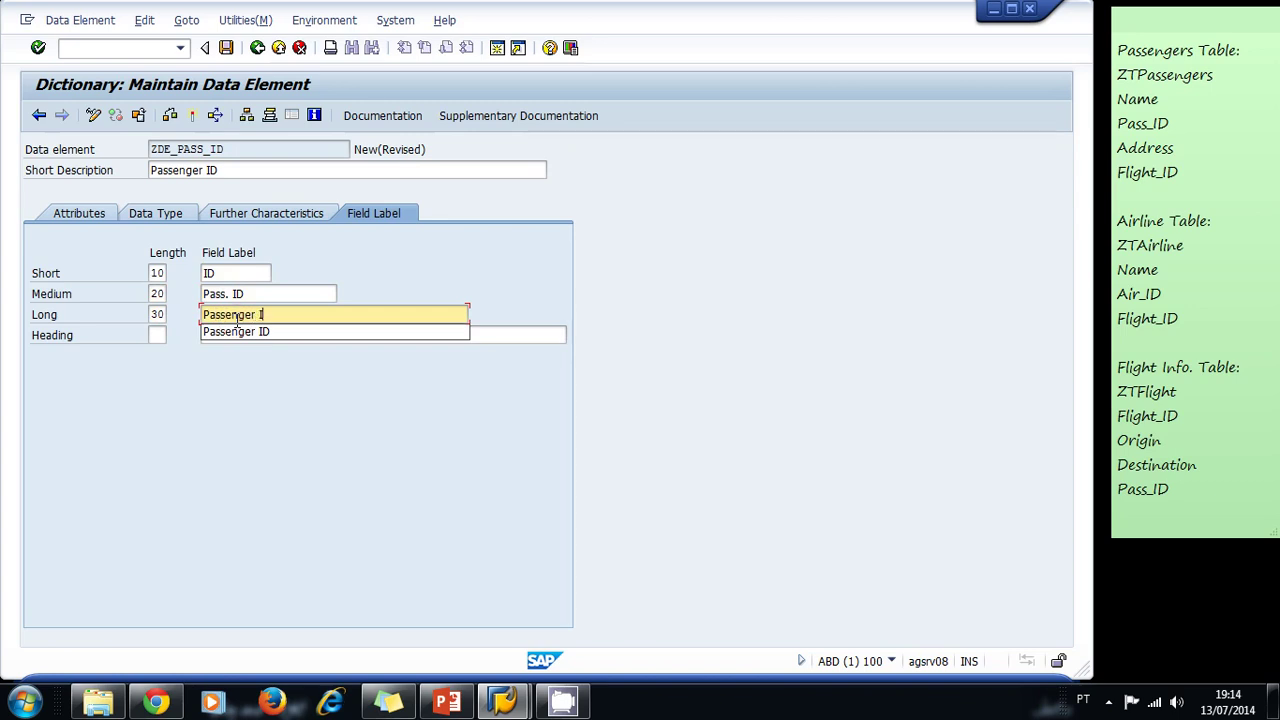
text(ID)
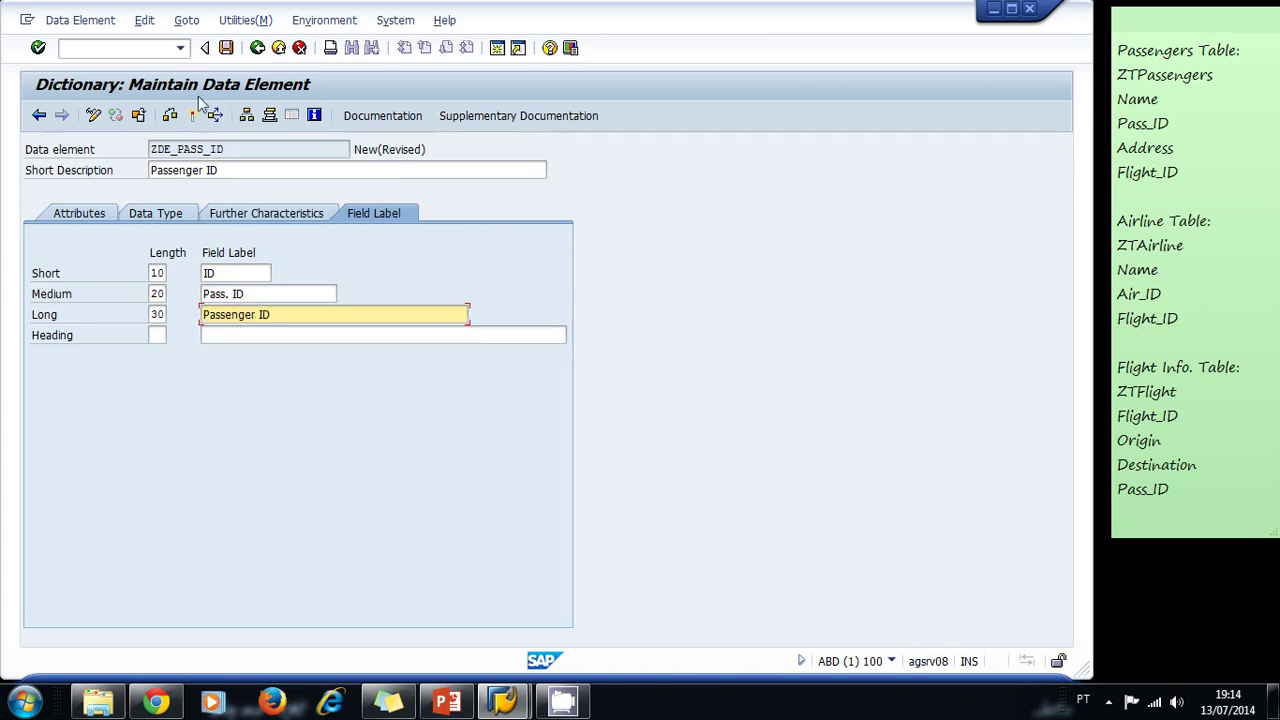
Save data element ZDE_PASS_ID in package ZABAP_COURSE under the proposed request, activate it and return to the table
click(171, 116)
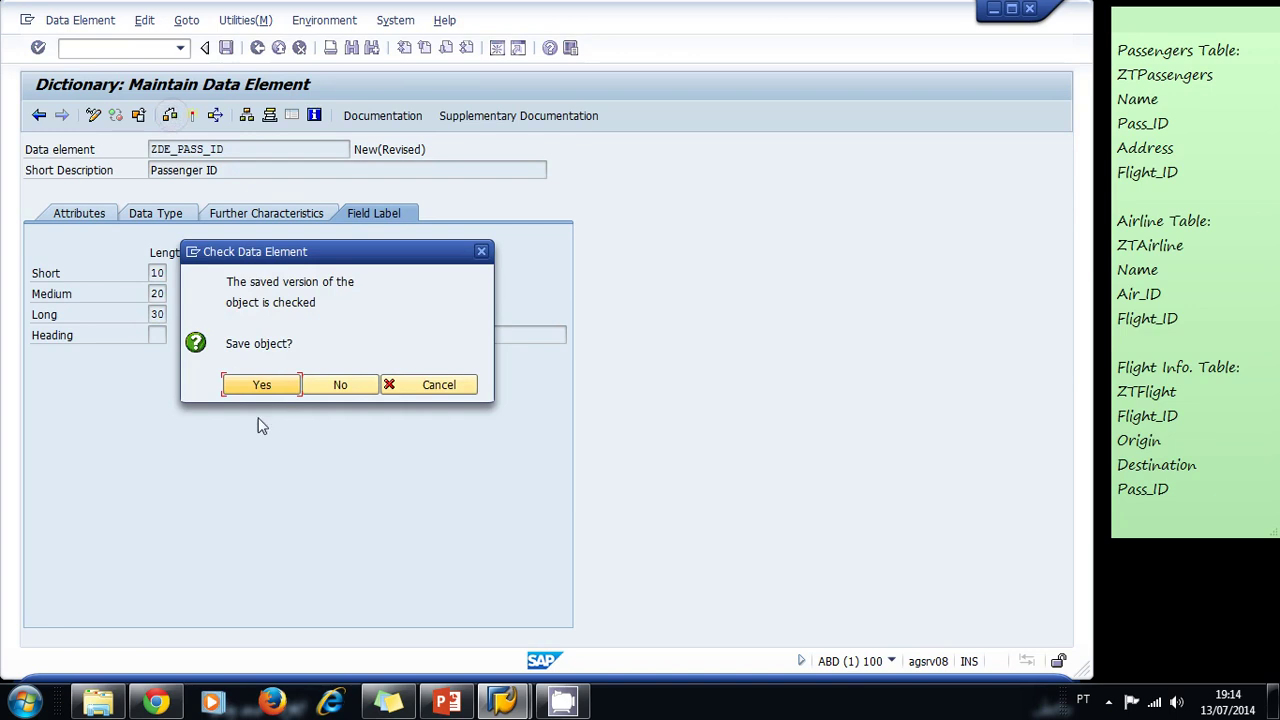
click(275, 385)
click(300, 419)
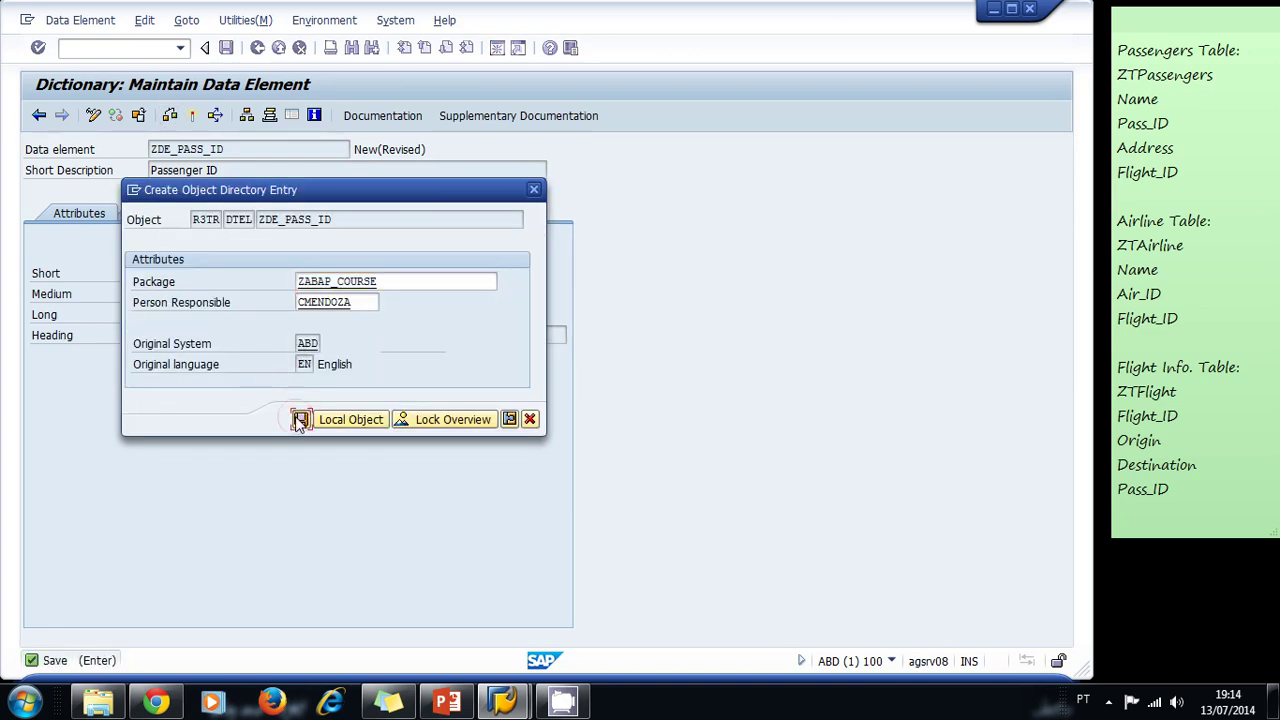
click(303, 318)
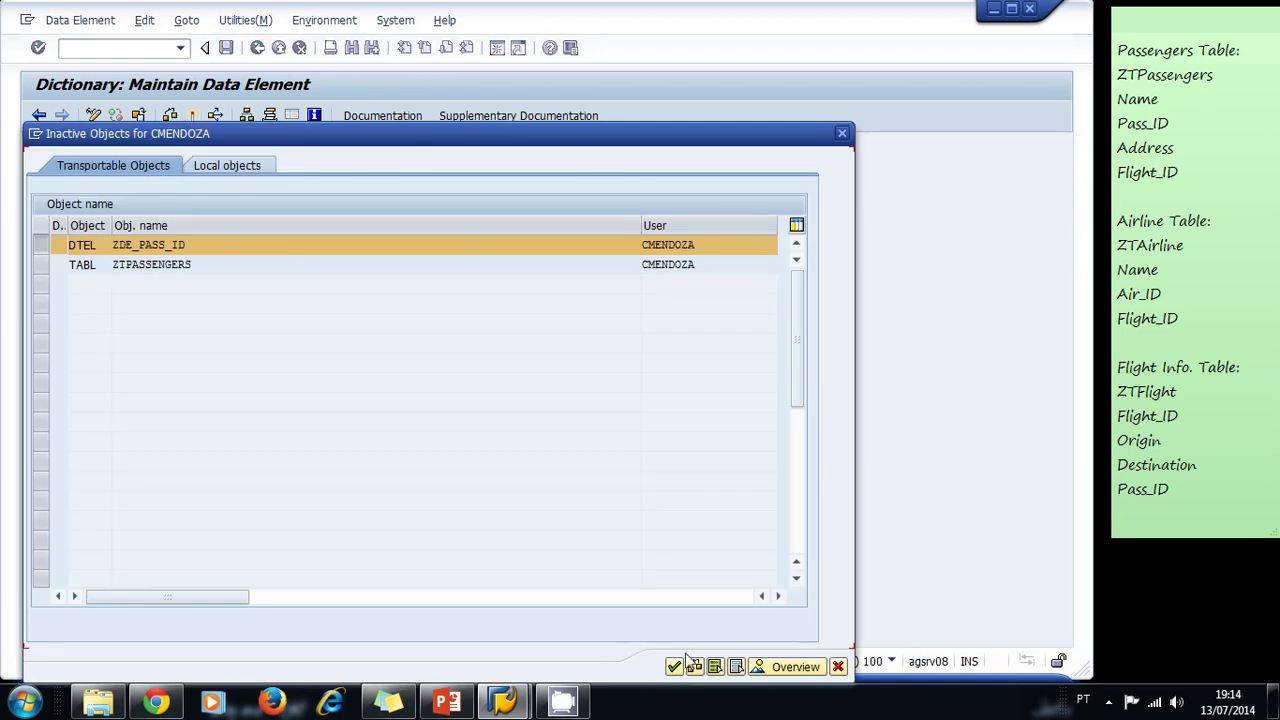
click(673, 666)
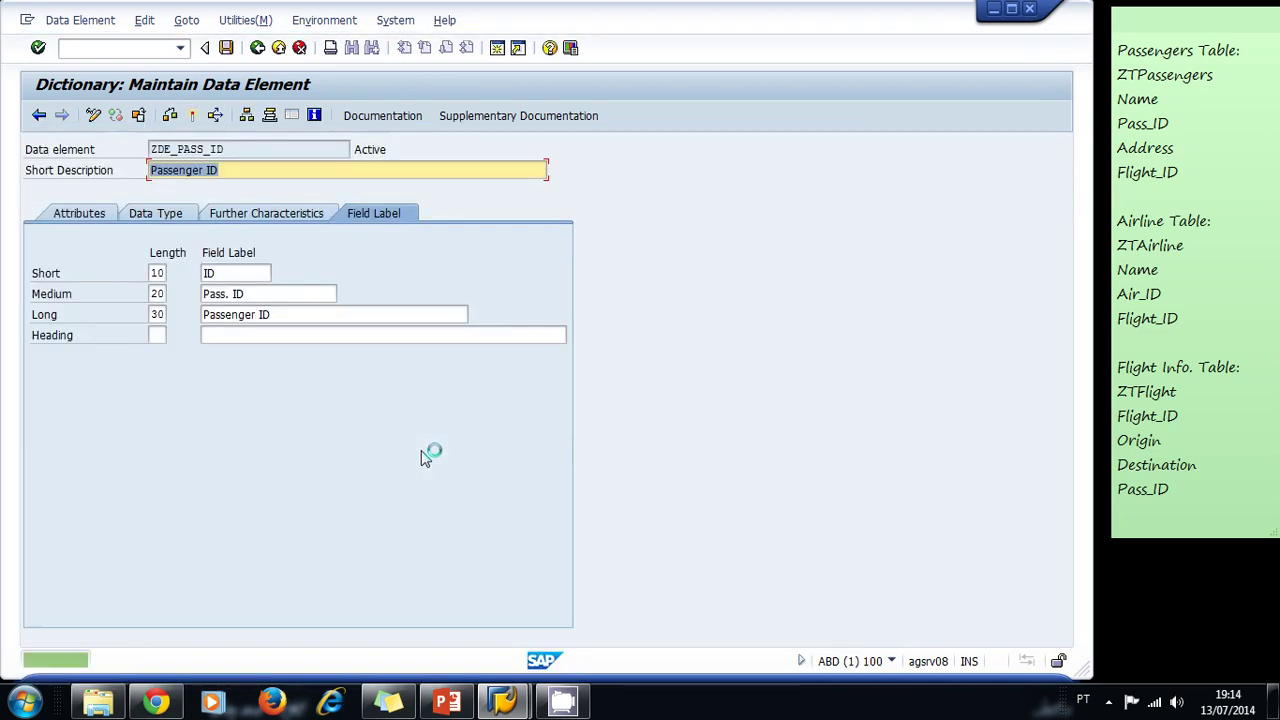
click(257, 48)
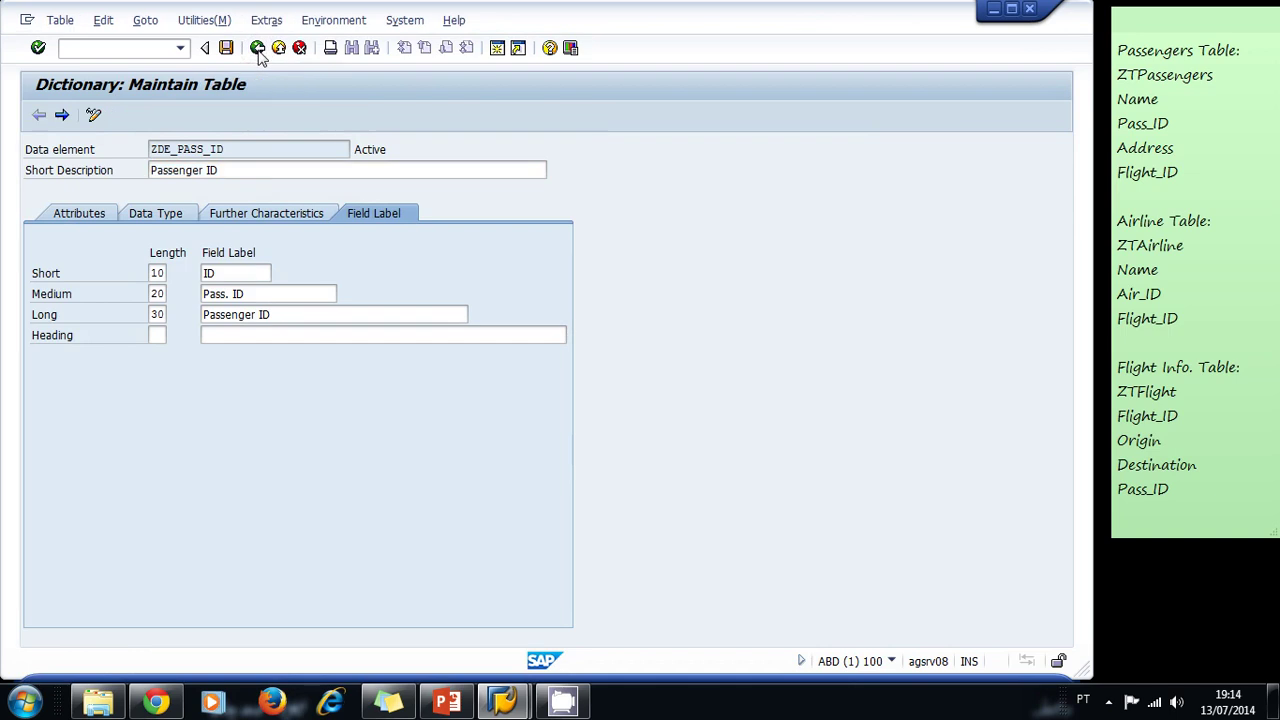
Add the non-key field name below PASS_ID and assign it data element char100
click(114, 333)
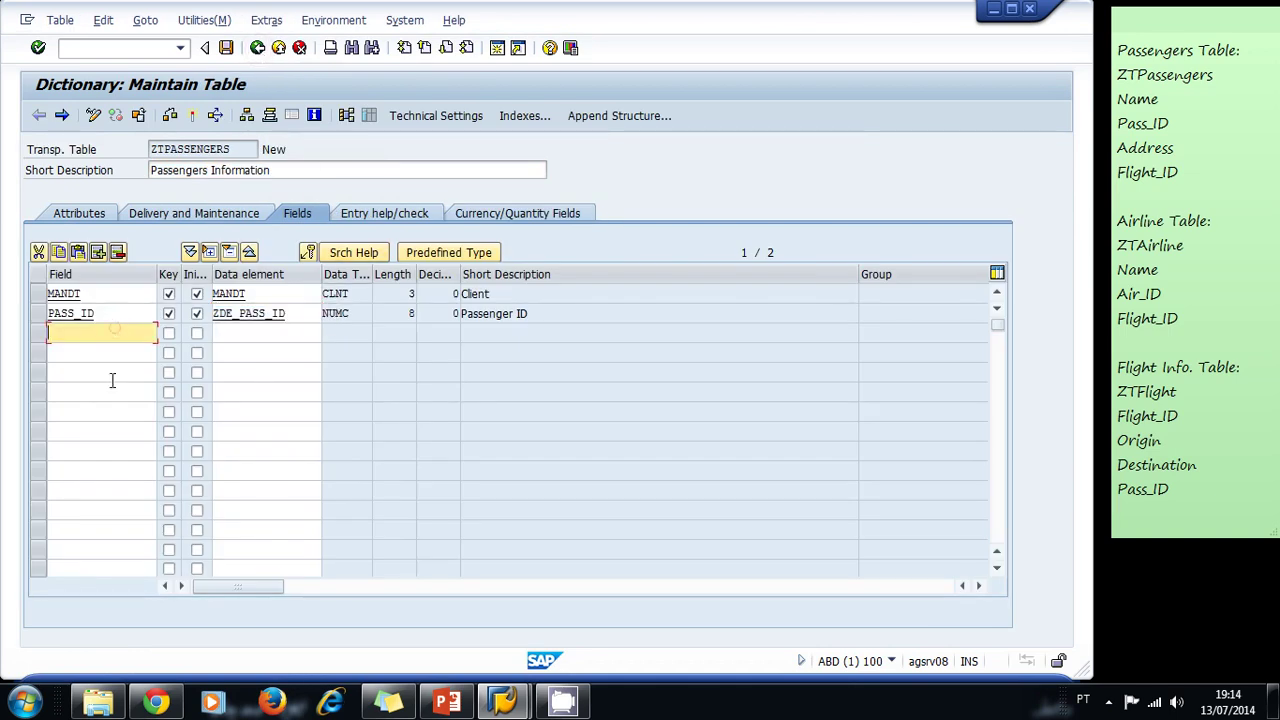
text(name)
key(Tab)
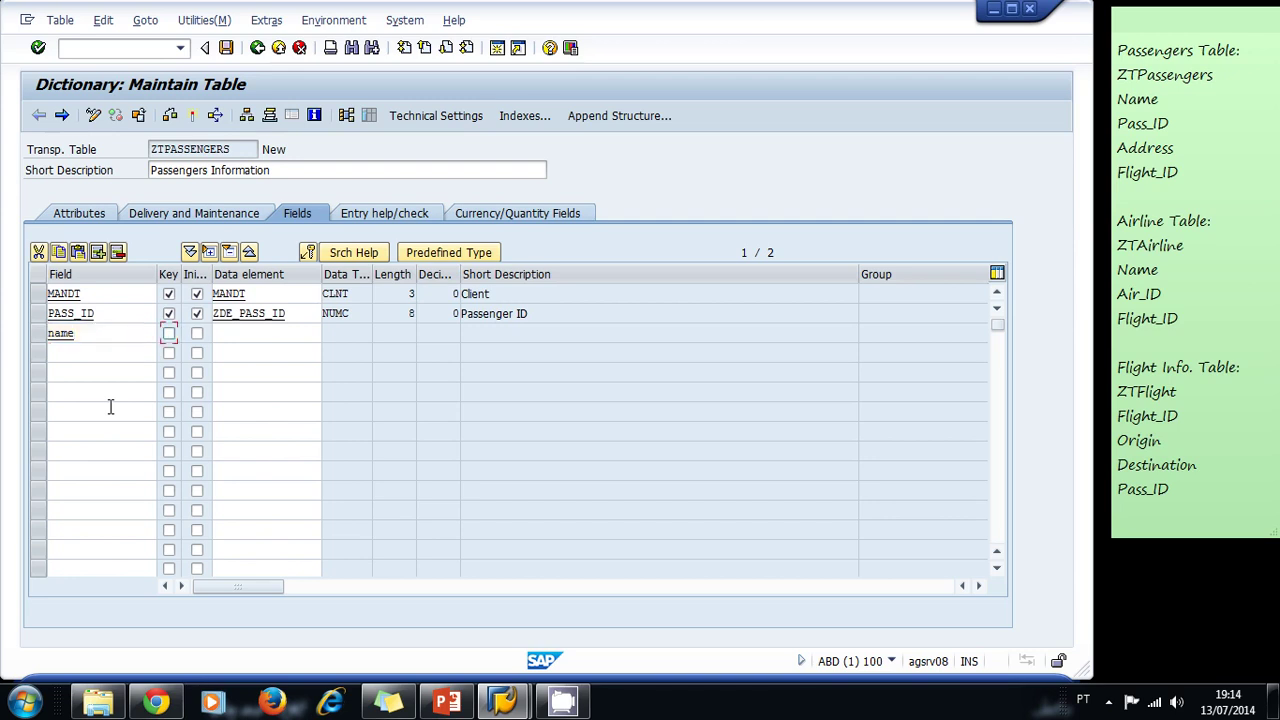
key(Tab)
key(Tab)
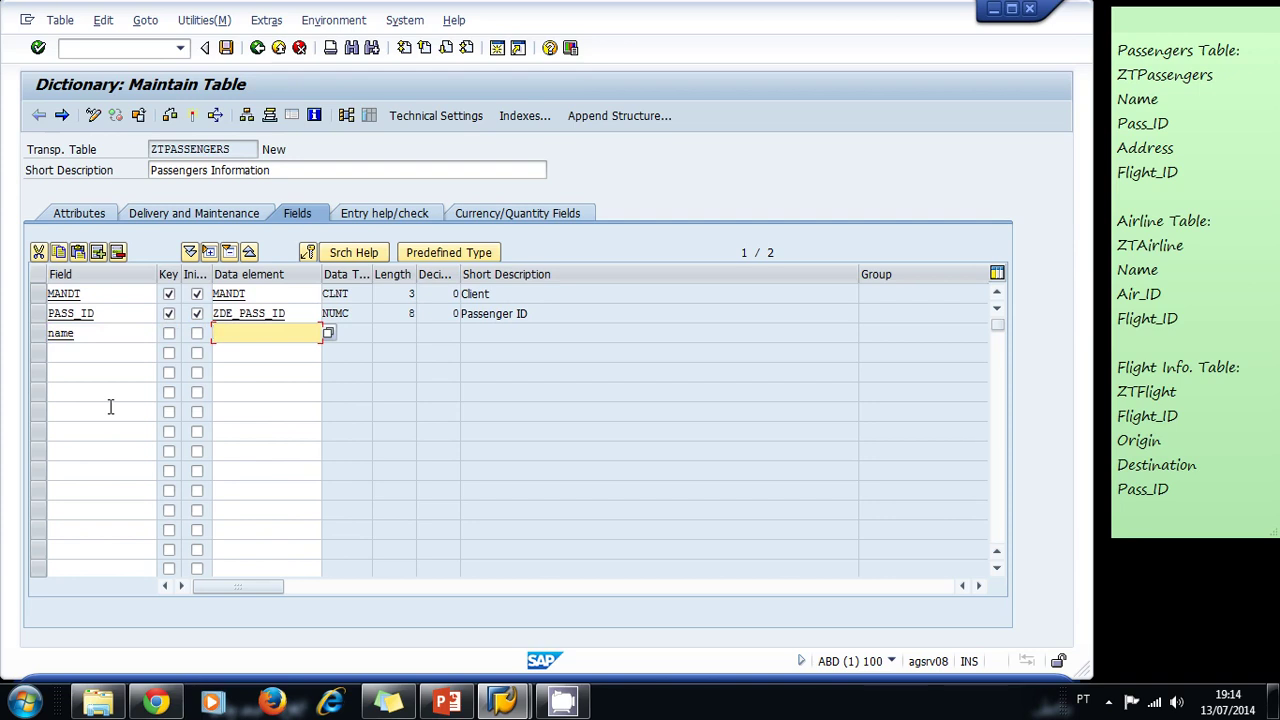
text(char)
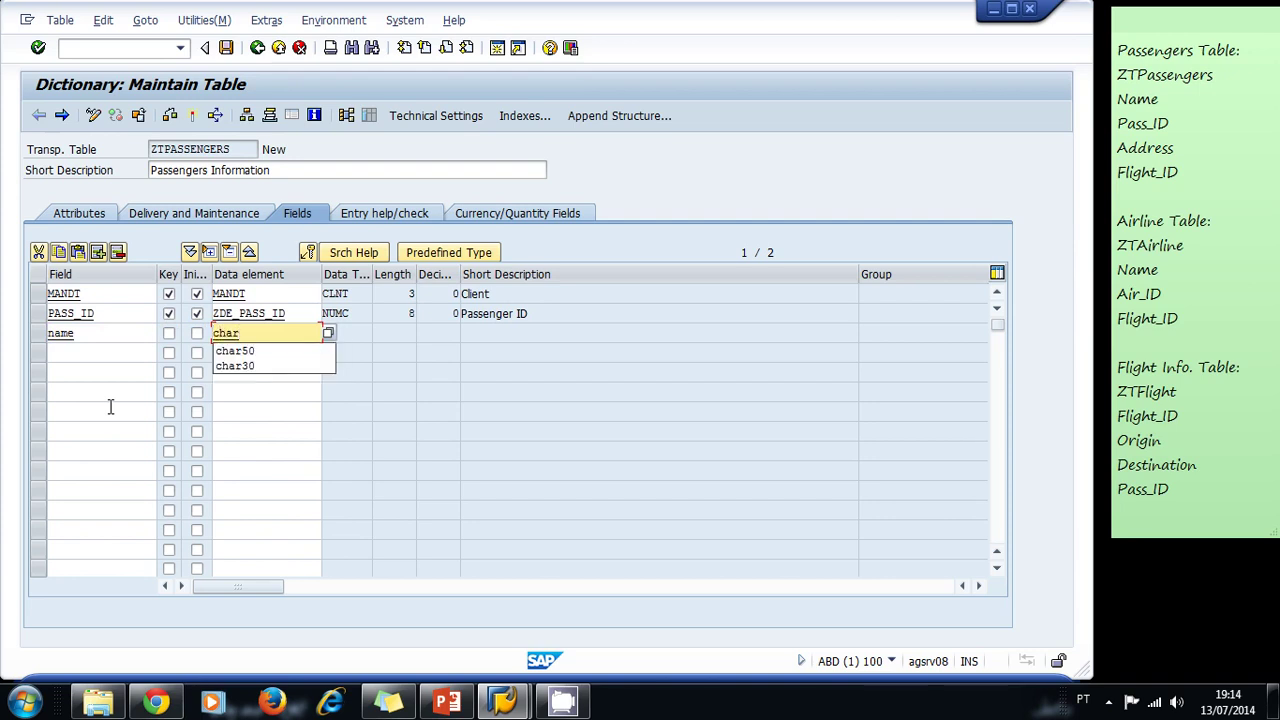
text(100)
key(Return)
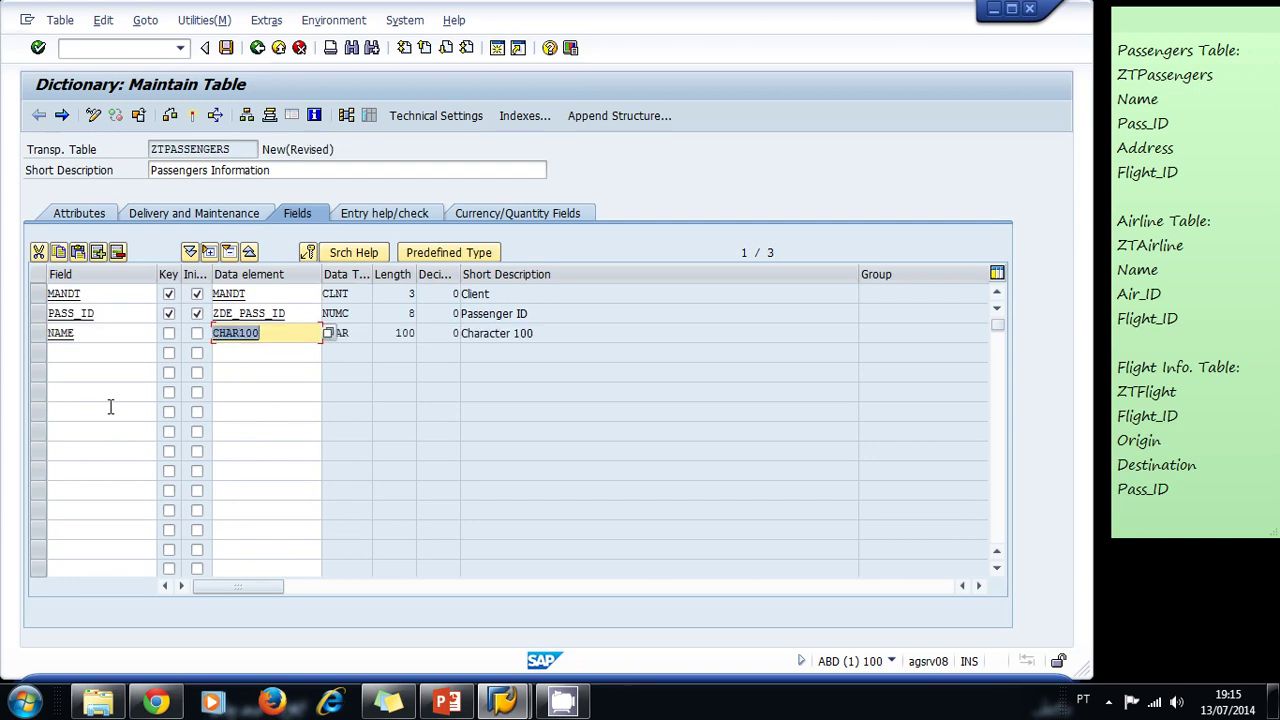
Add the non-key field address and assign it data element char100
click(106, 355)
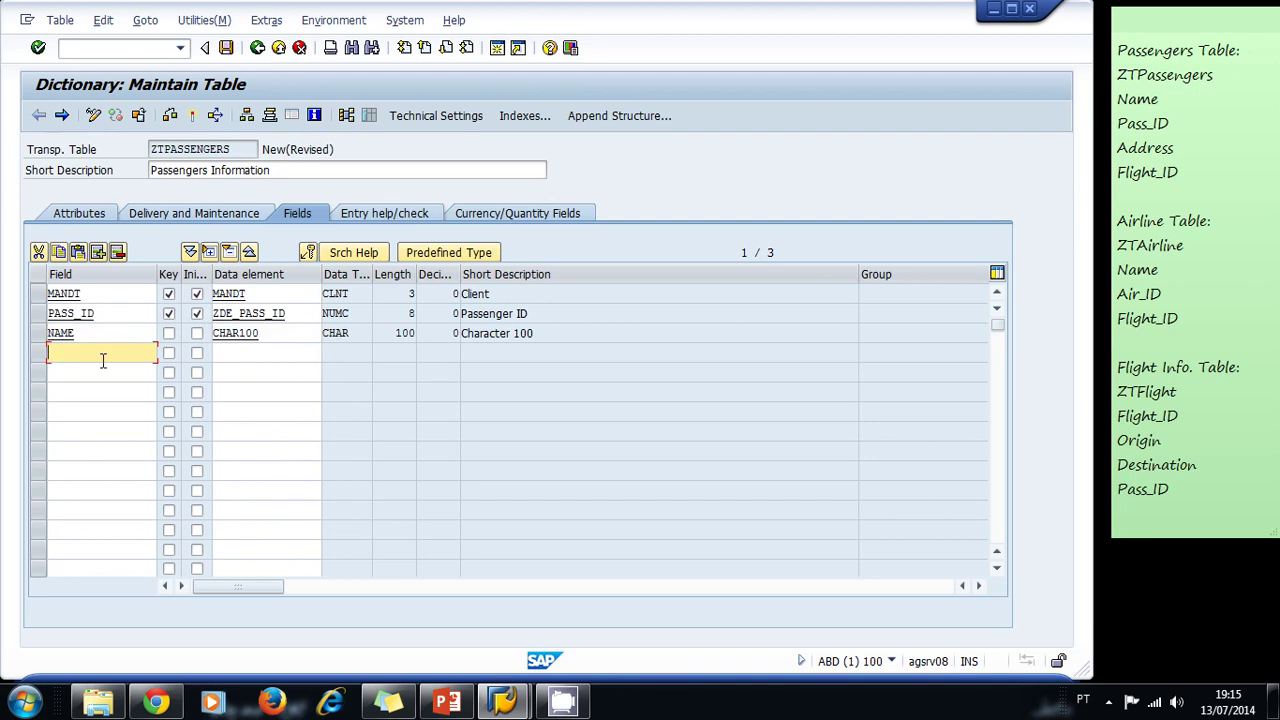
text(address)
key(Tab)
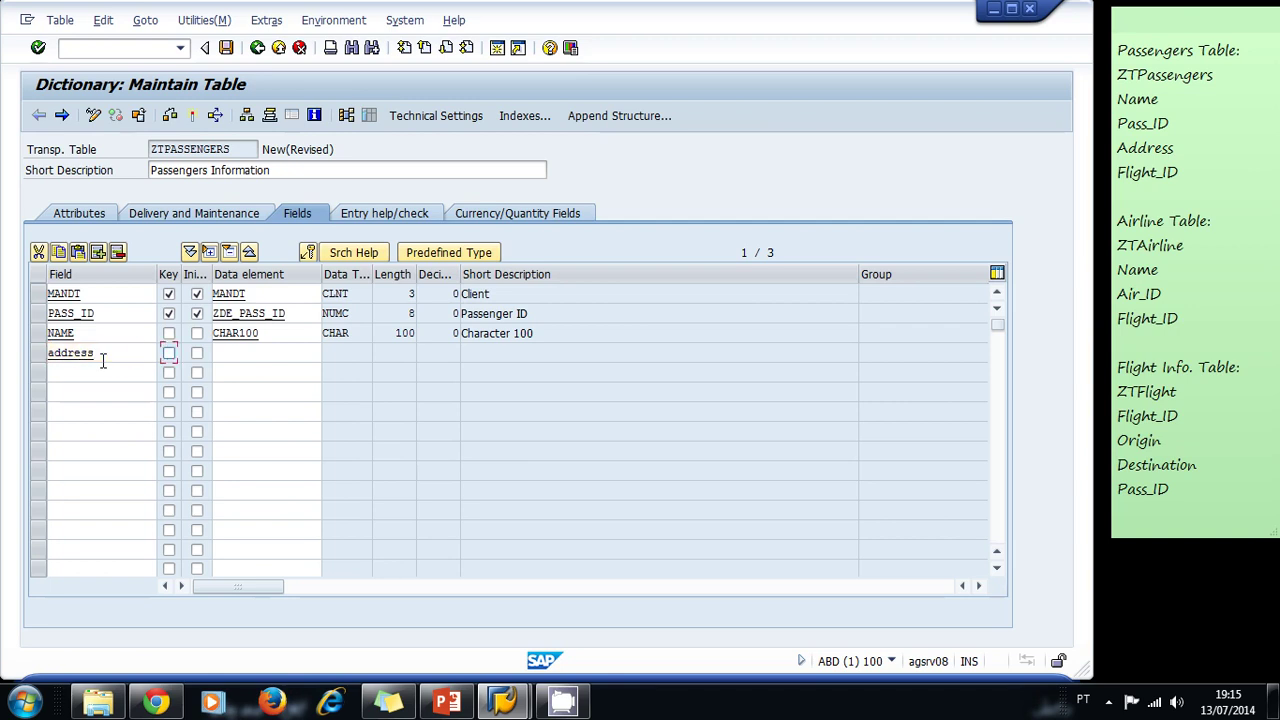
key(Tab)
key(Tab)
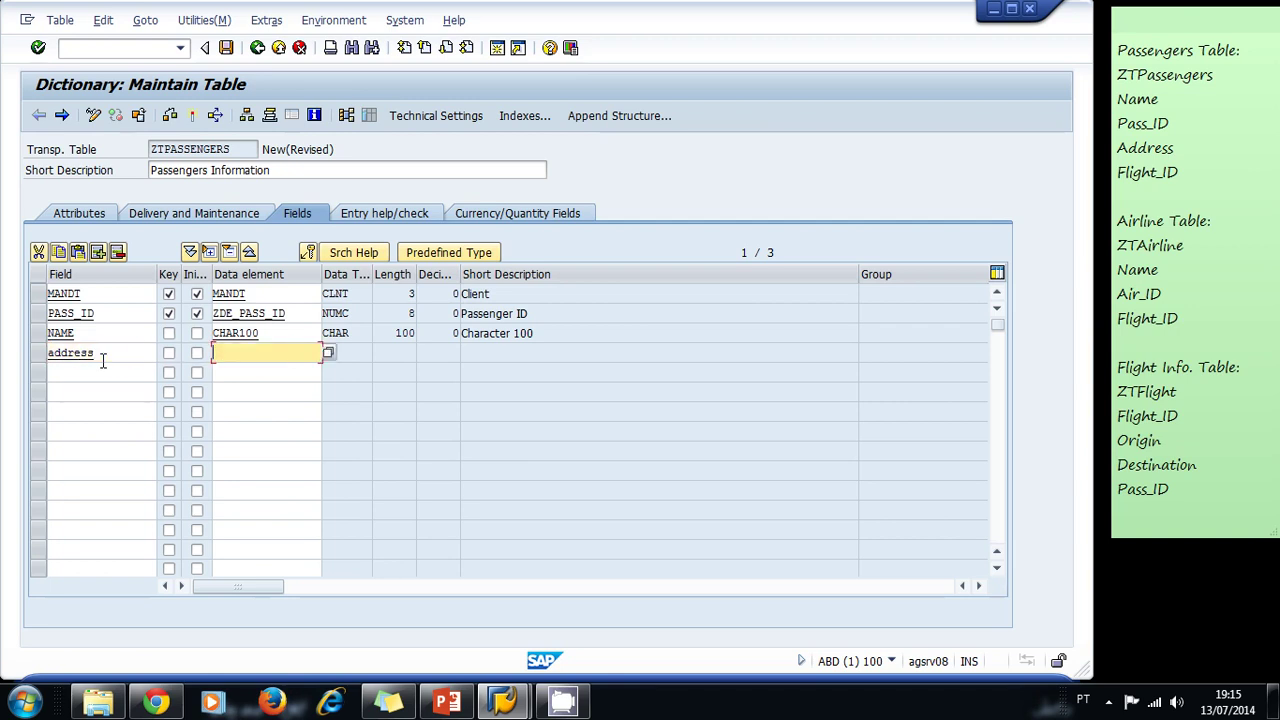
text(char100)
key(Return)
Add the non-key field flight_id below ADDRESS and assign it data element zde_flight_id
click(97, 370)
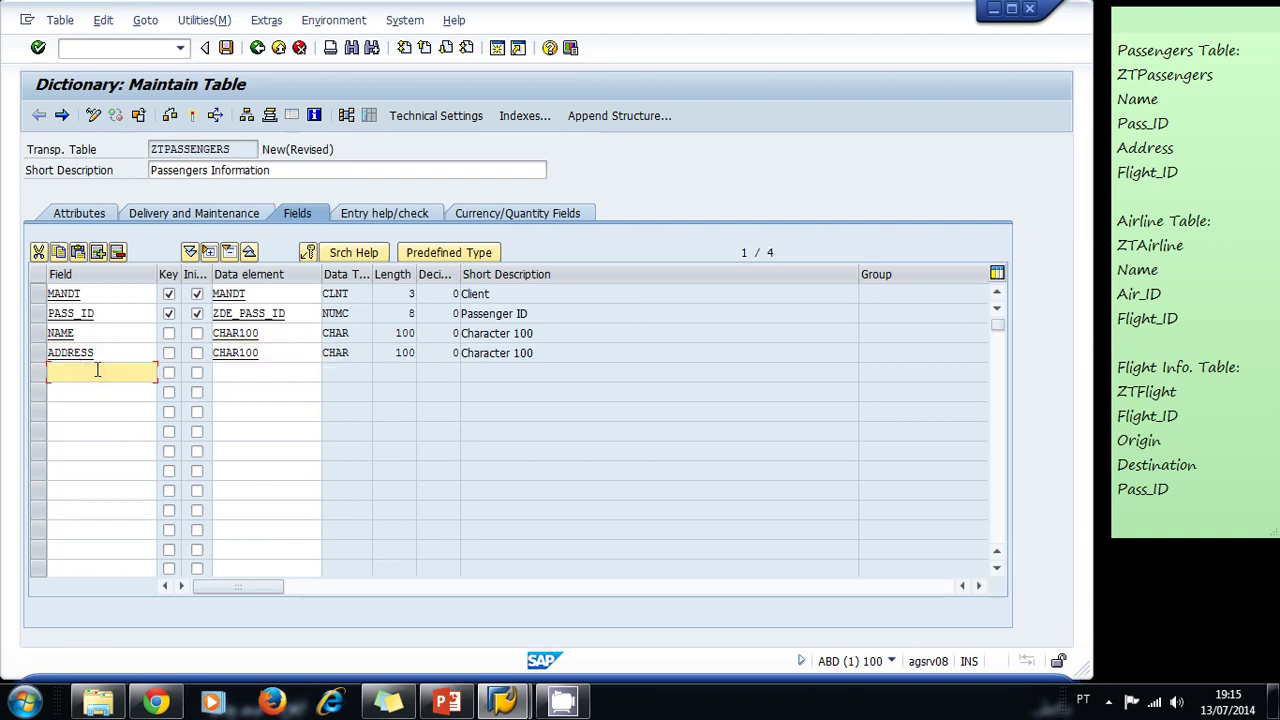
text(flight)
key(Tab)
key(Tab)
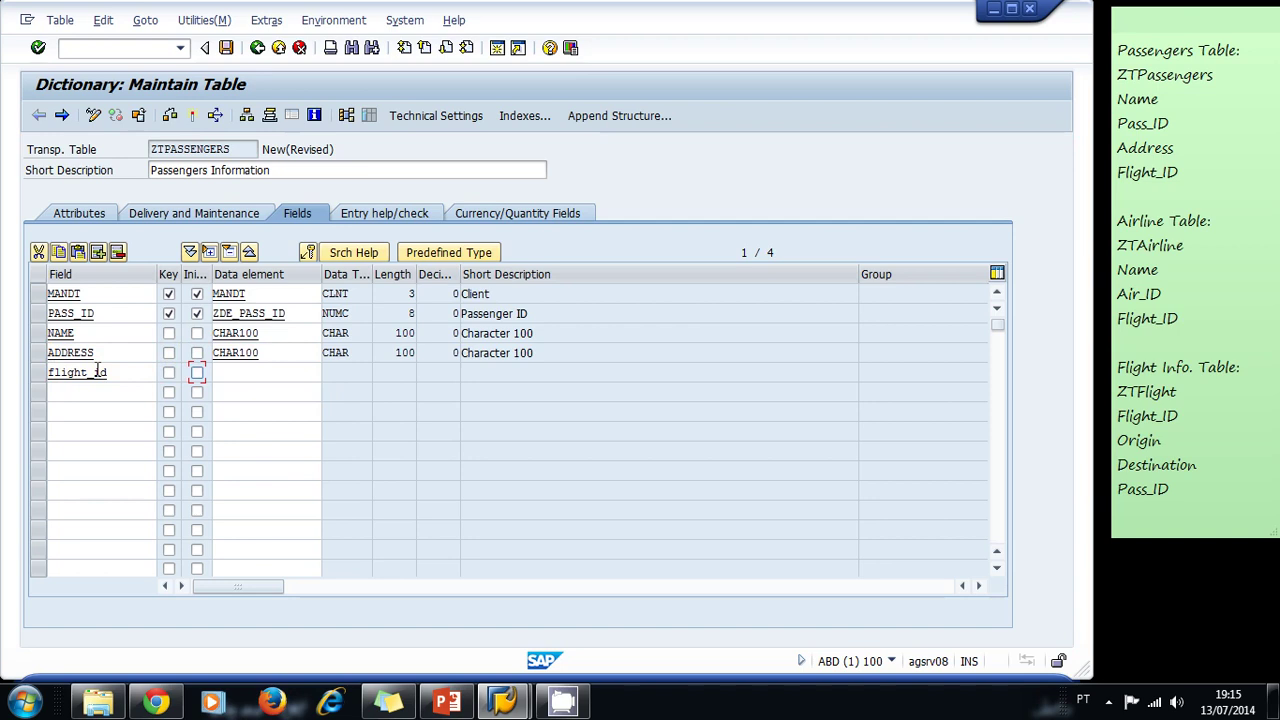
key(Tab)
text(z)
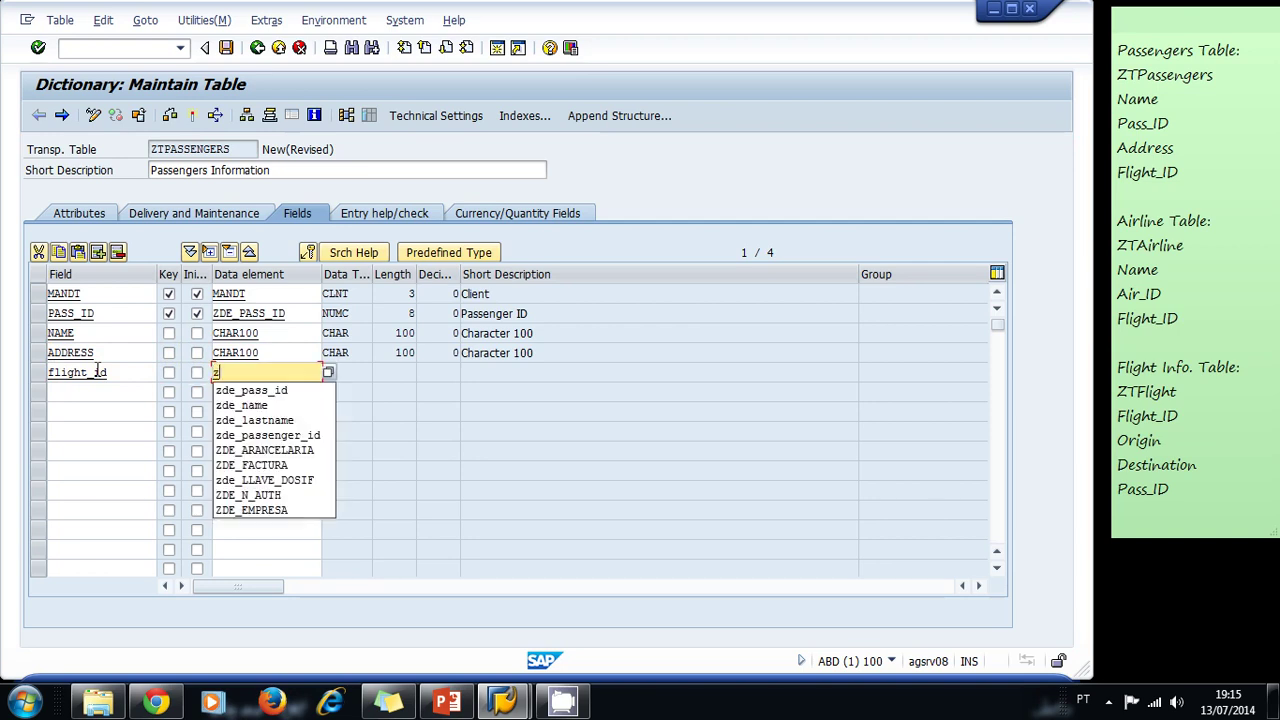
text(de_flight)
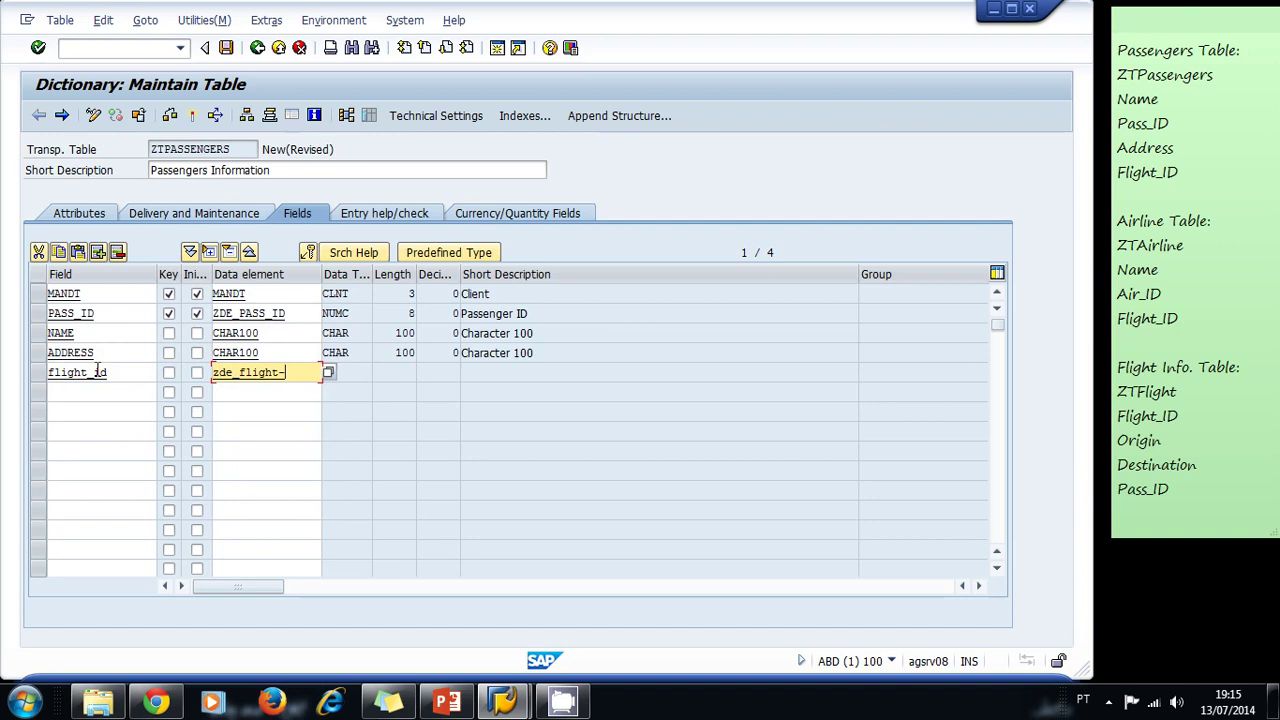
text(_id)
Save the table and start creating data element ZDE_FLIGHT_ID from the new field's entry
double_click(255, 372)
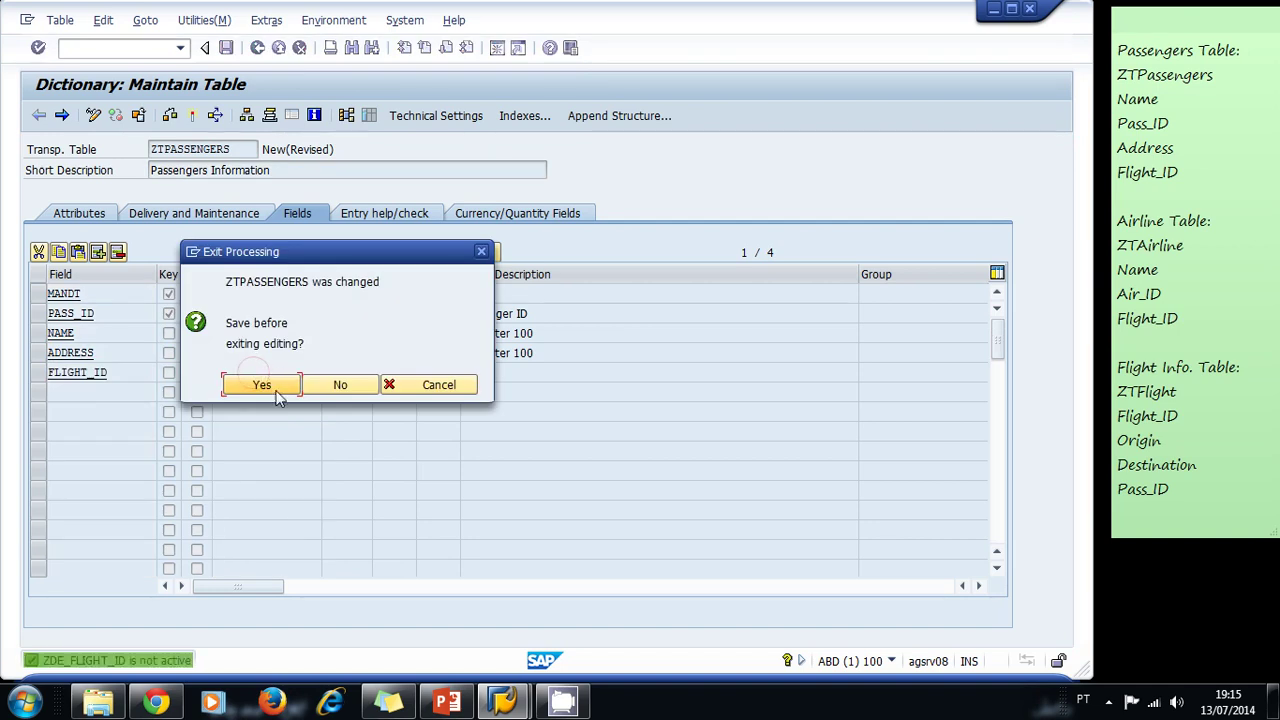
click(280, 390)
click(260, 403)
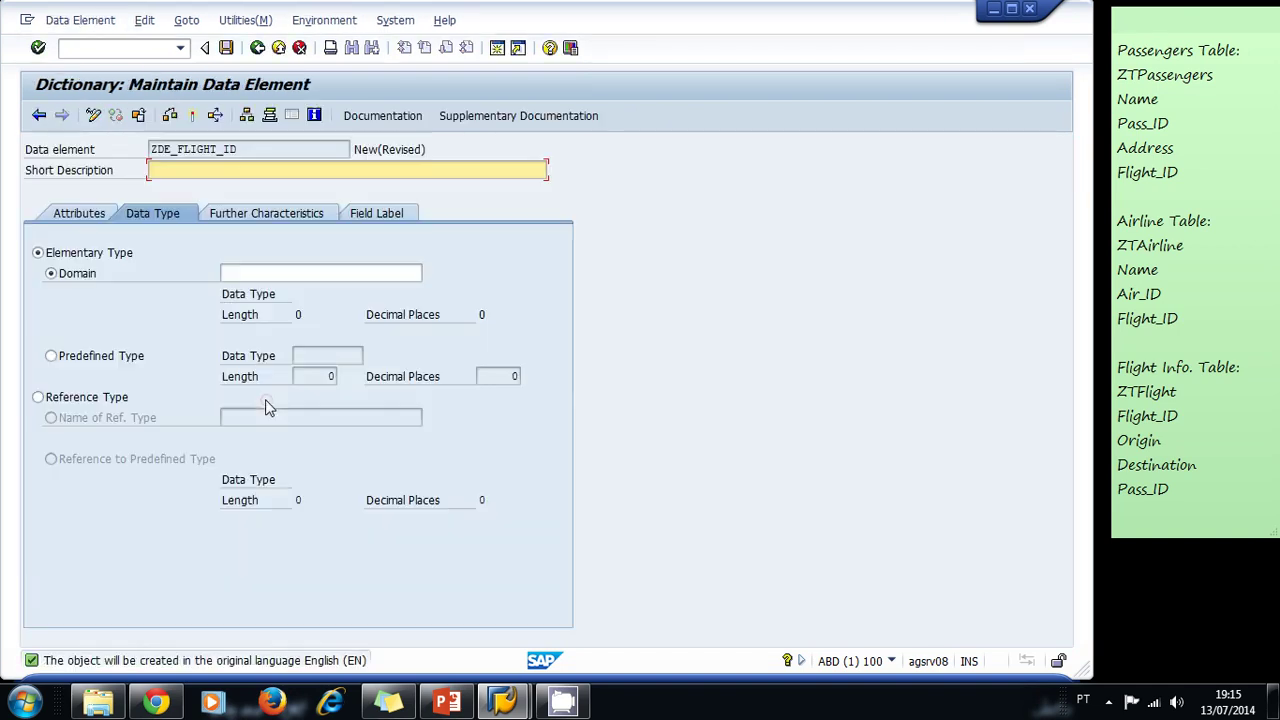
Describe the data element as Flight ID and give it the predefined type CHAR with length 10
text(Flight ID)
click(68, 357)
click(370, 314)
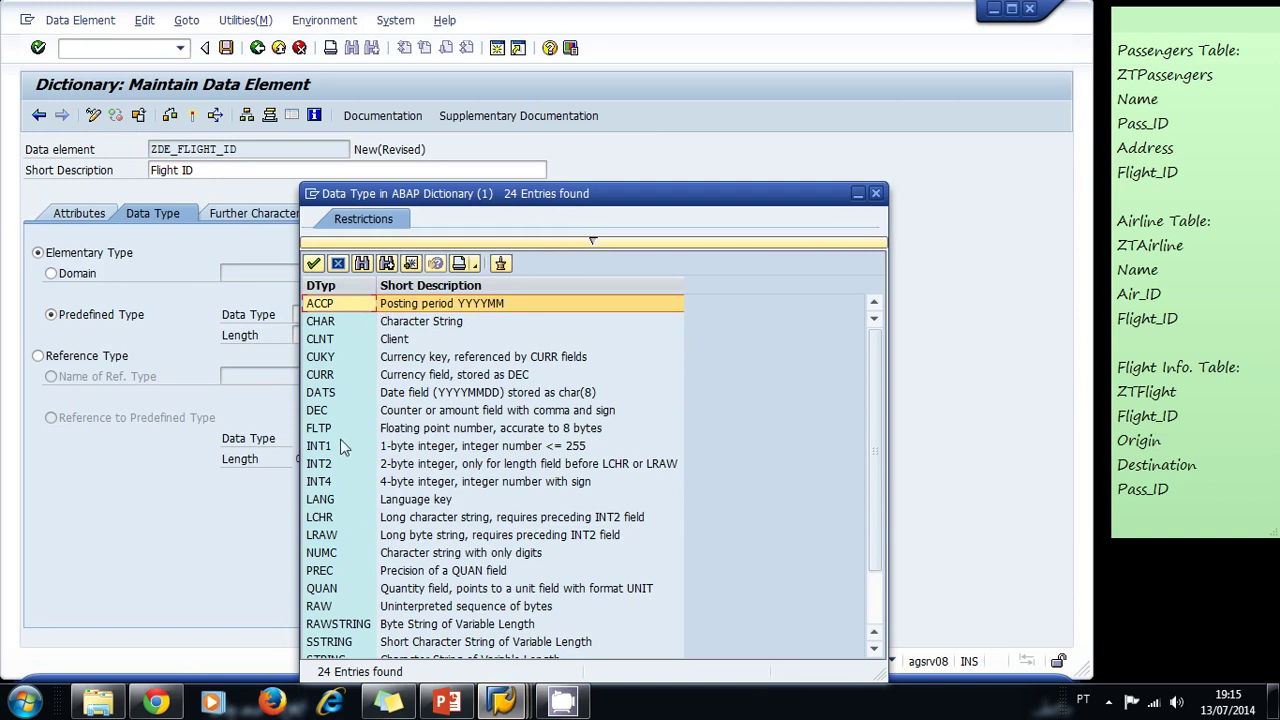
double_click(344, 322)
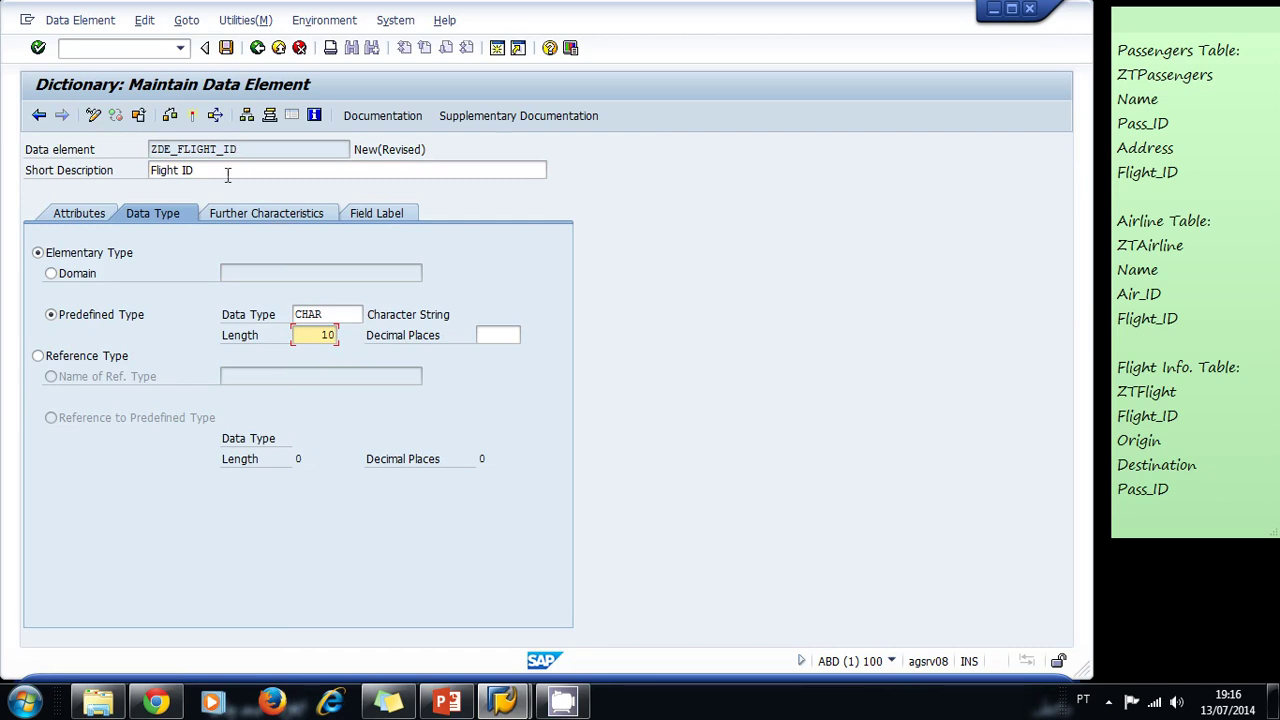
Define the short field label as ID with length 10
click(368, 214)
key(Tab)
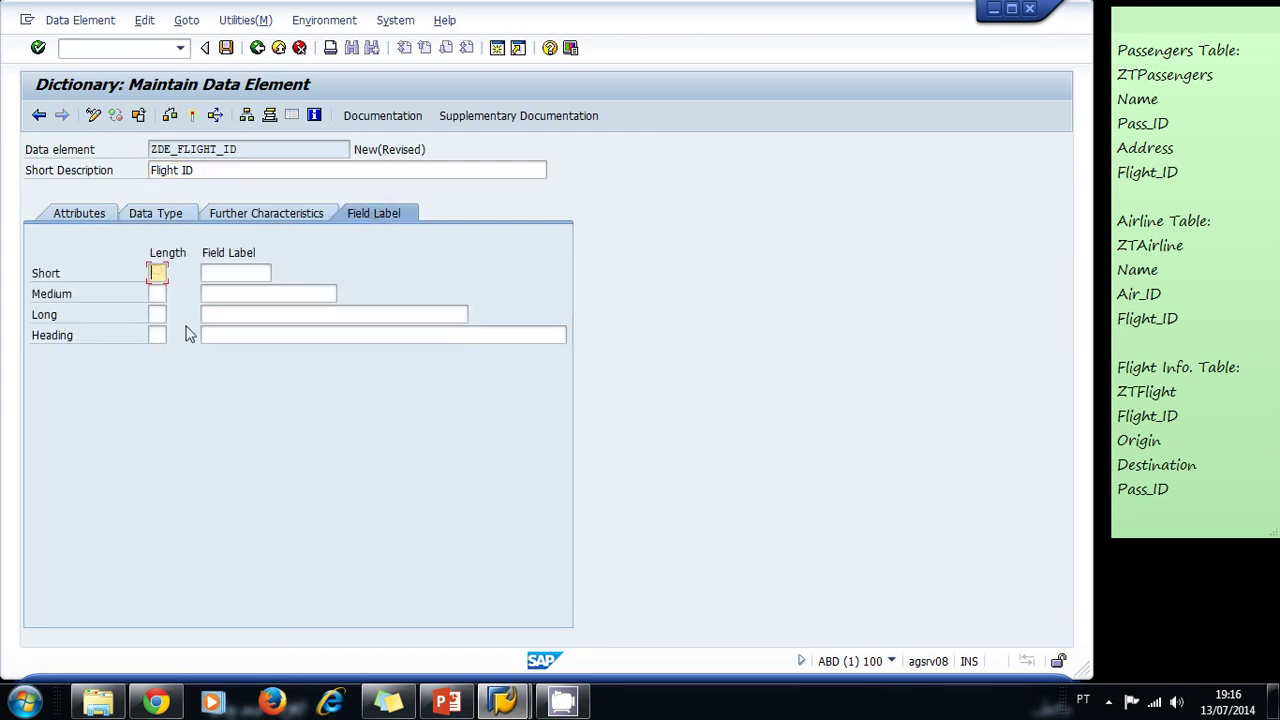
text(10)
key(Tab)
text(ID)
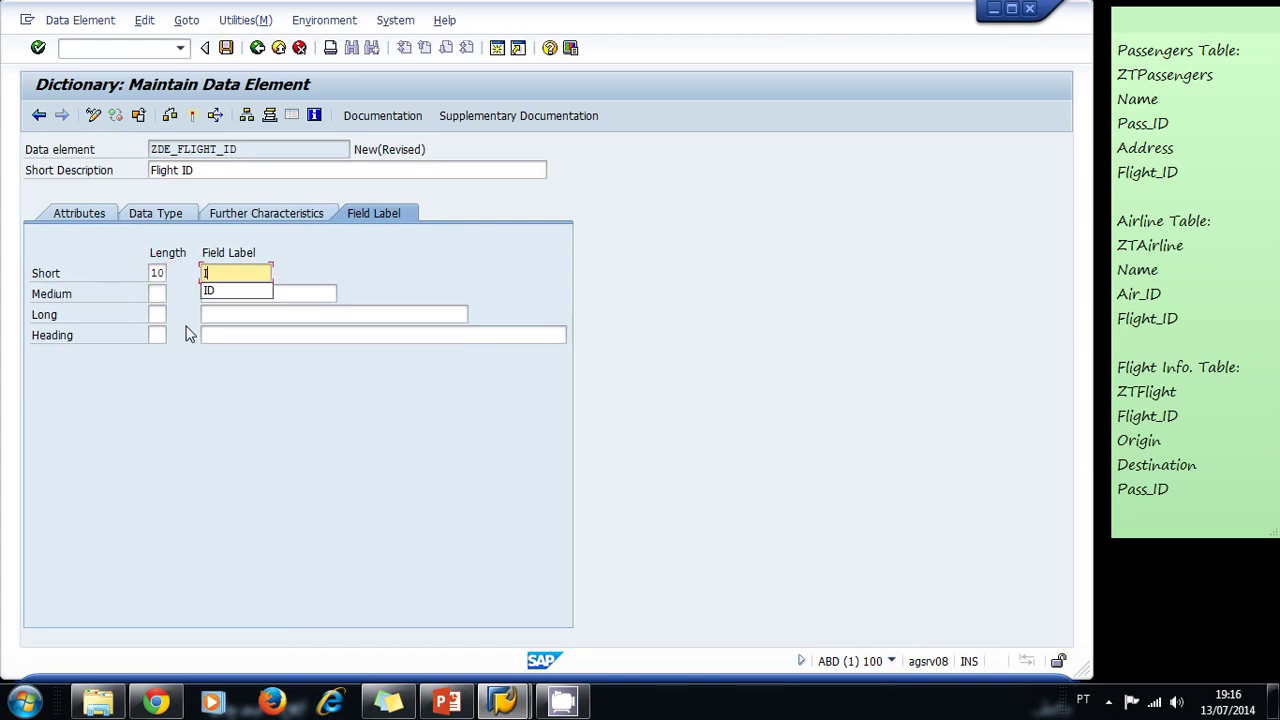
key(Tab)
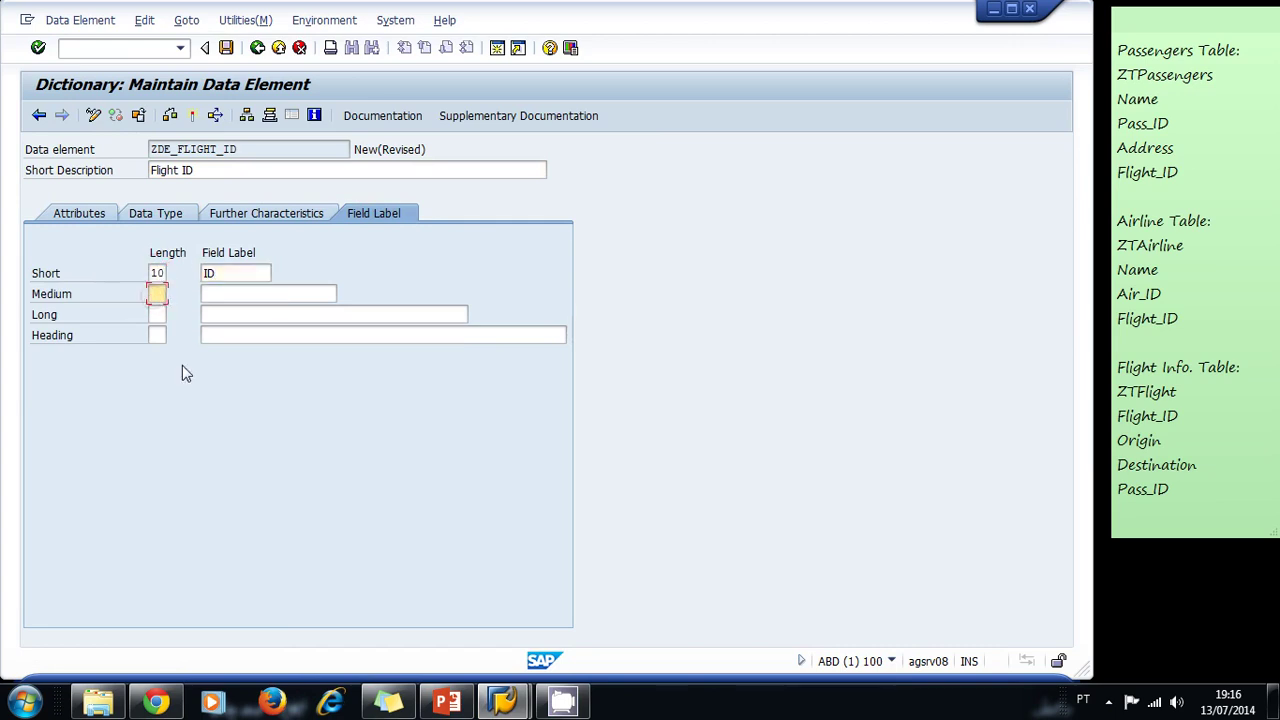
Define the medium field label with length 20 and the long one with length 30, both reading Flight ID
text(20)
key(Tab)
text(F)
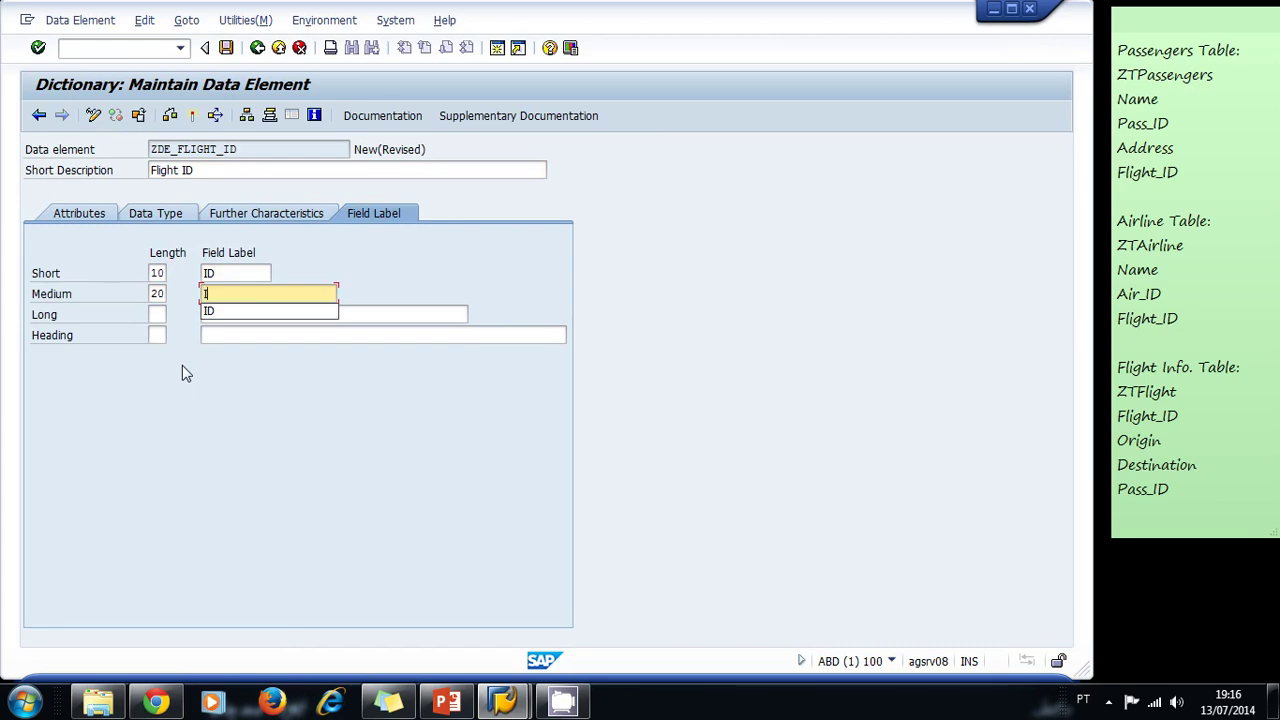
key(BackSpace)
text(Flight ID)
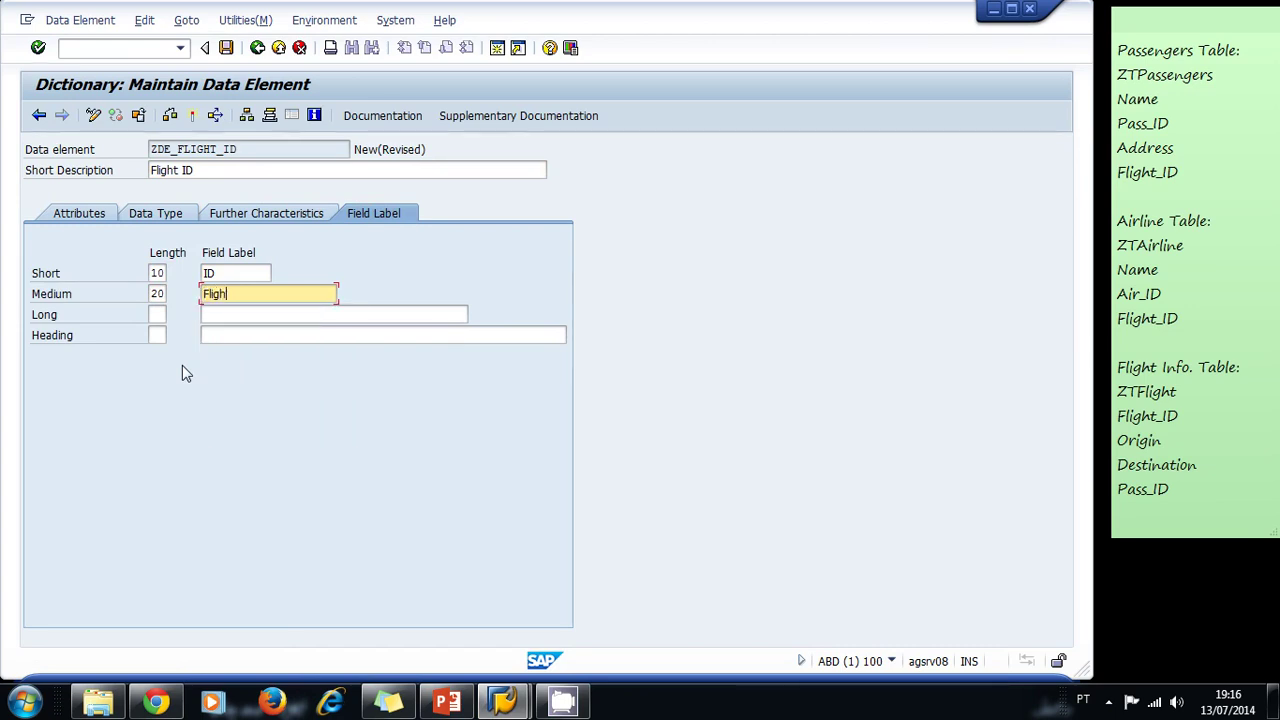
click(159, 313)
text(30)
key(Tab)
text(Flight ID)
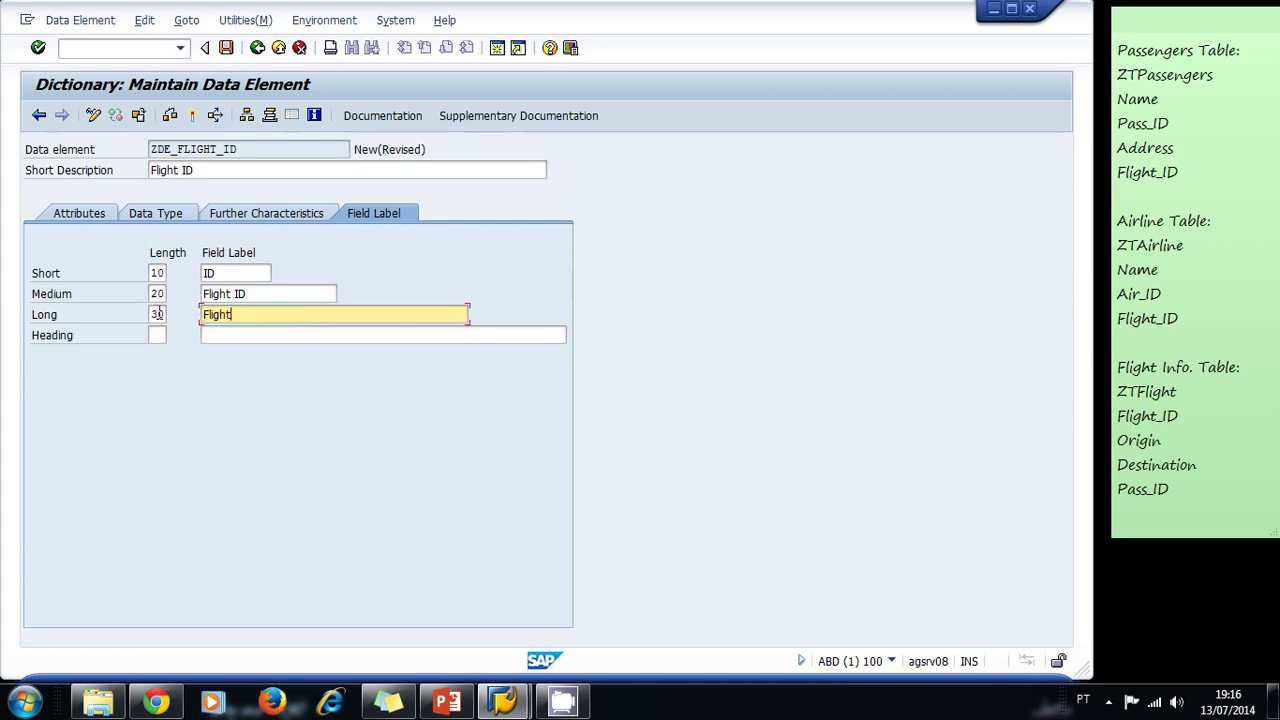
Save and activate data element ZDE_FLIGHT_ID, and return to the table
click(226, 47)
click(301, 419)
click(303, 314)
click(192, 116)
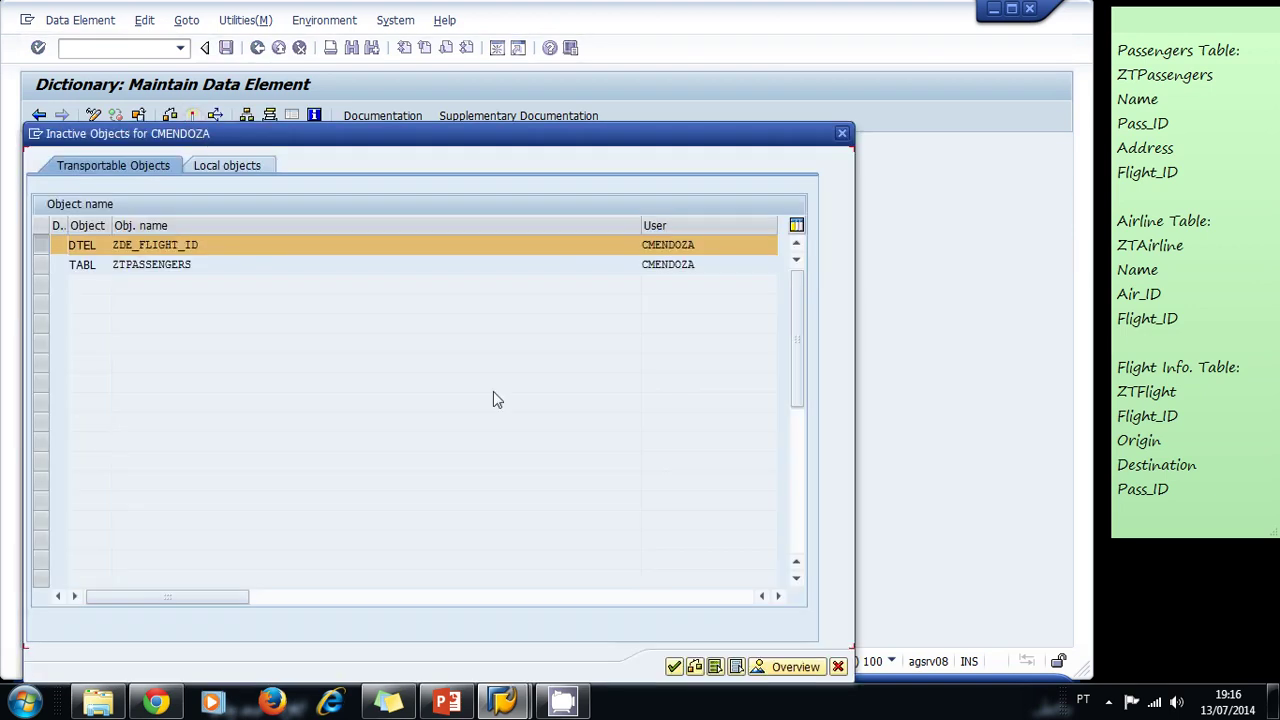
click(674, 667)
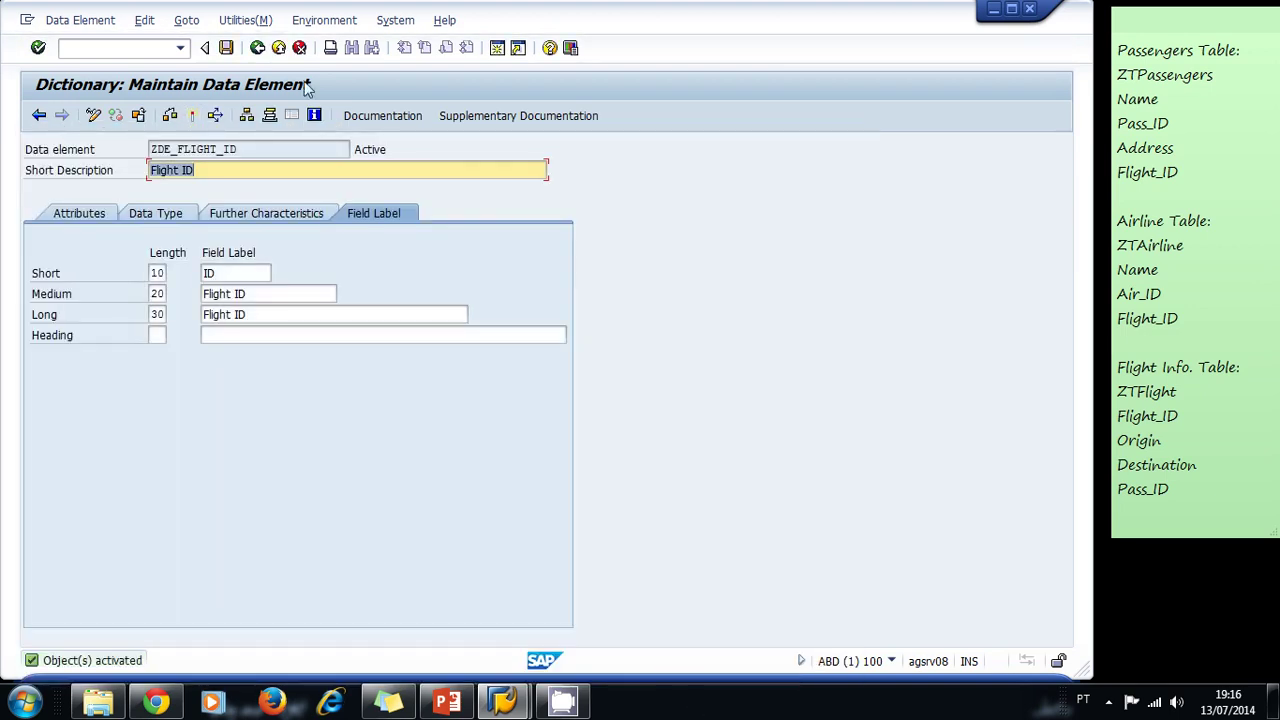
click(259, 50)
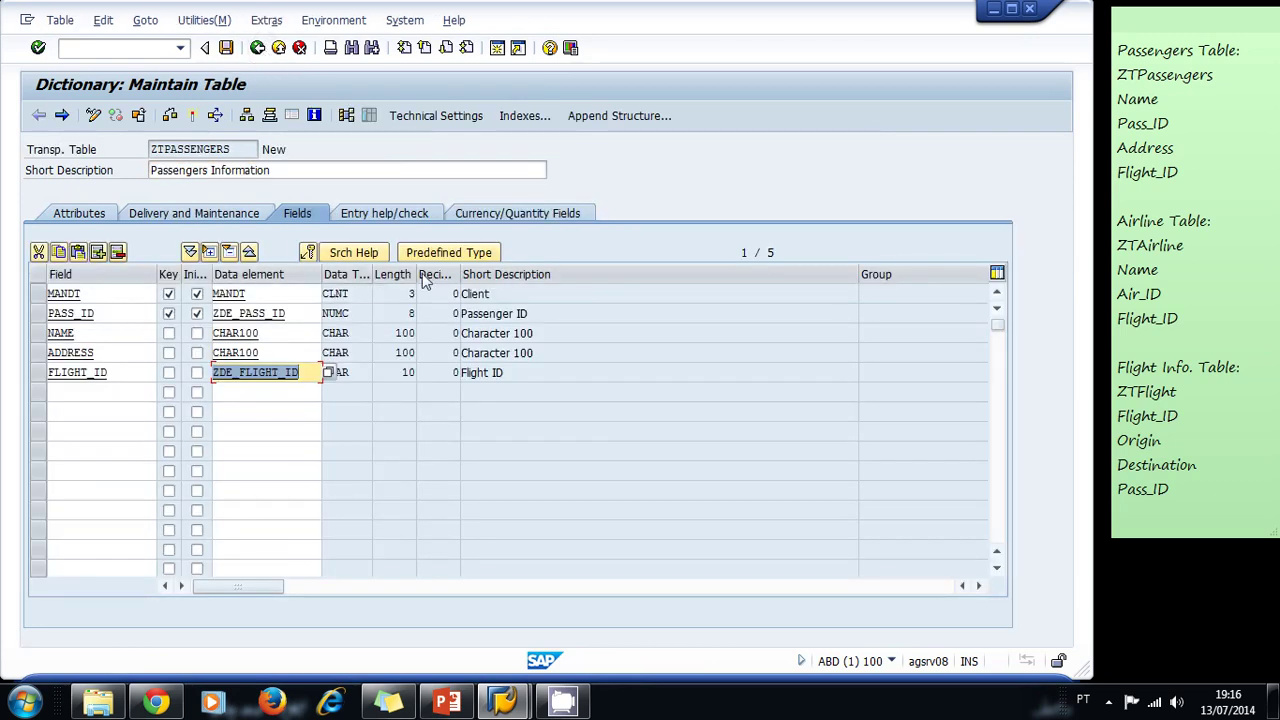
Set the technical settings of ZTPASSENGERS to data class APPL0 and size category 4, and save them
click(316, 338)
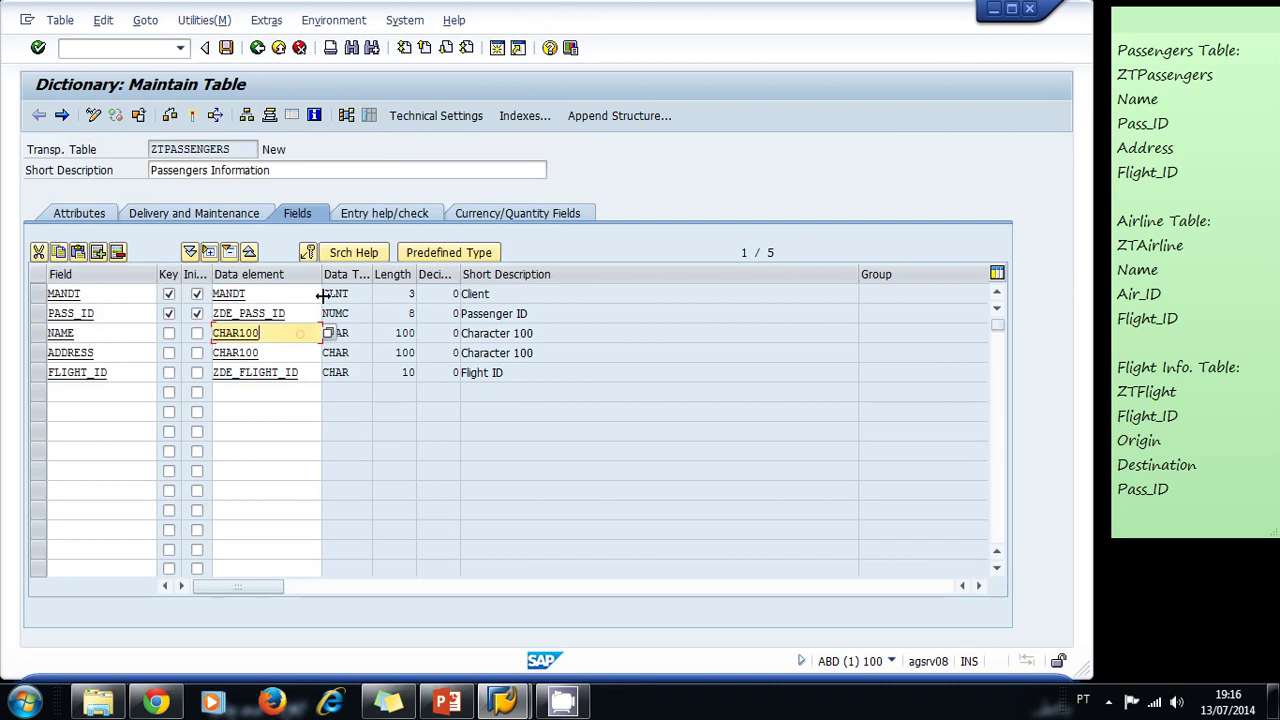
click(430, 116)
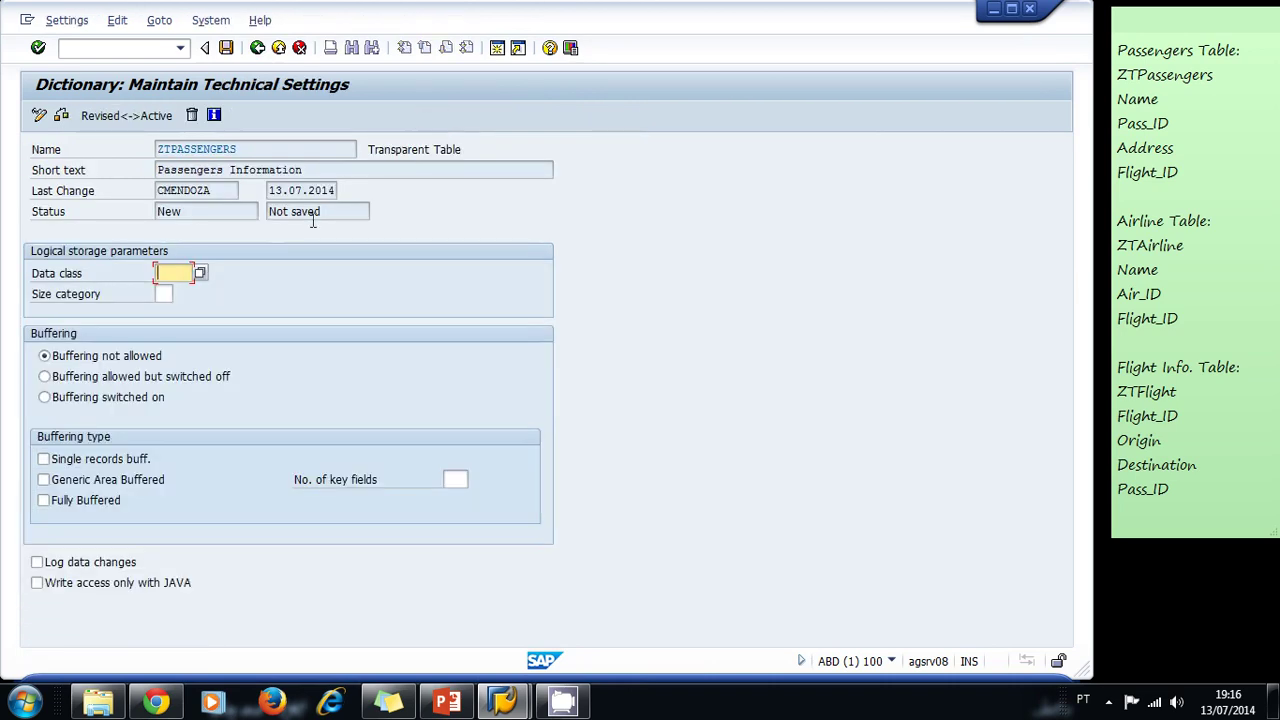
key(F4)
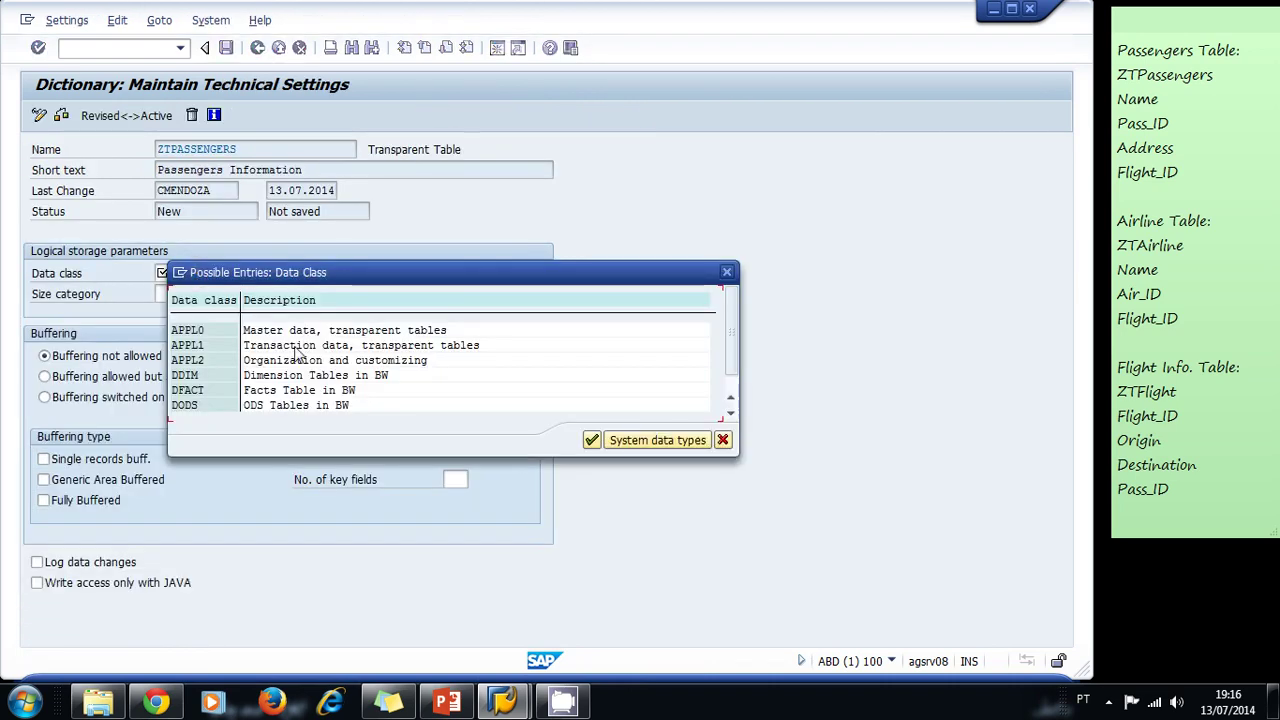
double_click(205, 332)
click(171, 294)
key(F4)
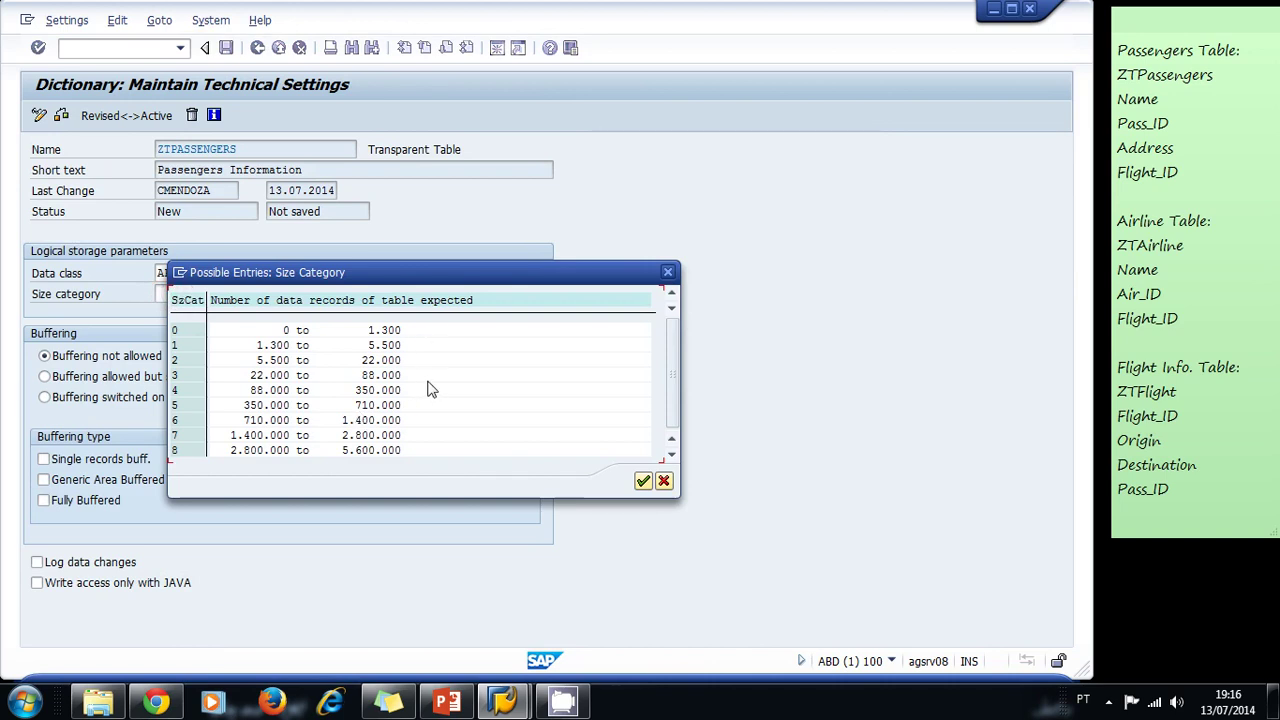
double_click(264, 392)
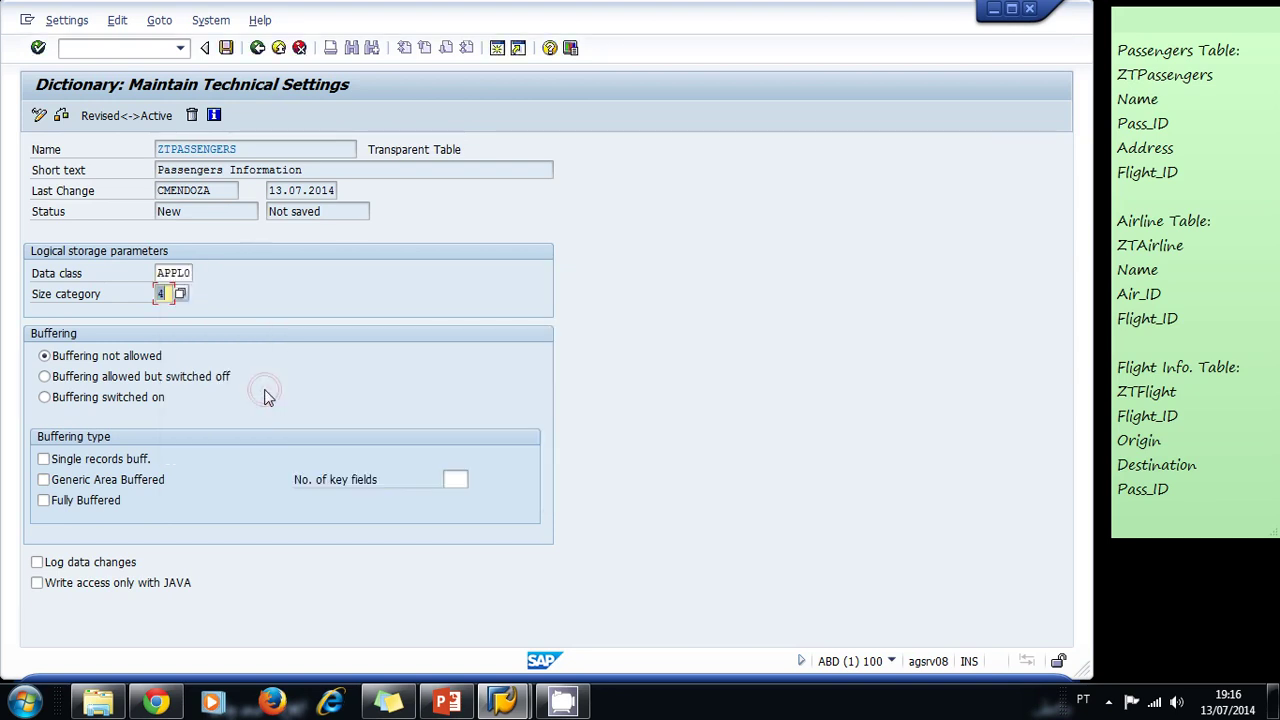
click(226, 48)
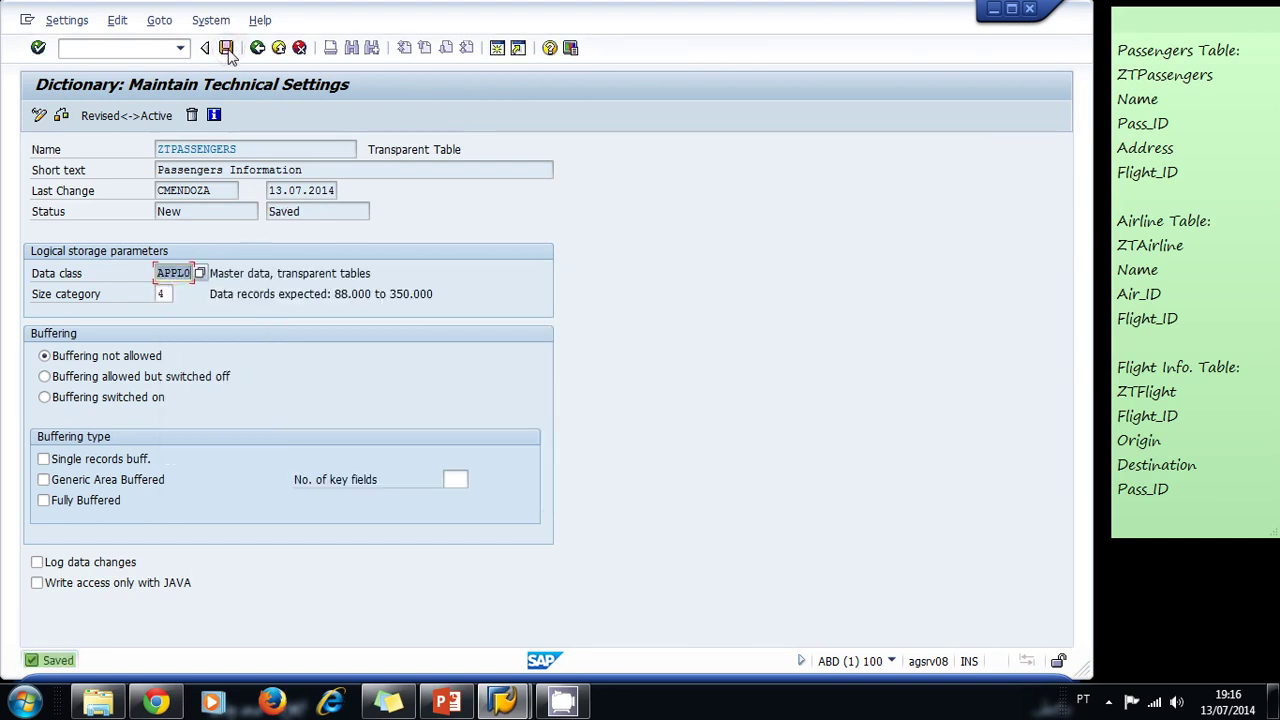
click(257, 48)
Check table ZTPASSENGERS for consistency and activate it without displaying the activation log
click(170, 116)
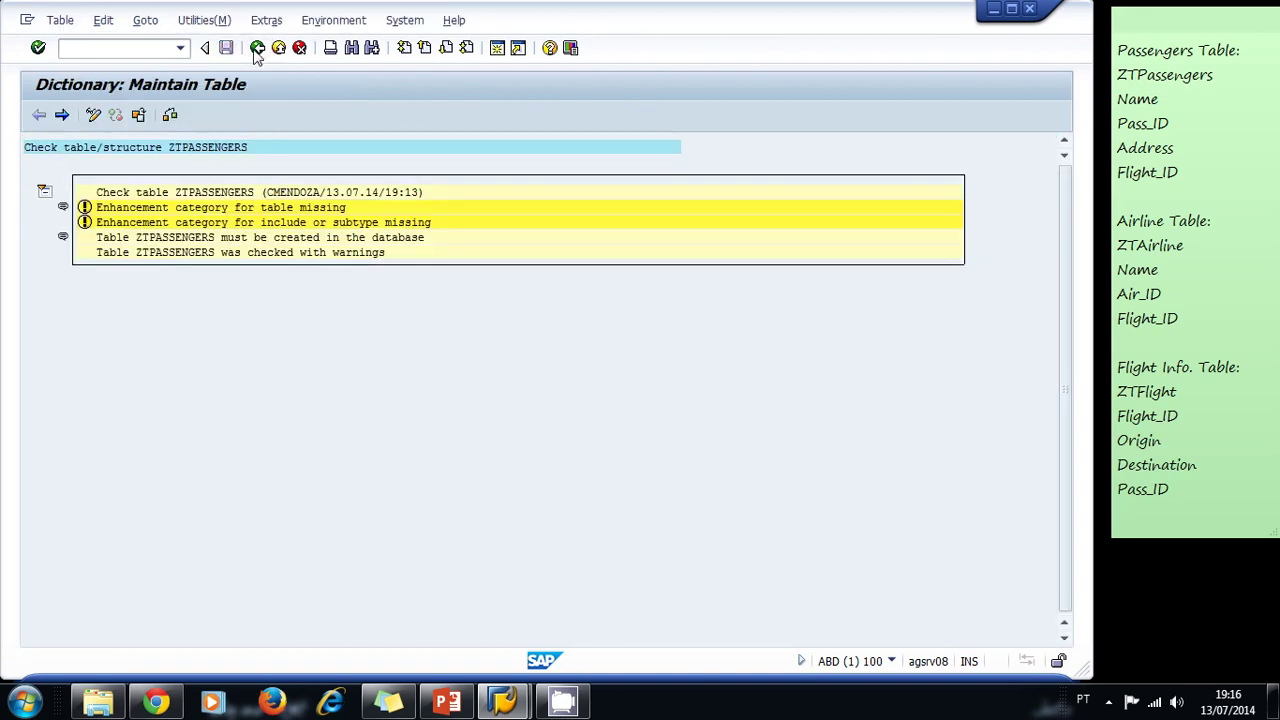
click(257, 48)
click(194, 116)
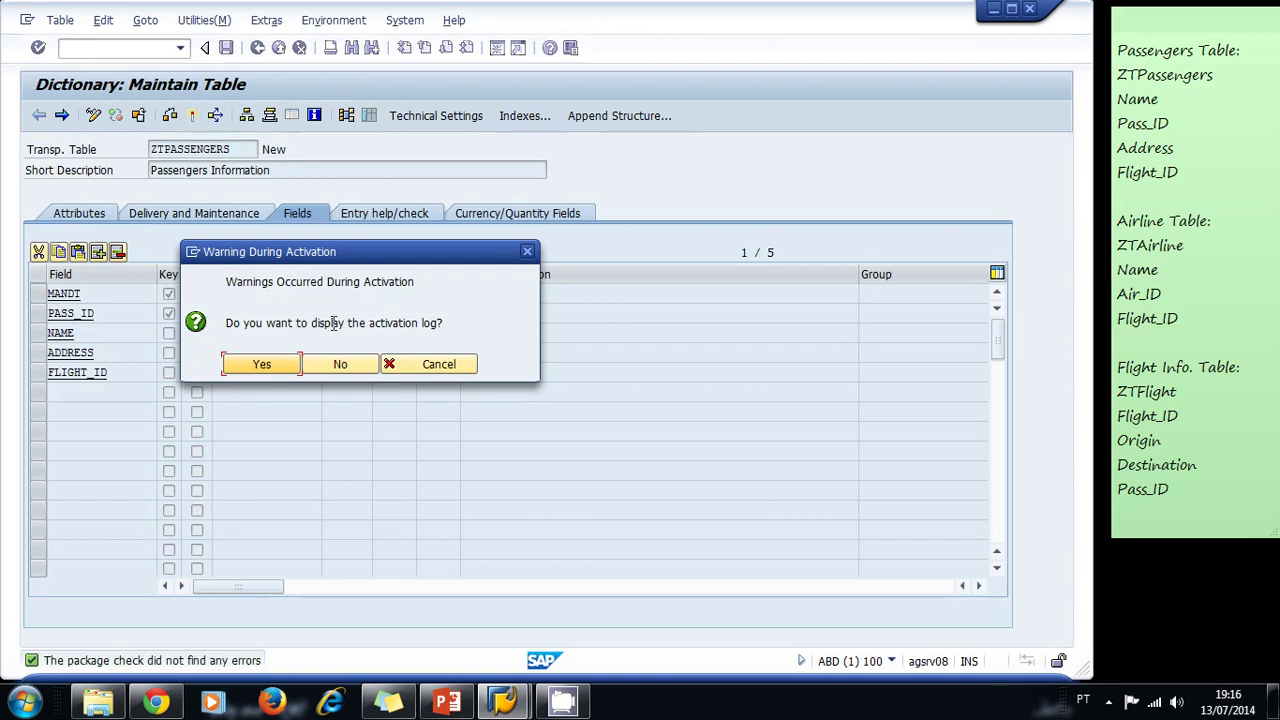
click(341, 364)
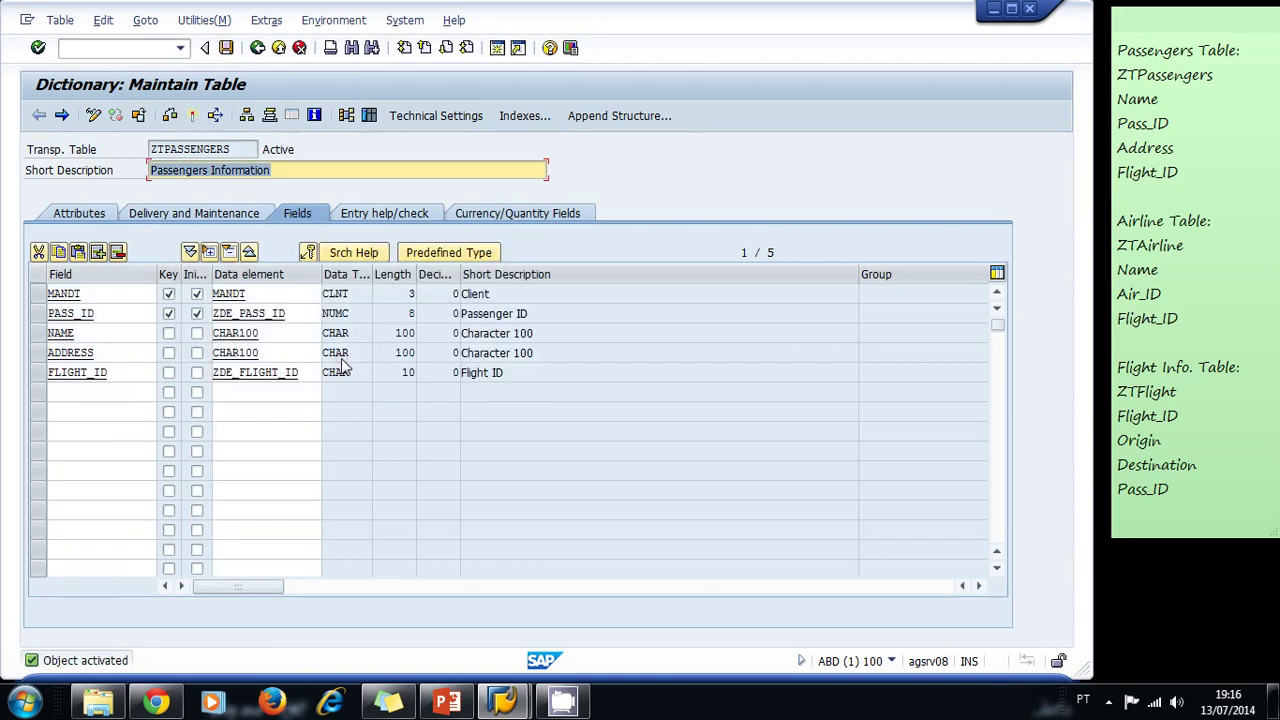
click(284, 170)
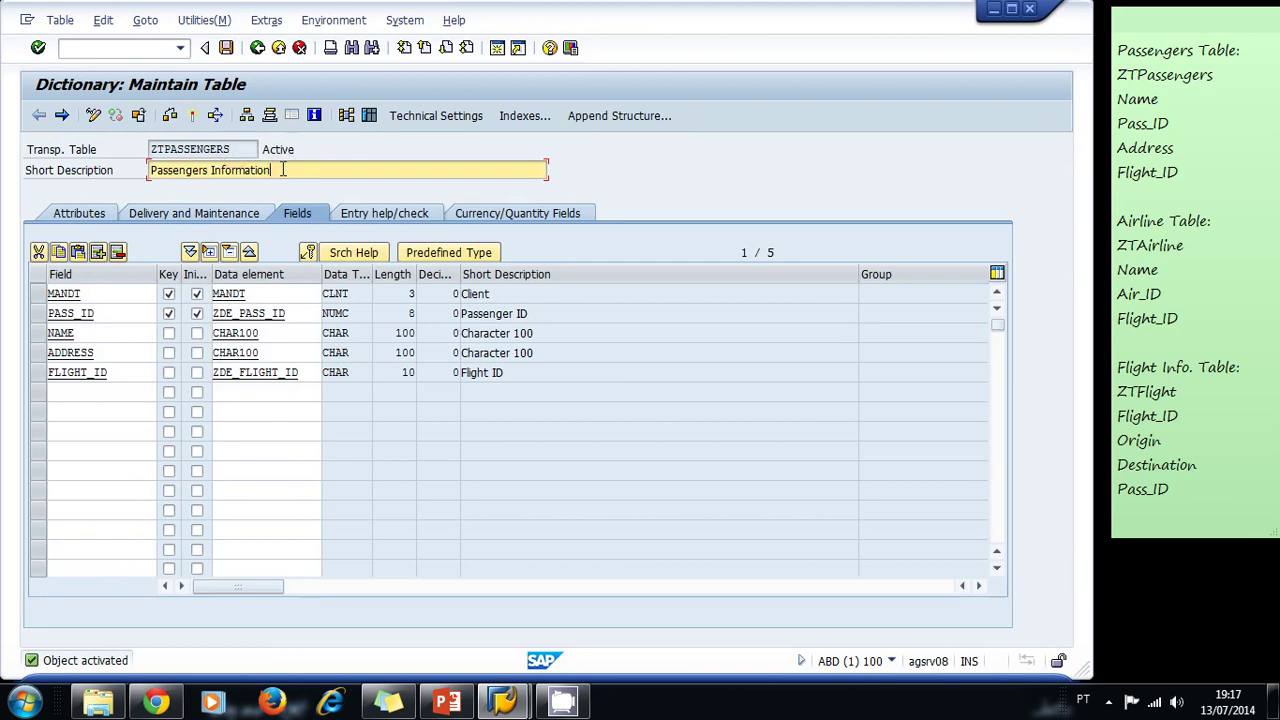
Create the database table ZTairline with the short description Airline Information
click(258, 48)
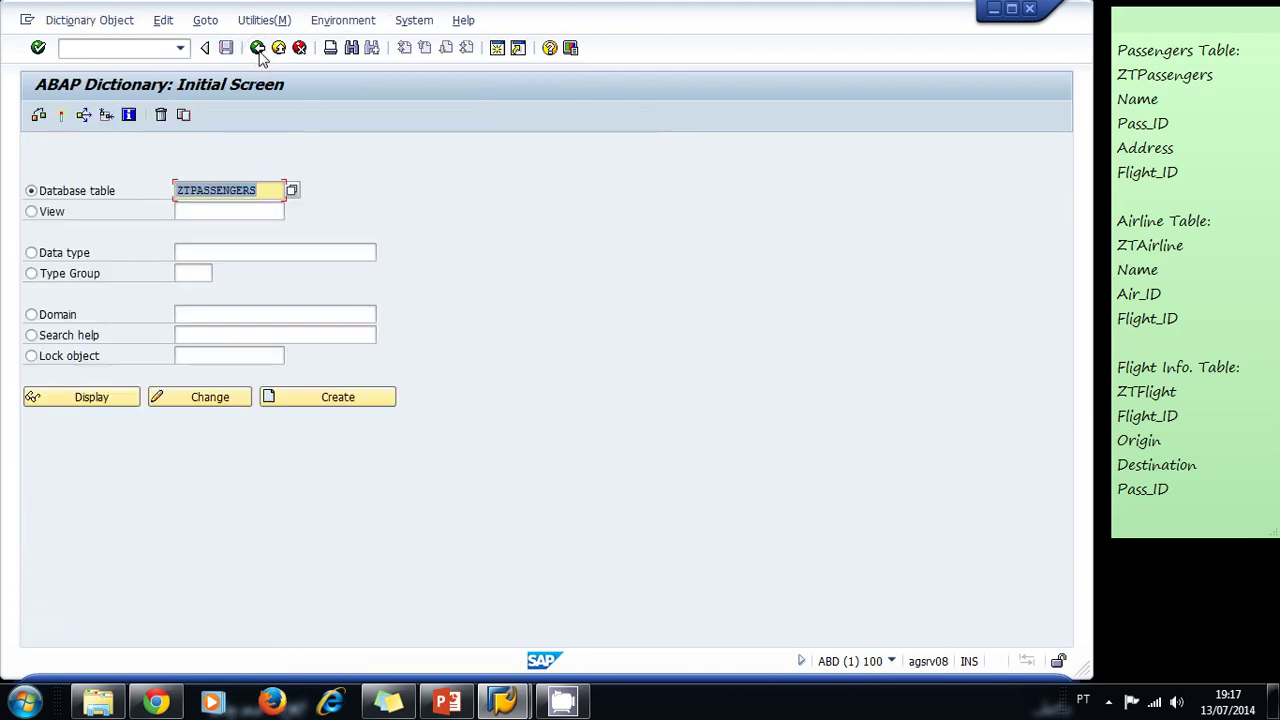
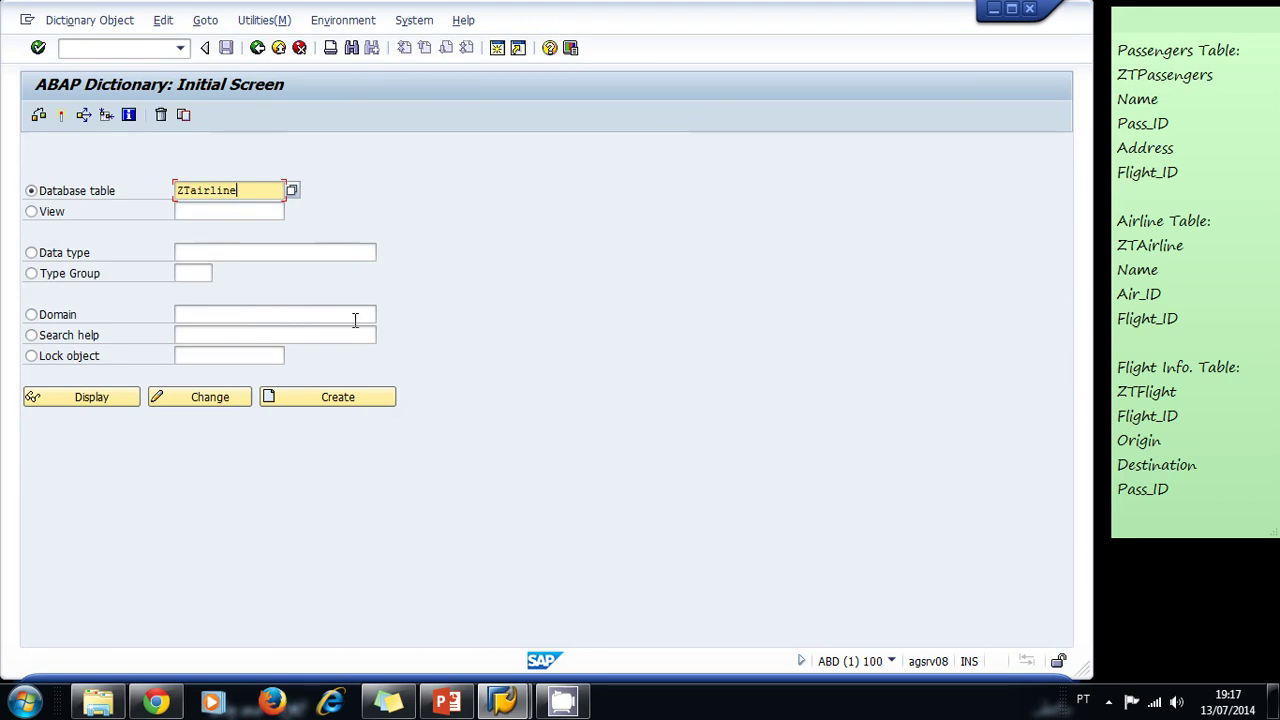
click(316, 396)
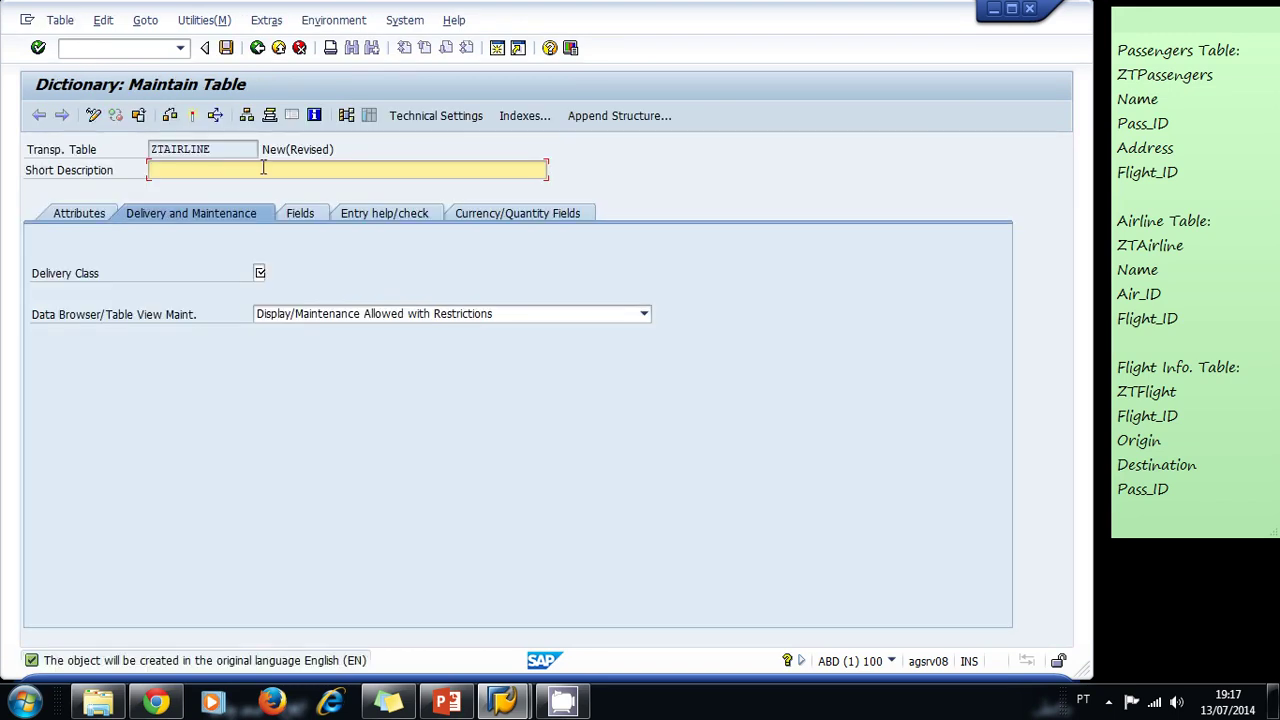
text(Airline Information)
Choose the delivery class of table ZTAIRLINE from its possible entries
click(260, 272)
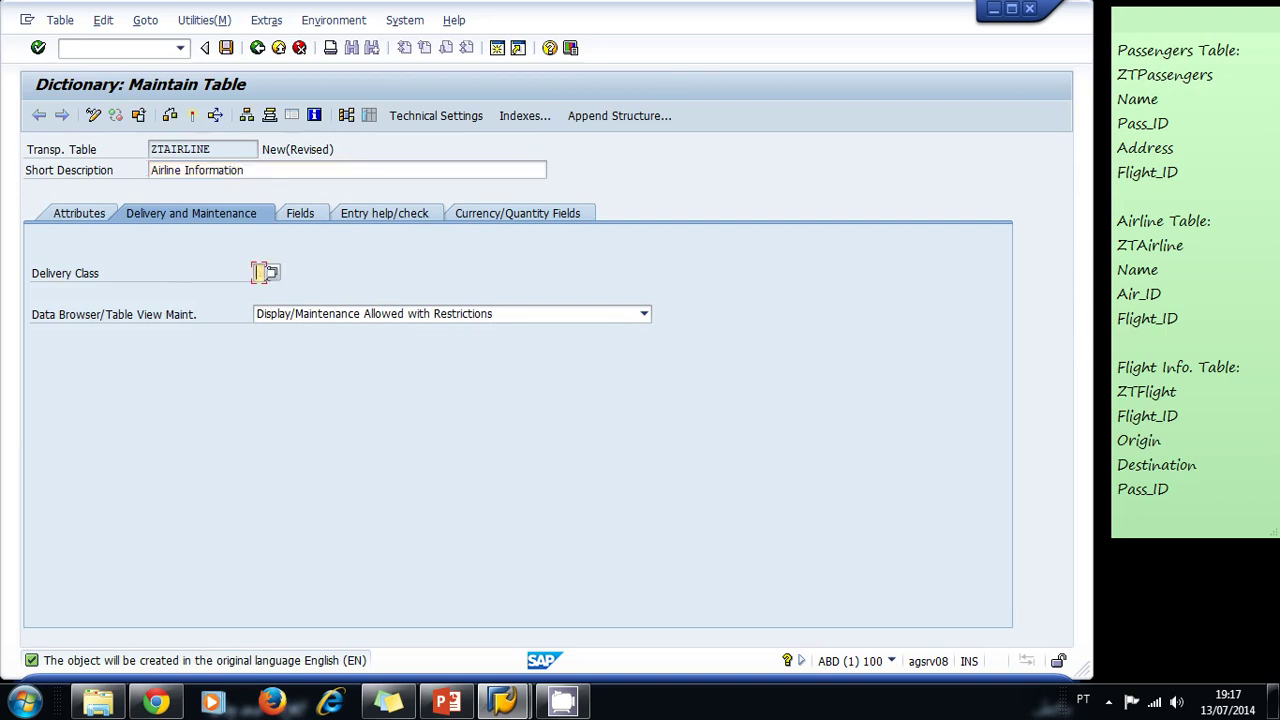
click(275, 271)
click(60, 206)
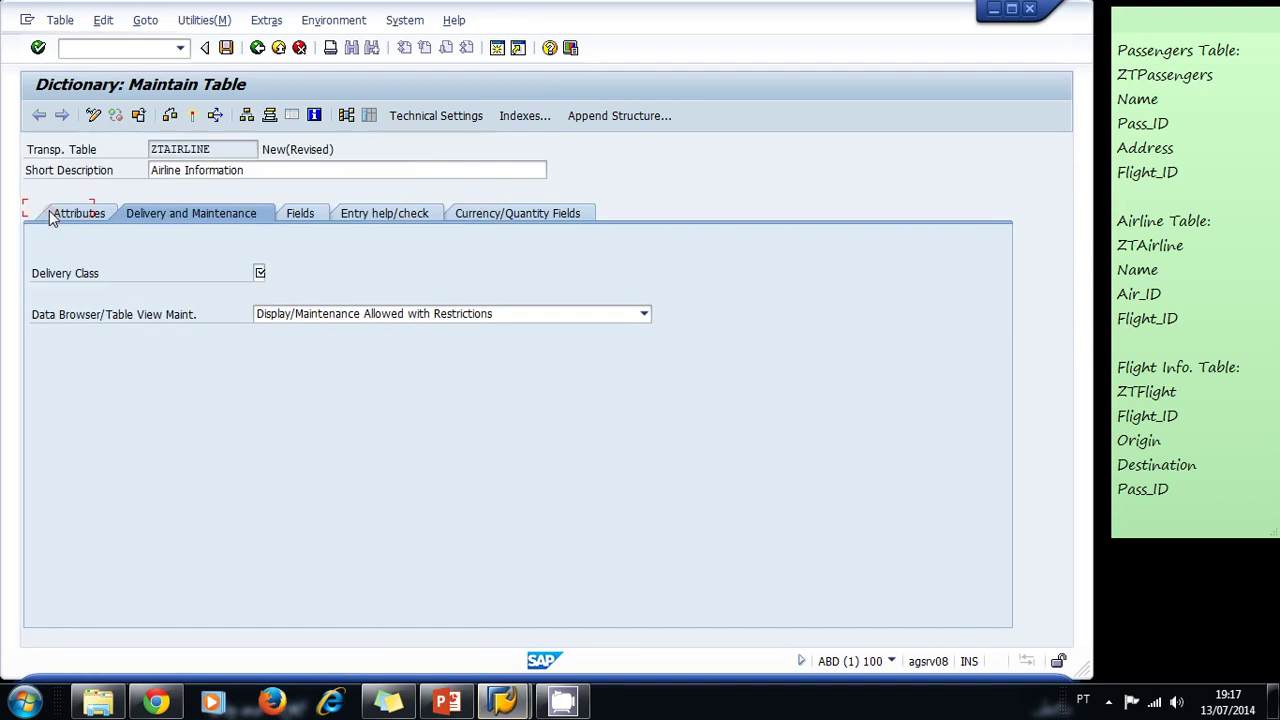
Add mandt as the first field of ZTAIRLINE, flagged as key and initial value, with data element mandt
click(300, 213)
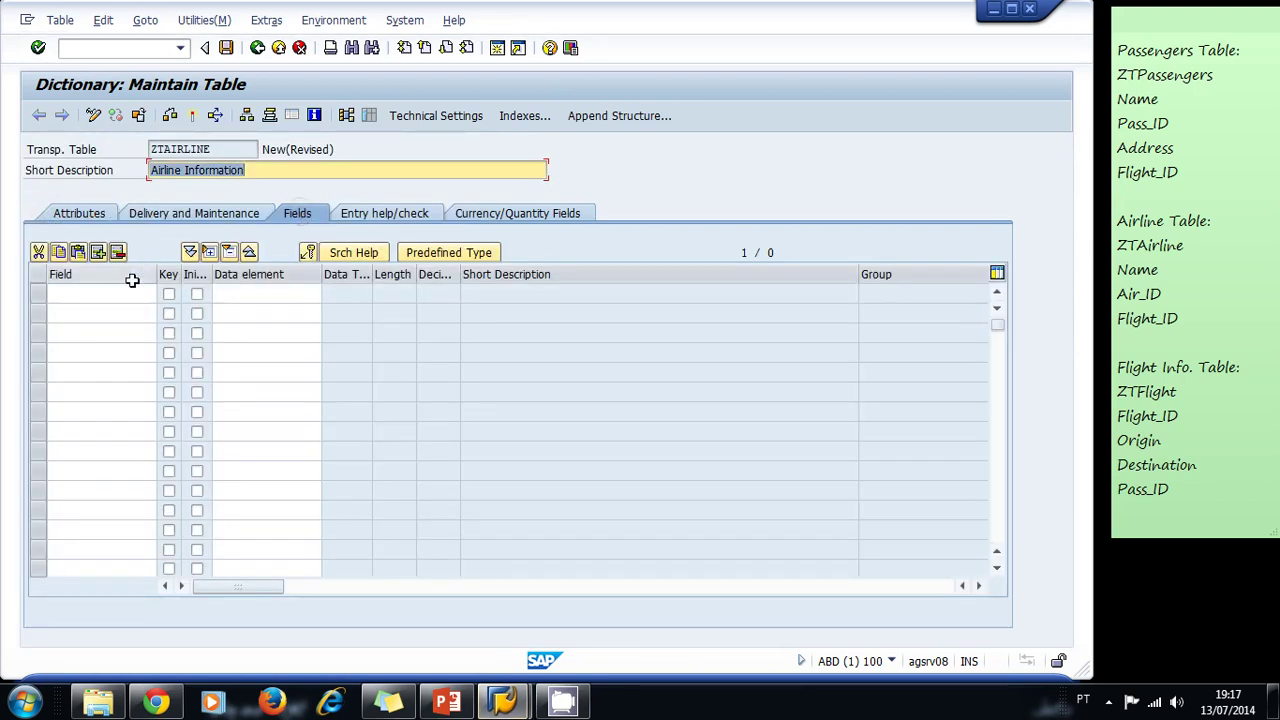
click(130, 292)
text(mandt)
key(Tab)
key(space)
key(Tab)
key(space)
key(Tab)
text(mandt)
key(Return)
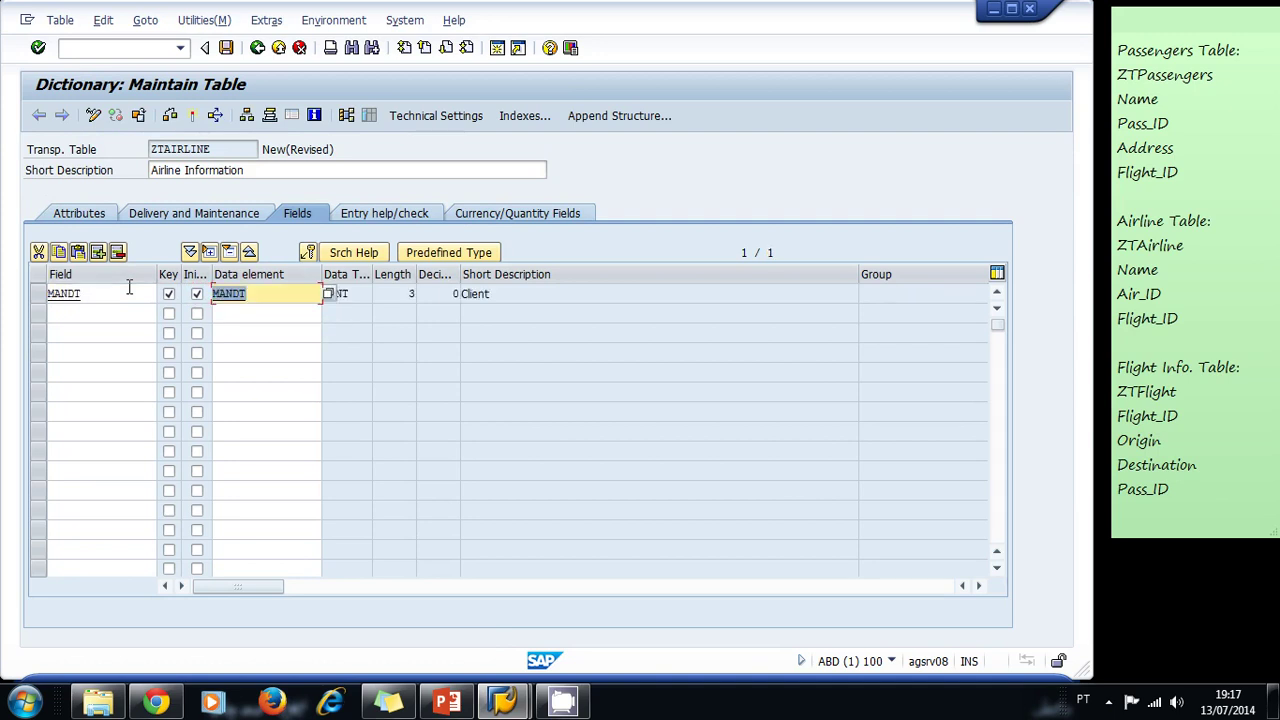
Add air_id as the second field of ZTAIRLINE, flagged as key and initial value, with data element zde_air_id
click(129, 312)
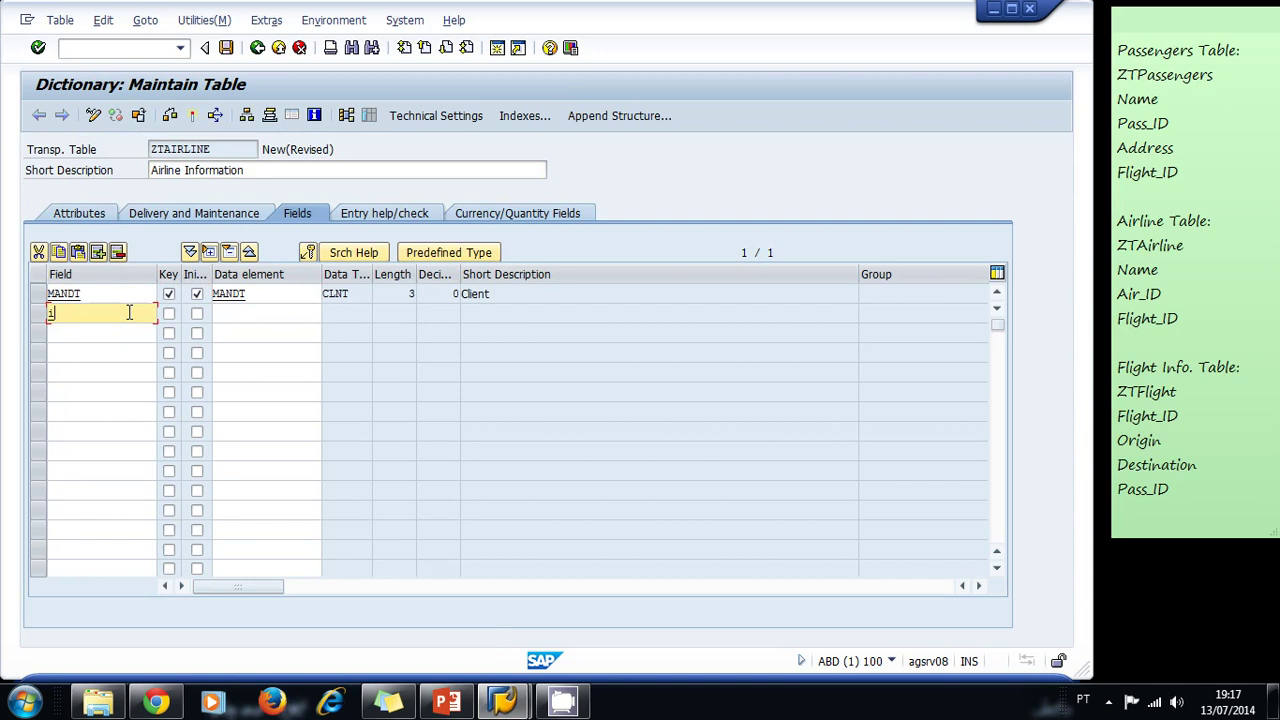
text(air_id)
key(Tab)
key(space)
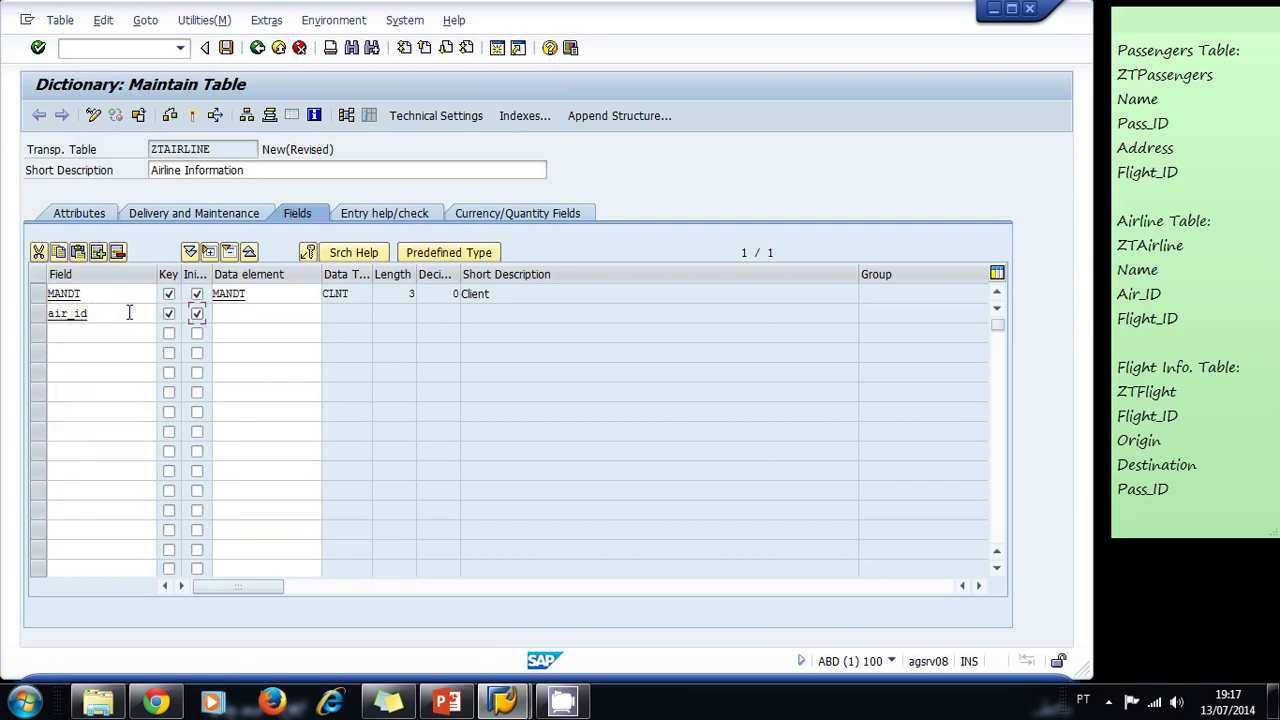
key(Tab)
text(zd)
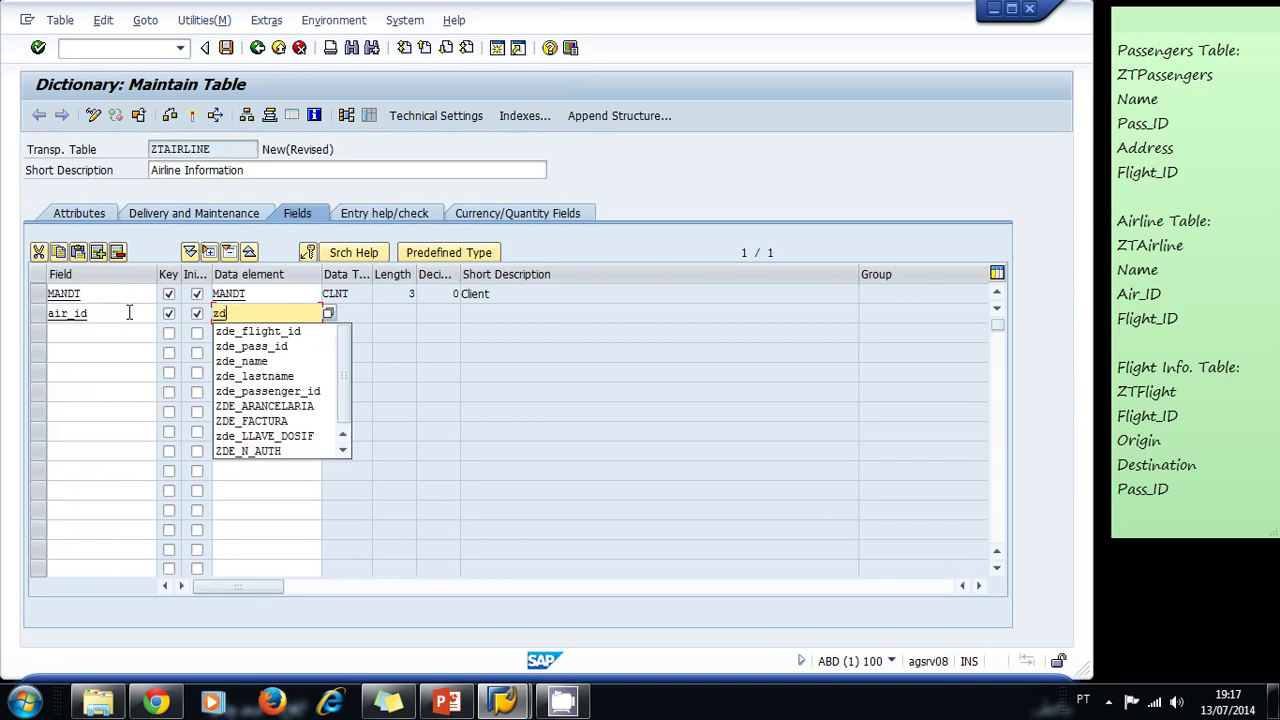
text(e_air_id)
key(Return)
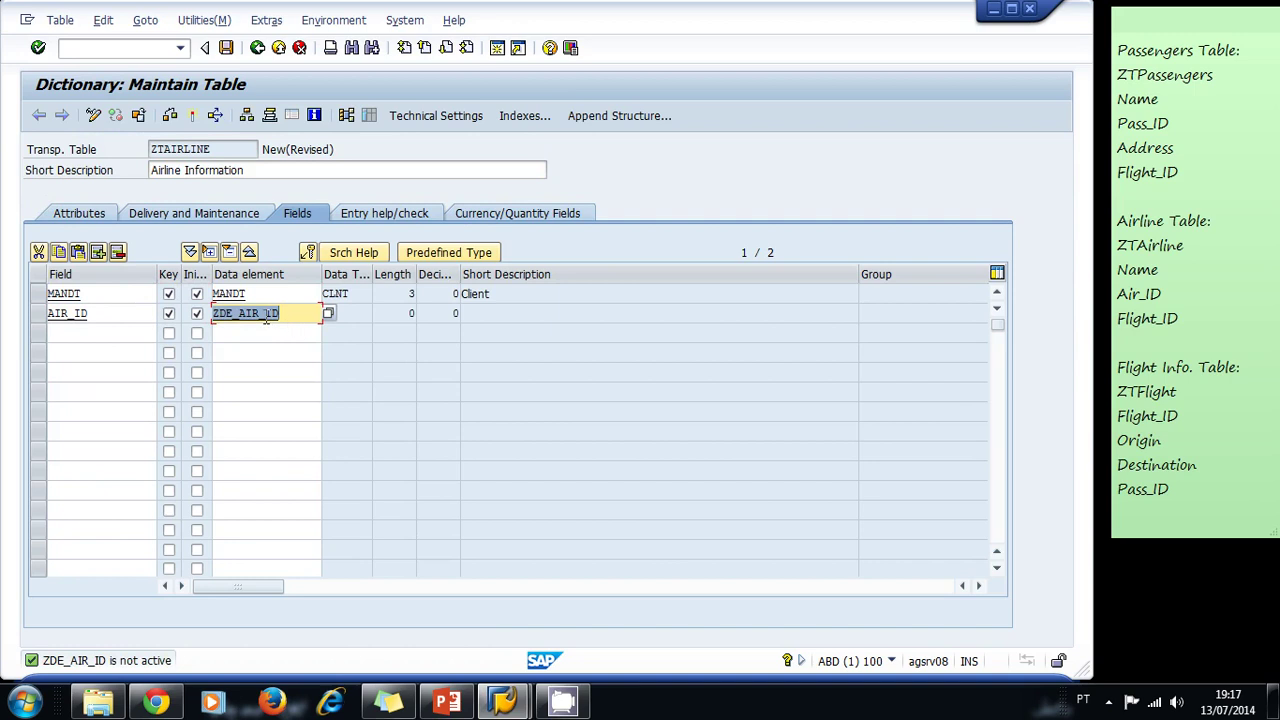
Save ZTAIRLINE in package ZABAP_COURSE under the Abap Training Course request and start creating data element ZDE_AIR_ID
key(F3)
click(263, 383)
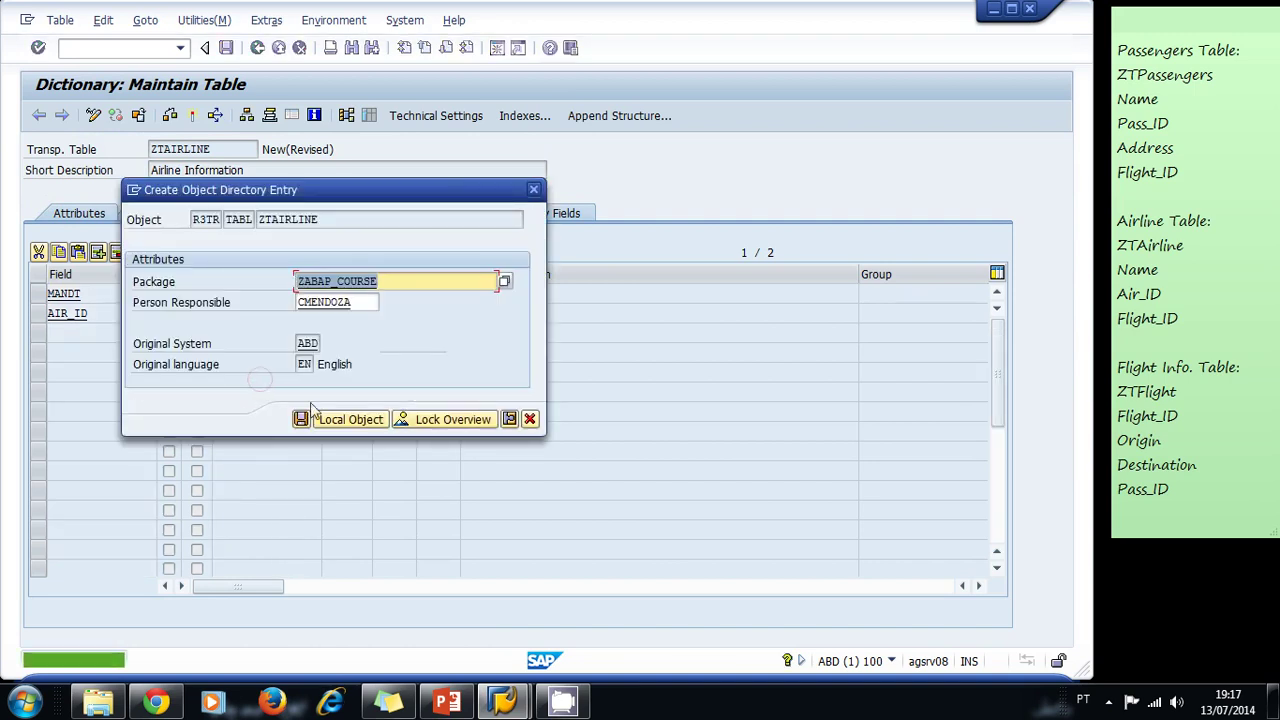
click(300, 419)
click(302, 319)
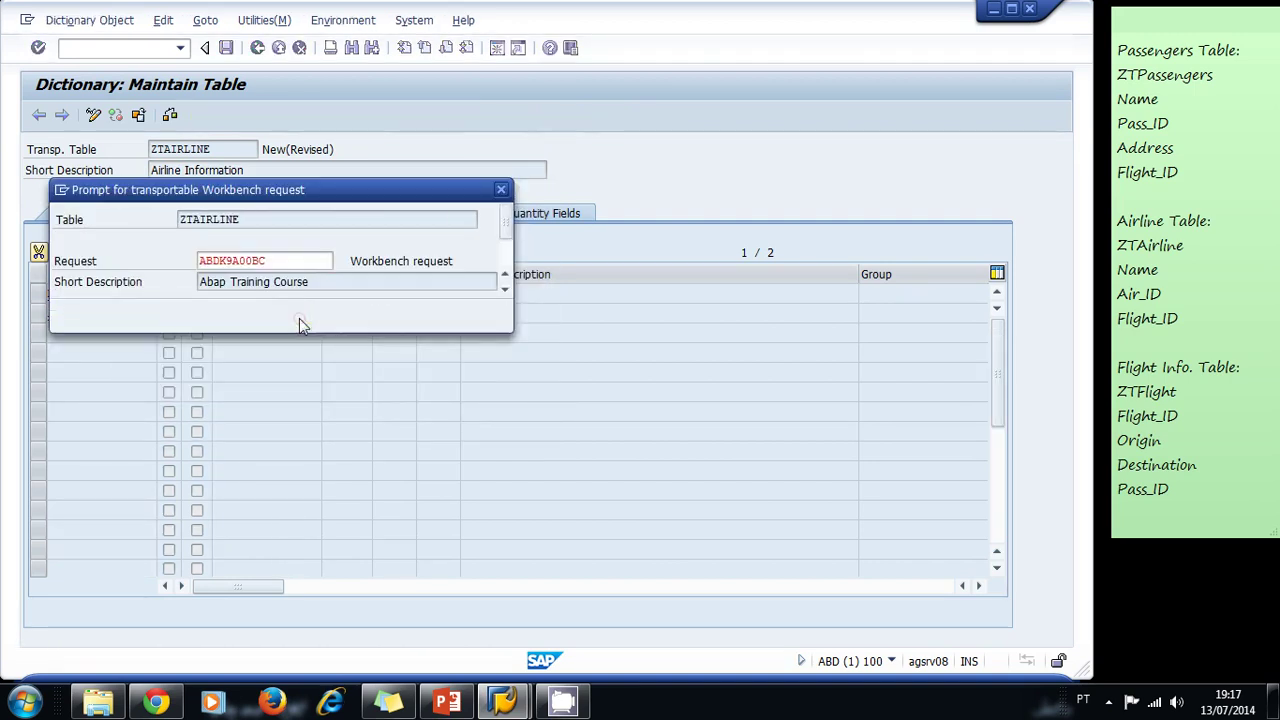
click(259, 403)
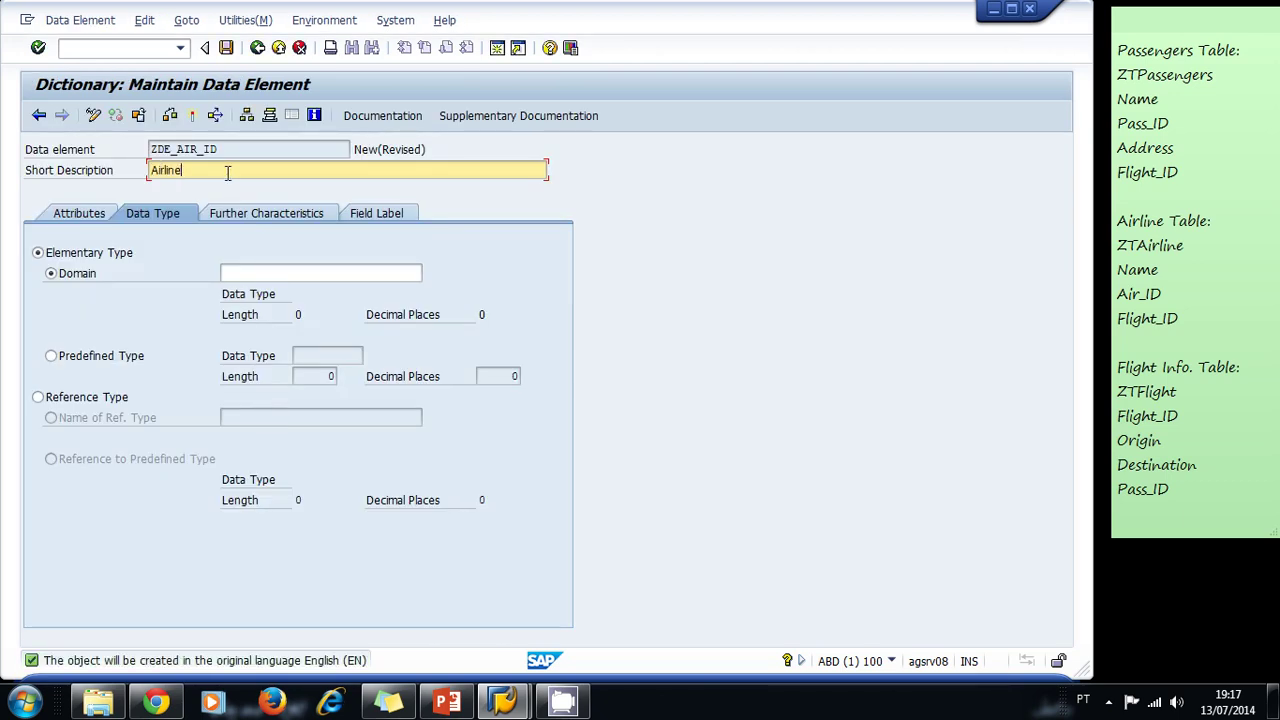
Describe data element ZDE_AIR_ID as Airline ID and give it the predefined type CHAR with length 3
click(108, 357)
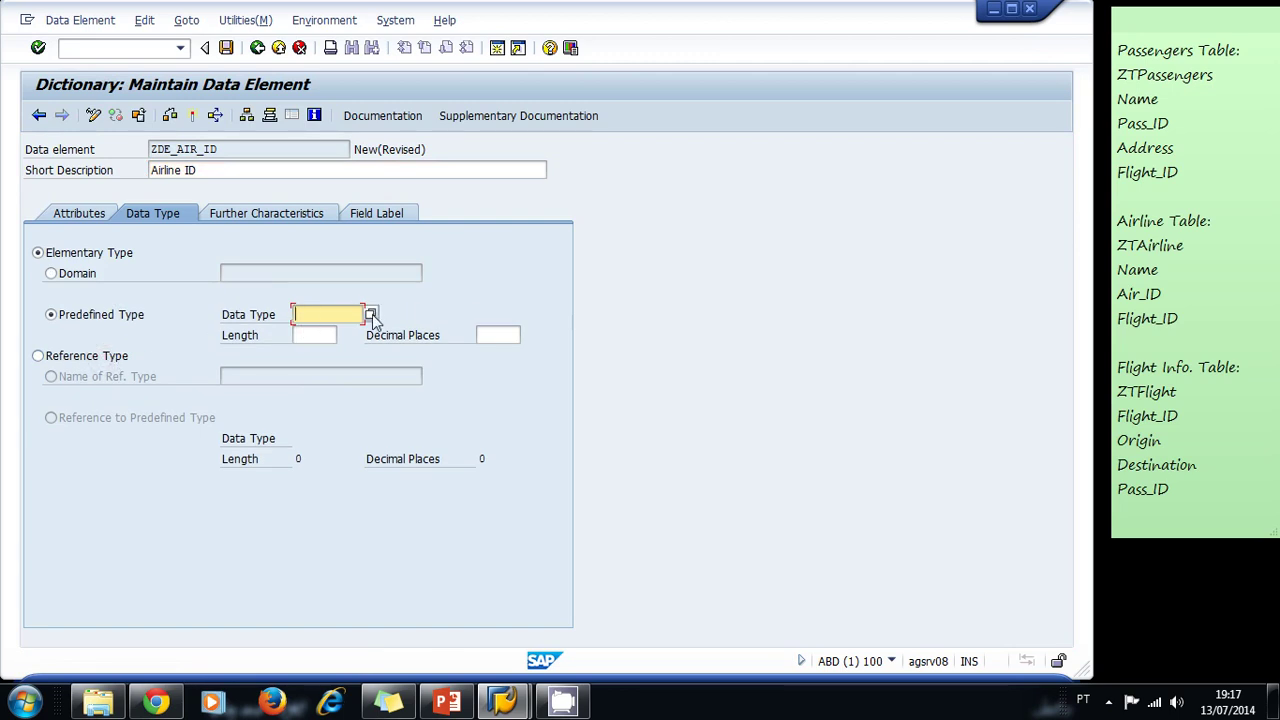
click(370, 315)
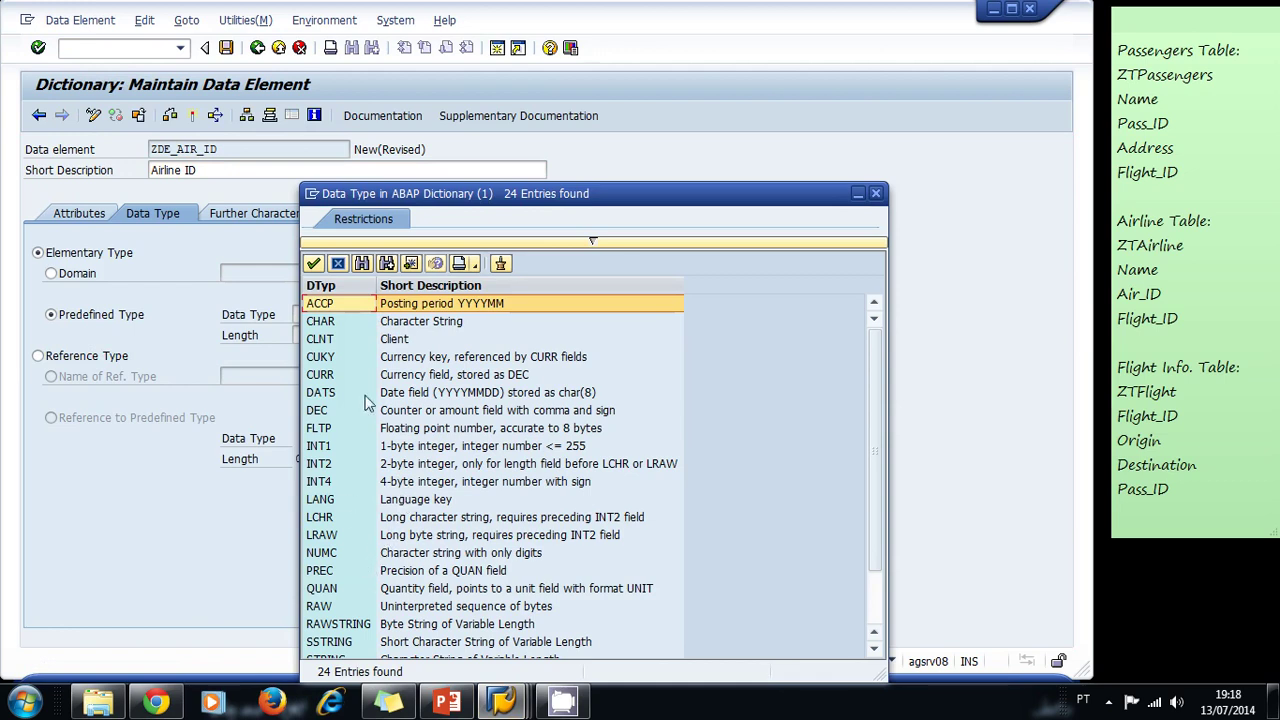
double_click(358, 322)
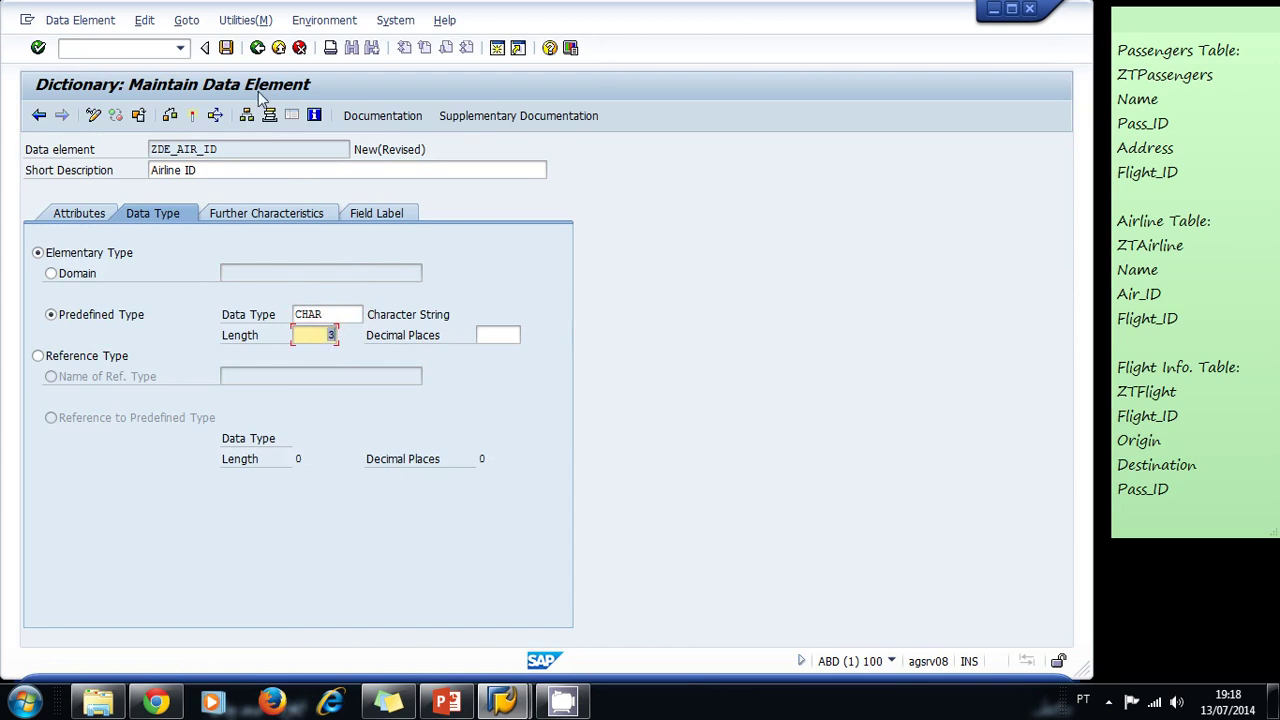
Set the data element's short field label to ID with length 10 and the medium label to Air ID with length 20
click(350, 213)
click(155, 274)
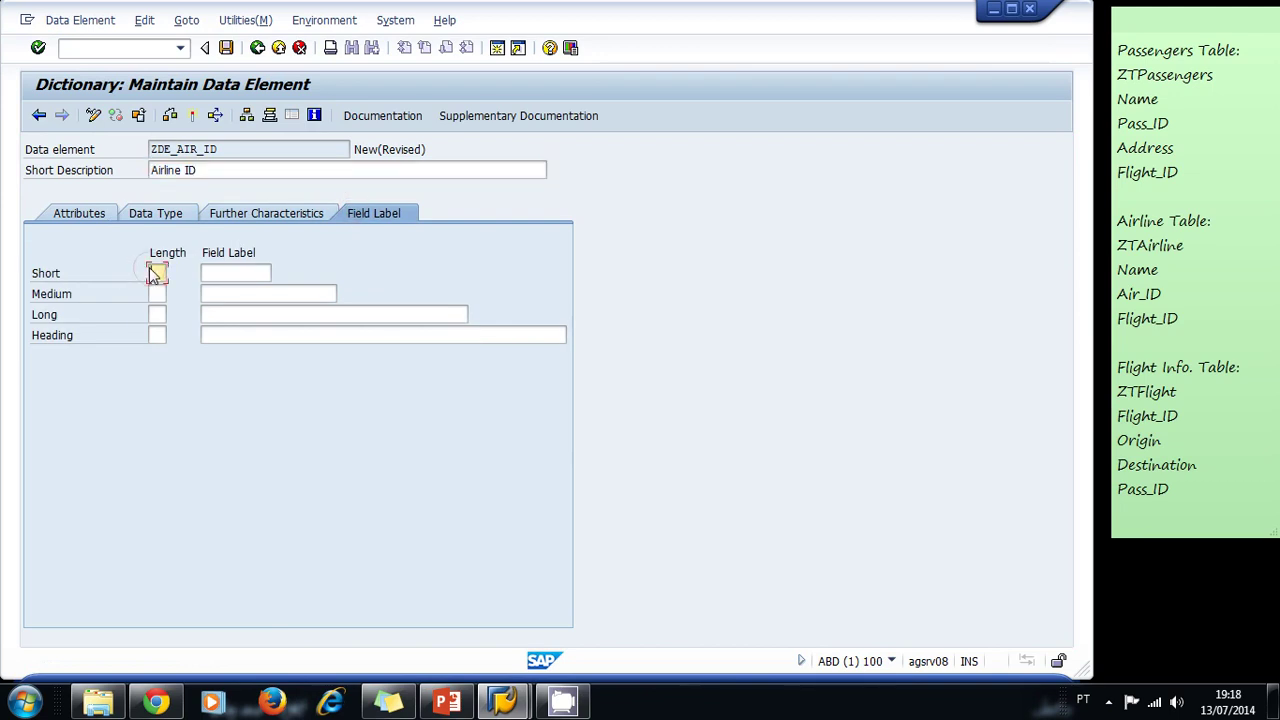
text(10)
key(Tab)
text(ID)
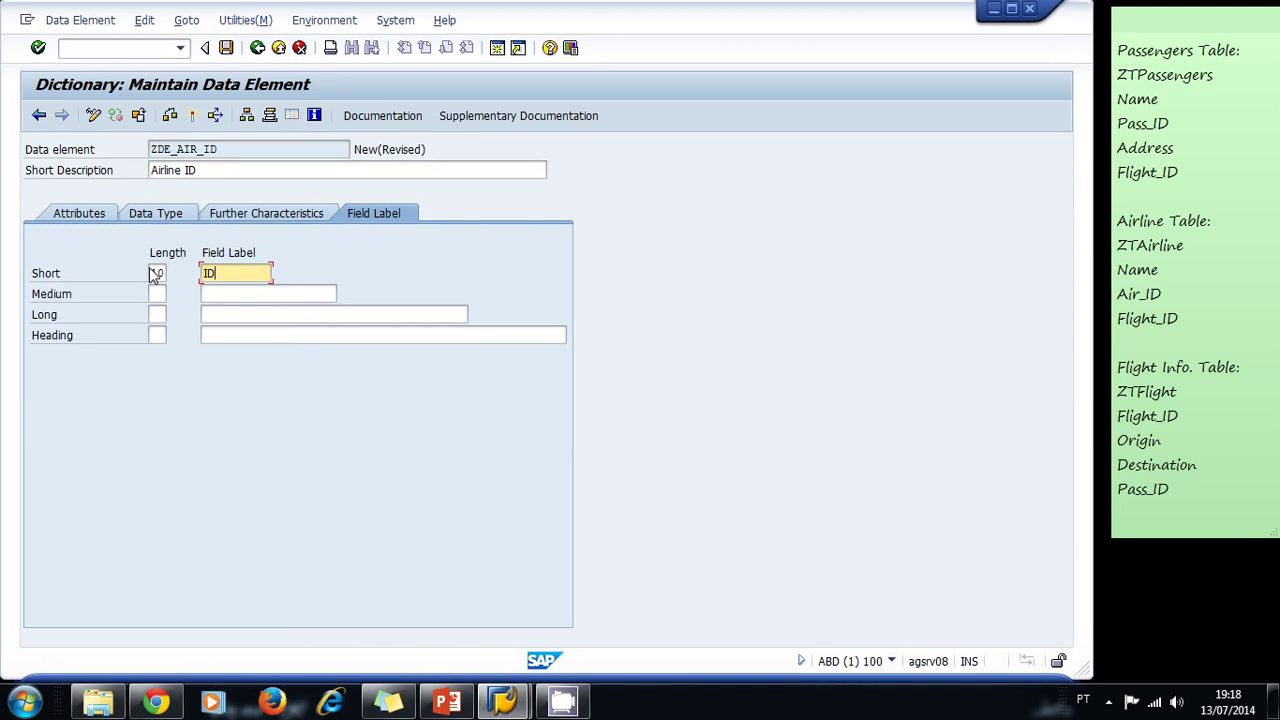
click(157, 294)
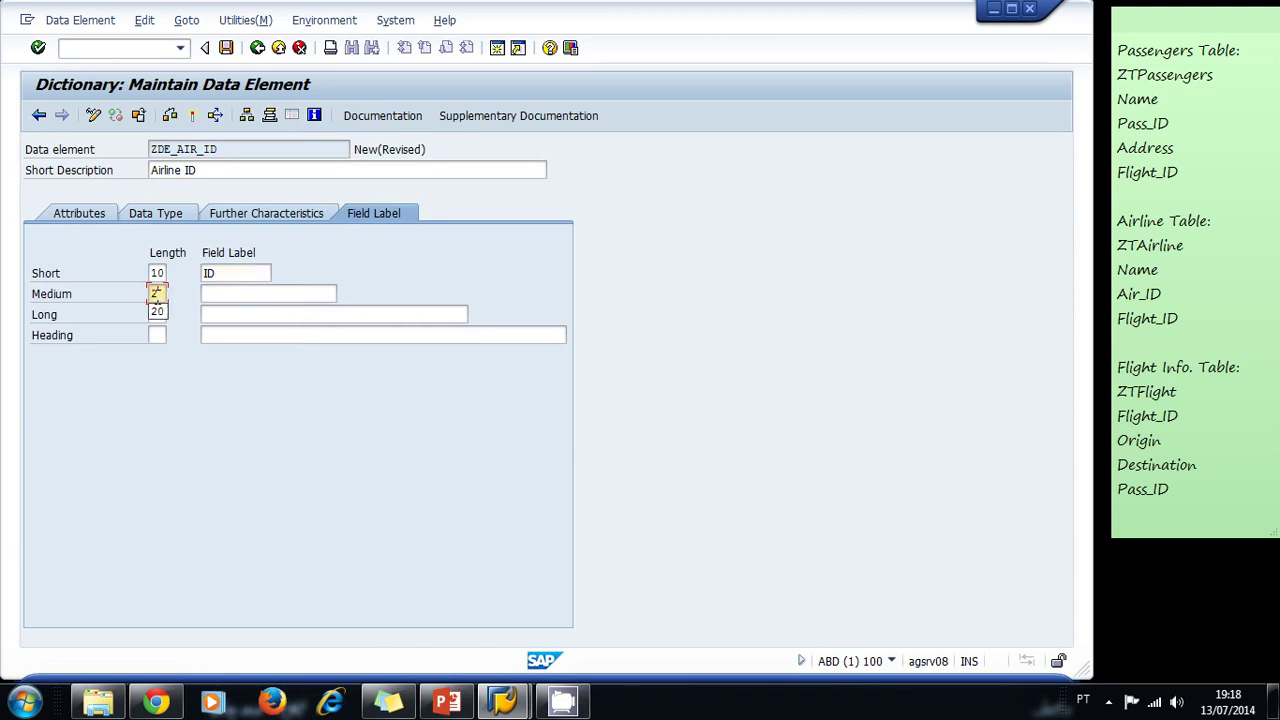
text(20)
key(Tab)
text(Air I)
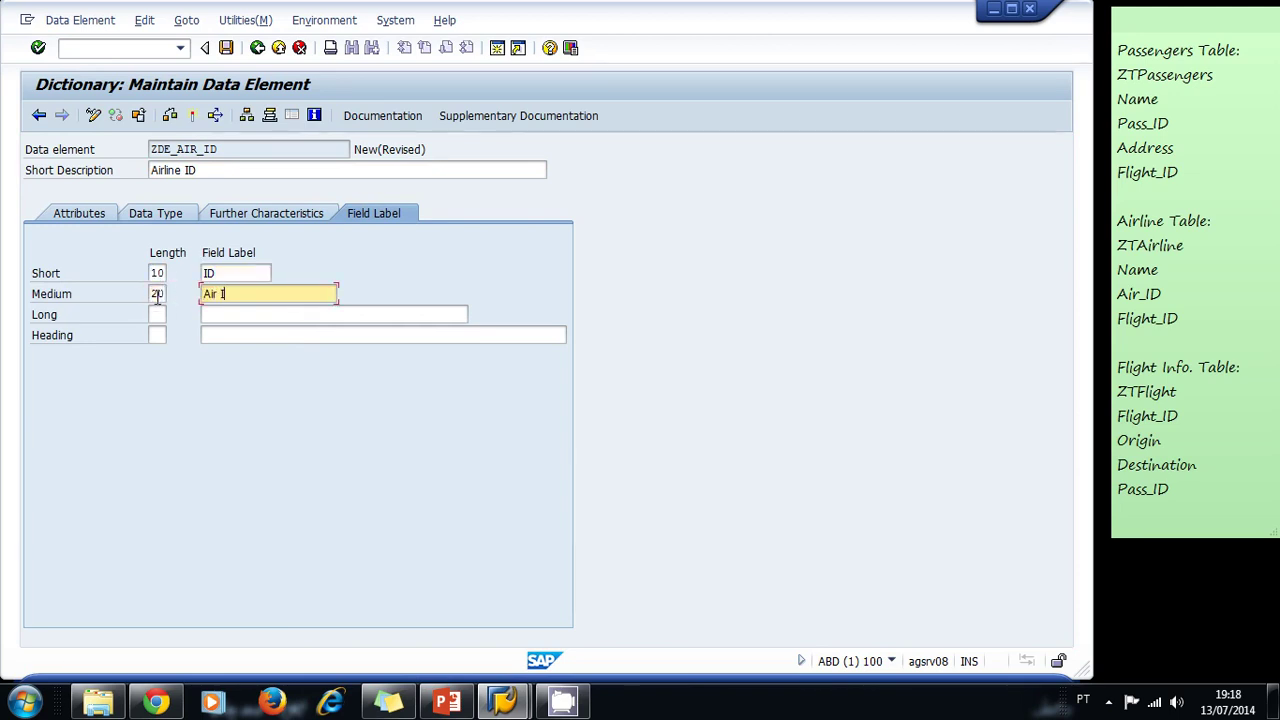
text(D)
Set the data element's long field label to Airline ID with length 30
key(Tab)
text(30)
key(Tab)
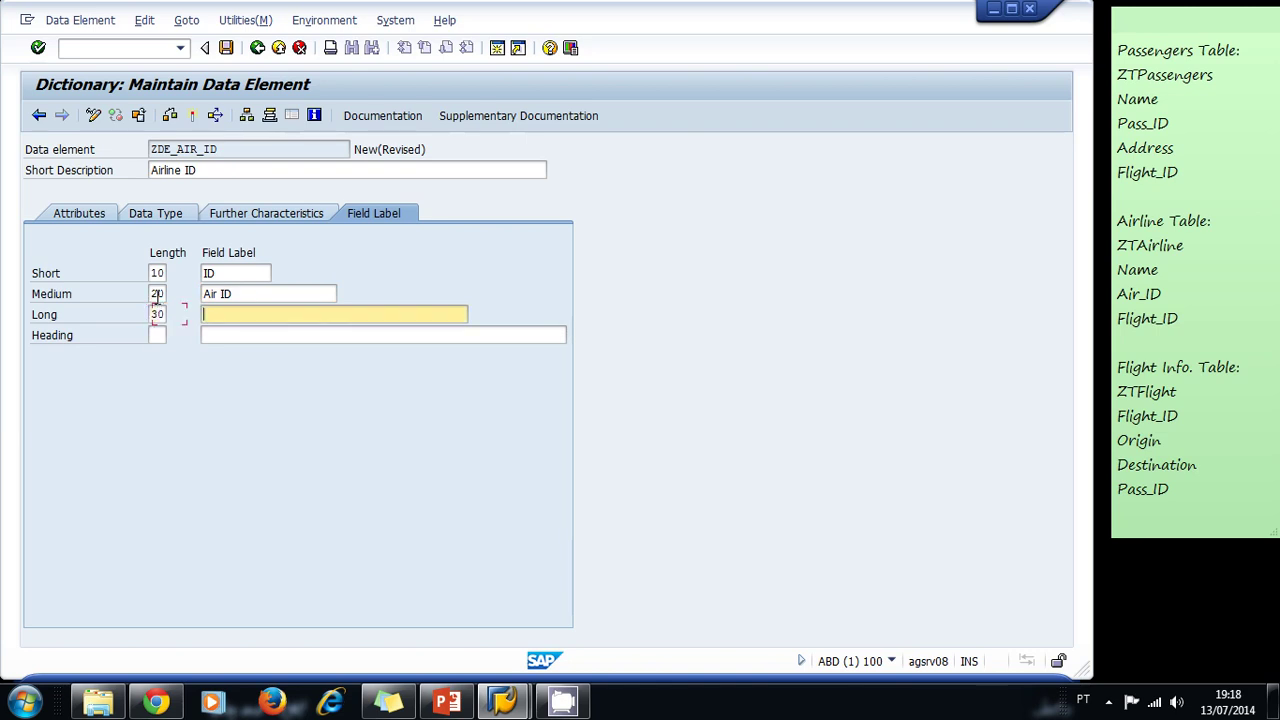
text(Airline IU)
key(BackSpace)
text(IUD)
key(BackSpace)
key(BackSpace)
text(D)
Check data element ZDE_AIR_ID and save it under the Abap Training Course workbench request
click(170, 115)
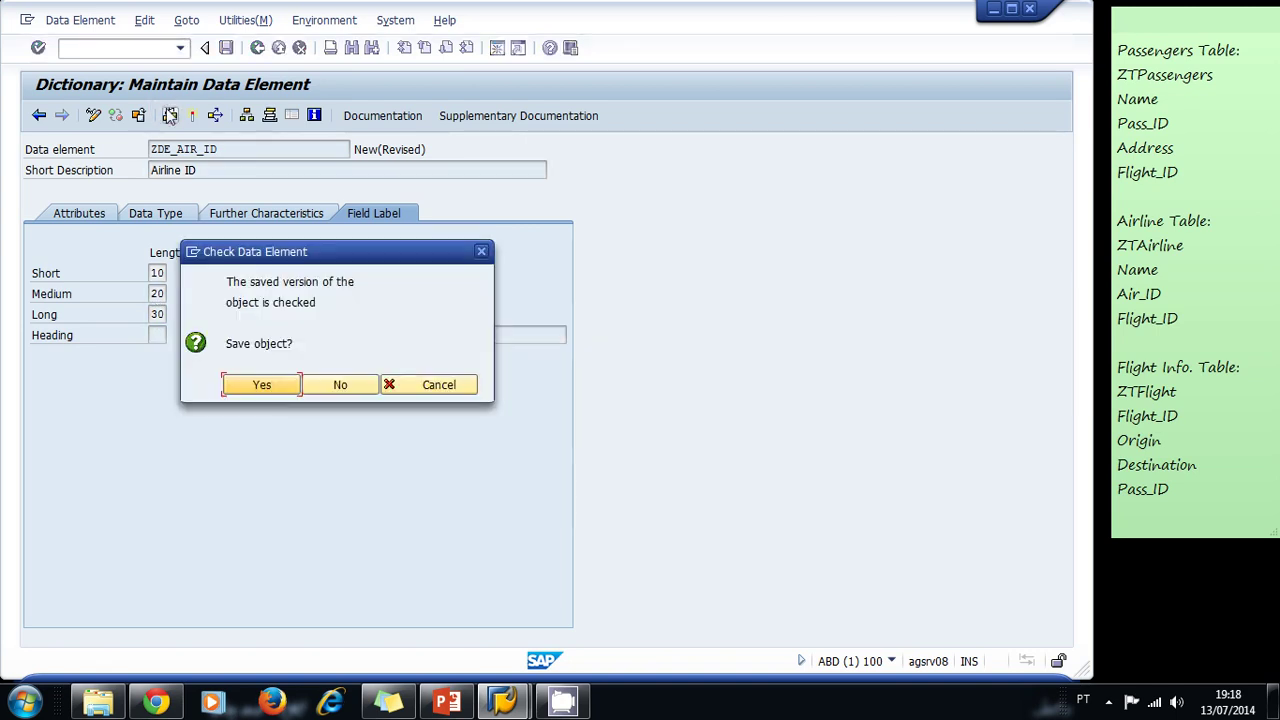
click(268, 388)
click(307, 420)
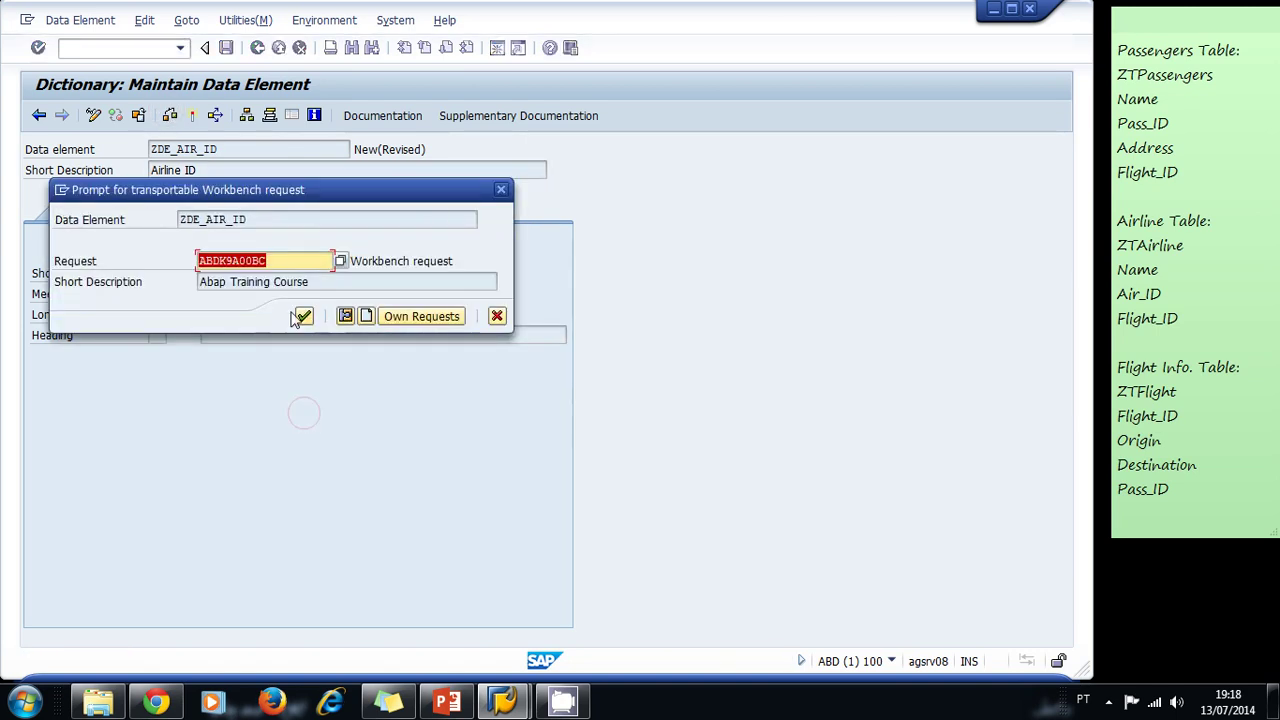
click(303, 311)
Activate data element ZDE_AIR_ID and return to table ZTAIRLINE
click(192, 115)
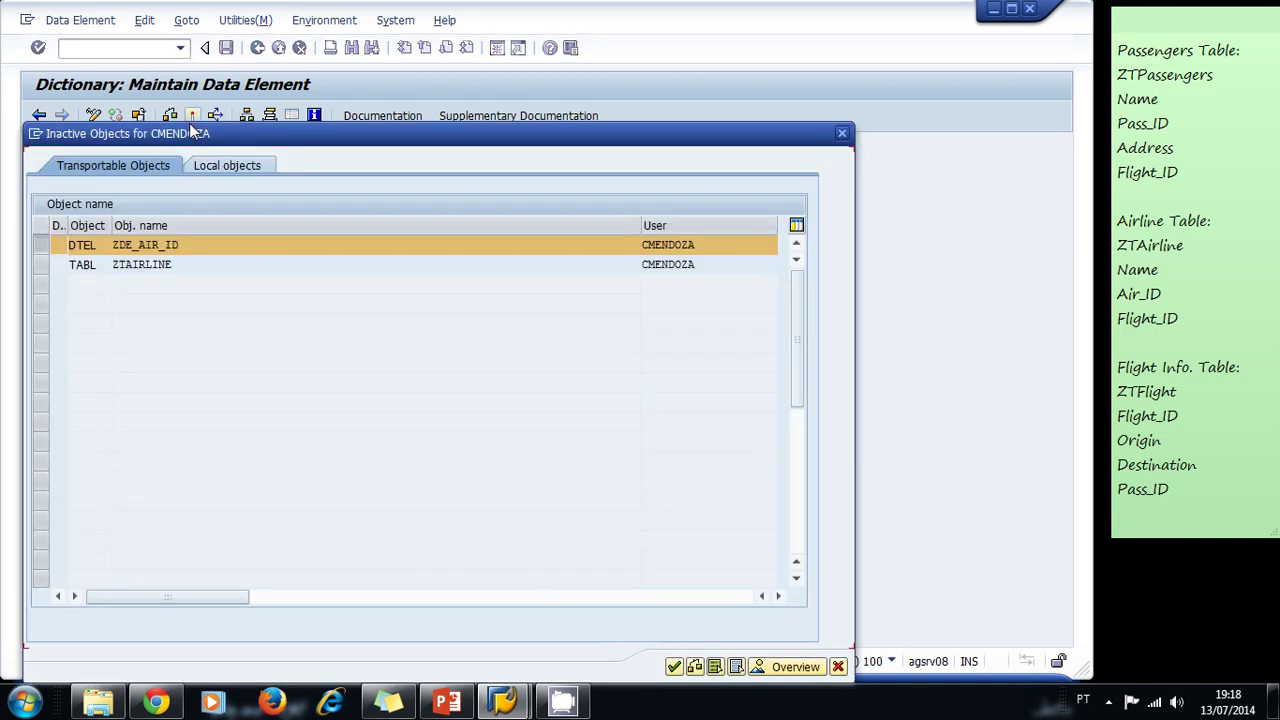
key(Return)
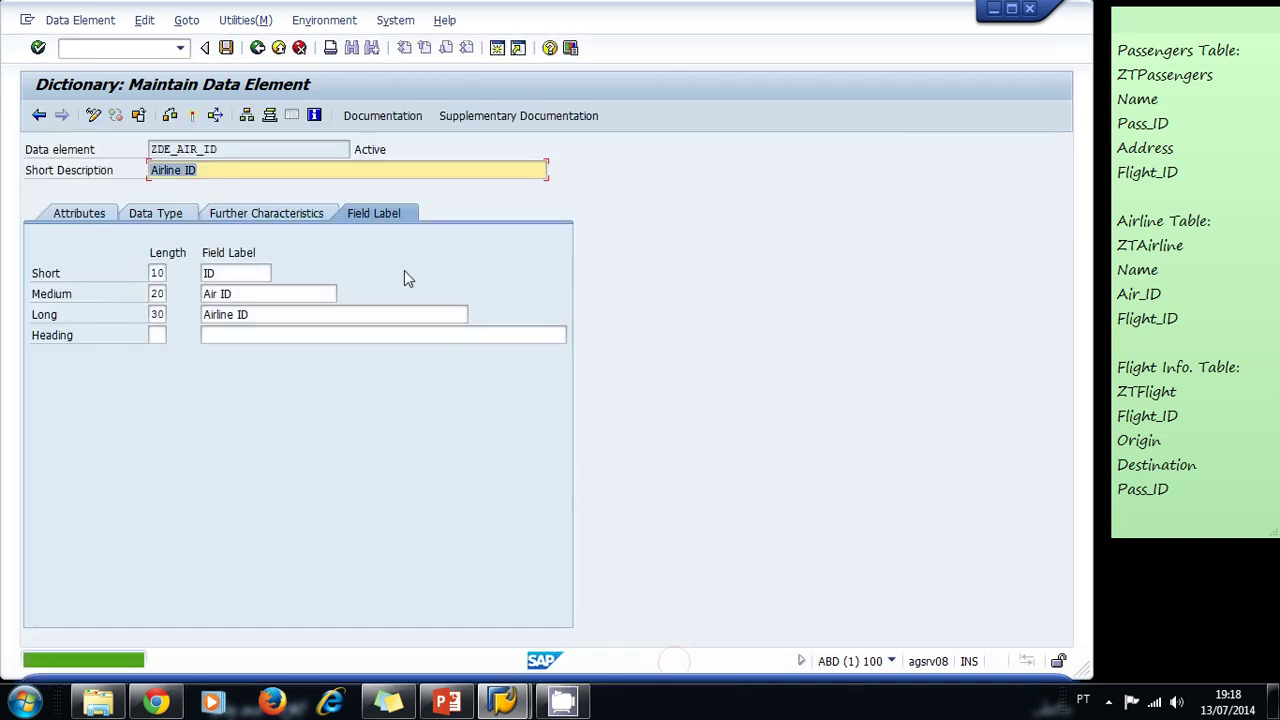
click(257, 48)
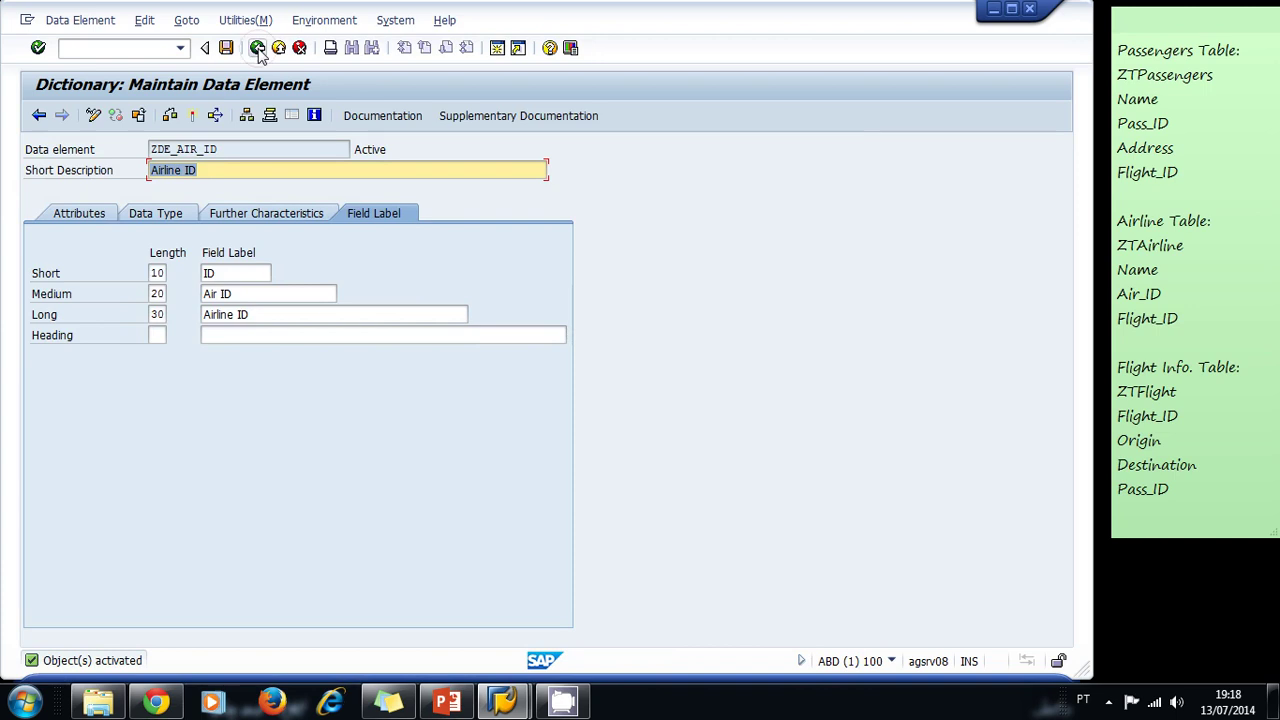
Add the non-key field Name to ZTAIRLINE with data element char100
click(112, 330)
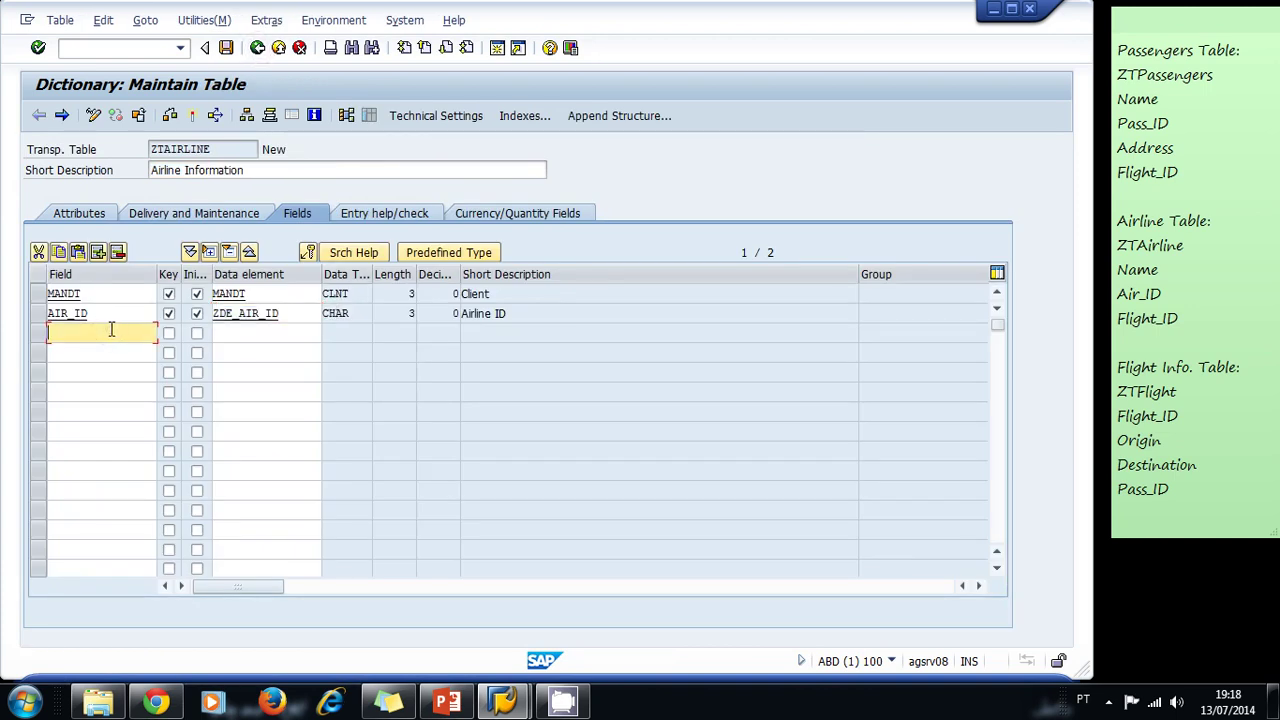
text(Name)
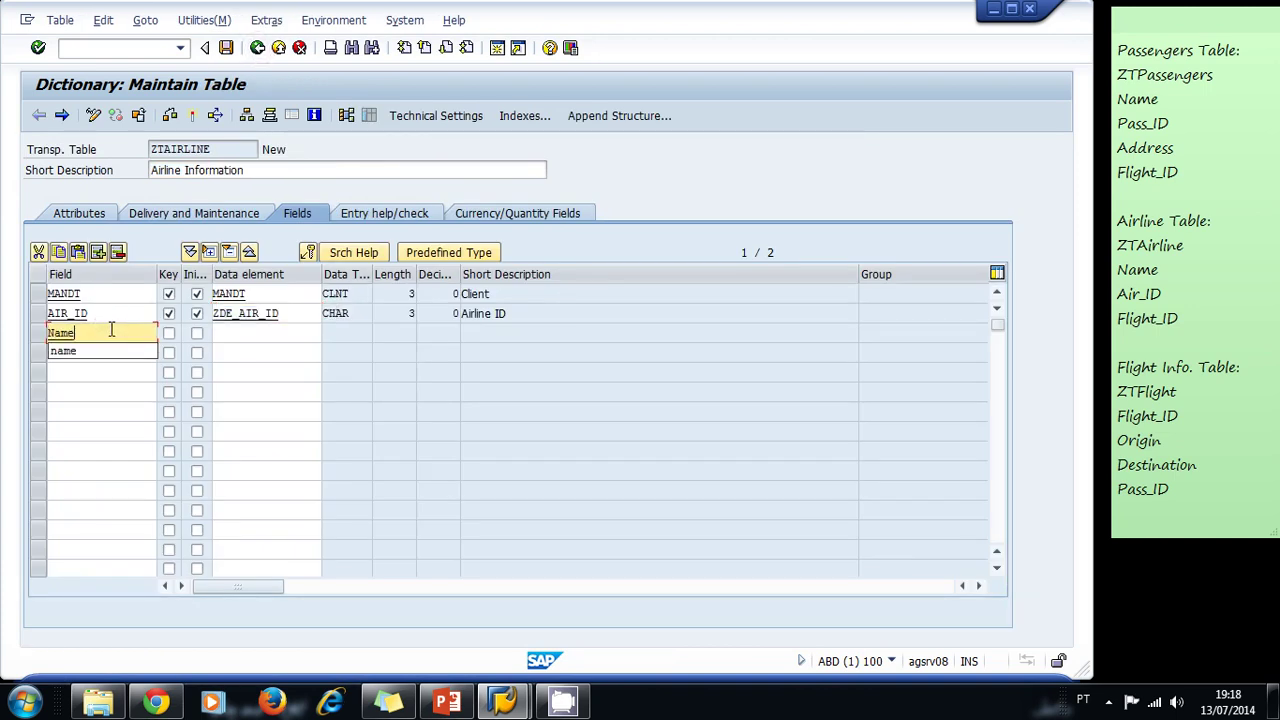
key(Tab)
key(Tab)
key(Tab)
text(c)
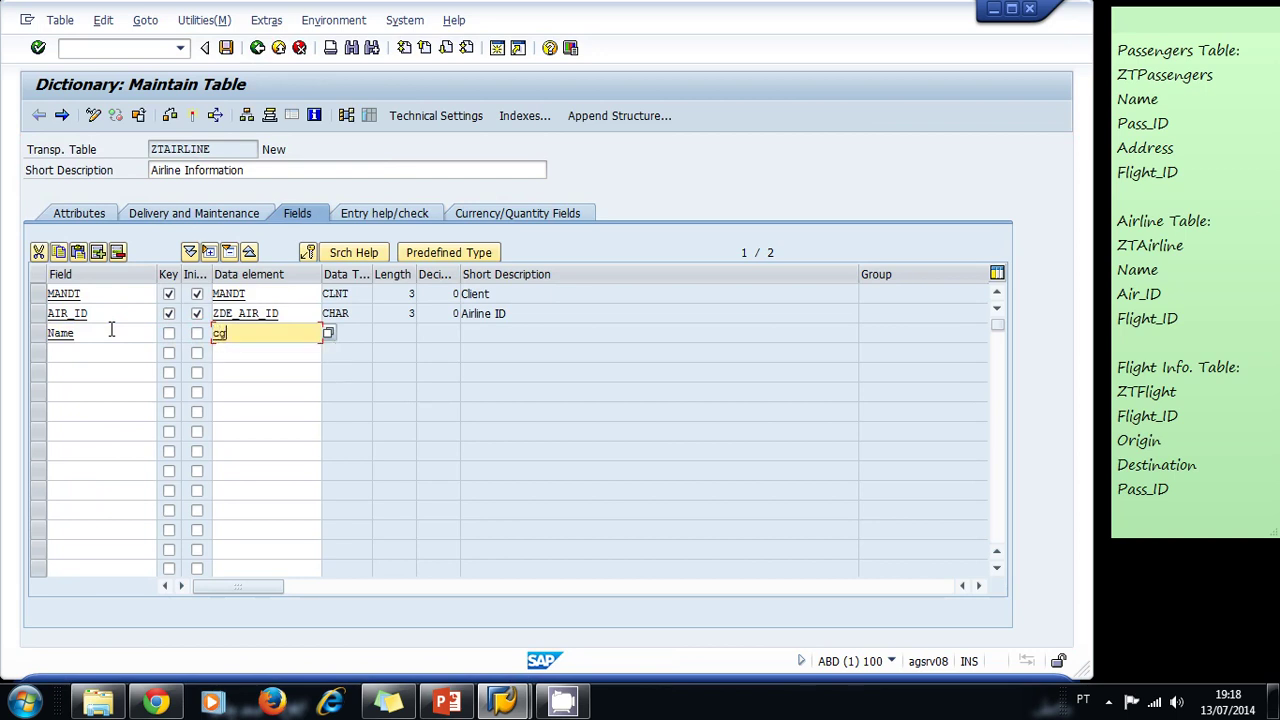
text(har100)
key(Return)
Add the non-key field flight_id to ZTAIRLINE with data element zde_flight_id
click(124, 355)
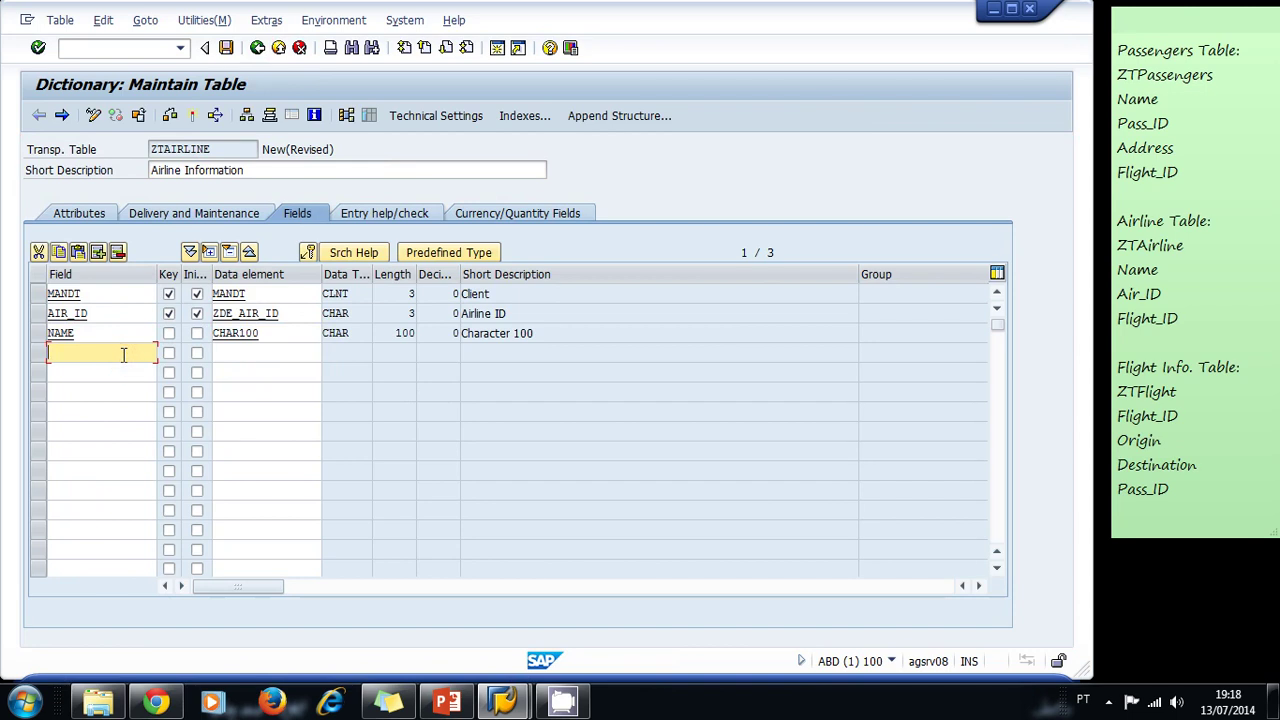
text(fl)
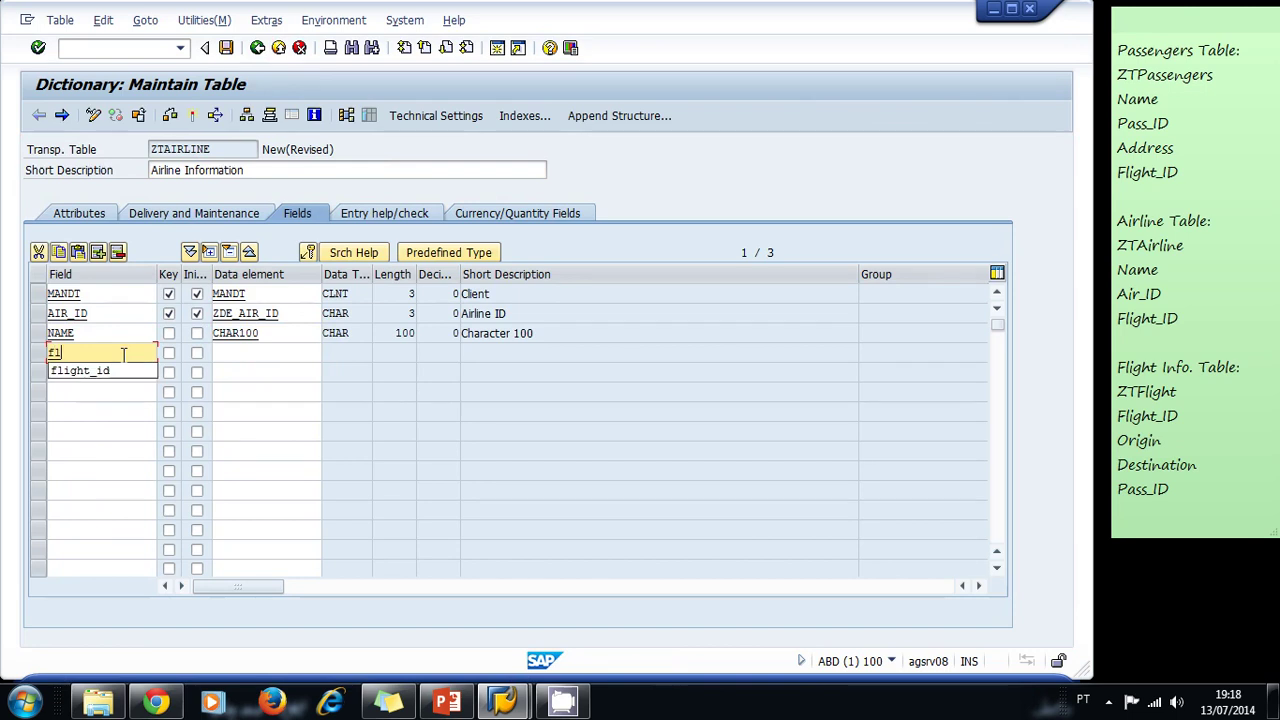
text(ight_id)
key(Tab)
key(Tab)
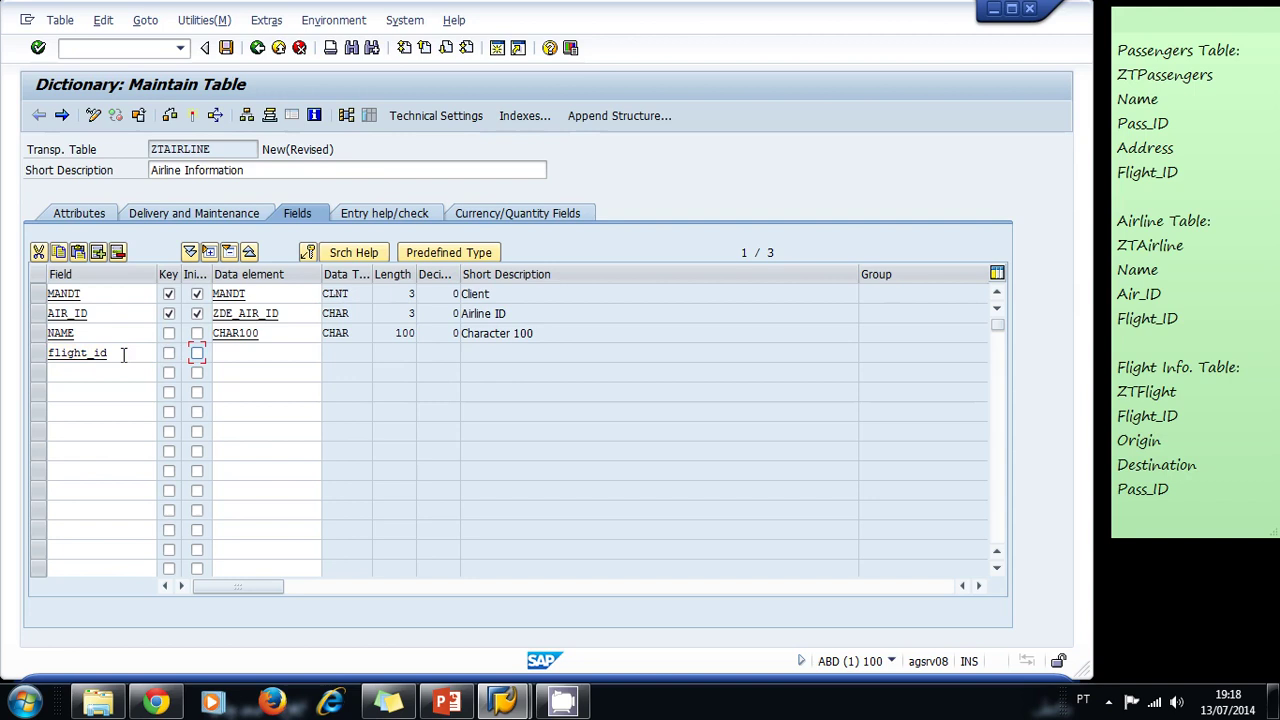
key(Tab)
text(z)
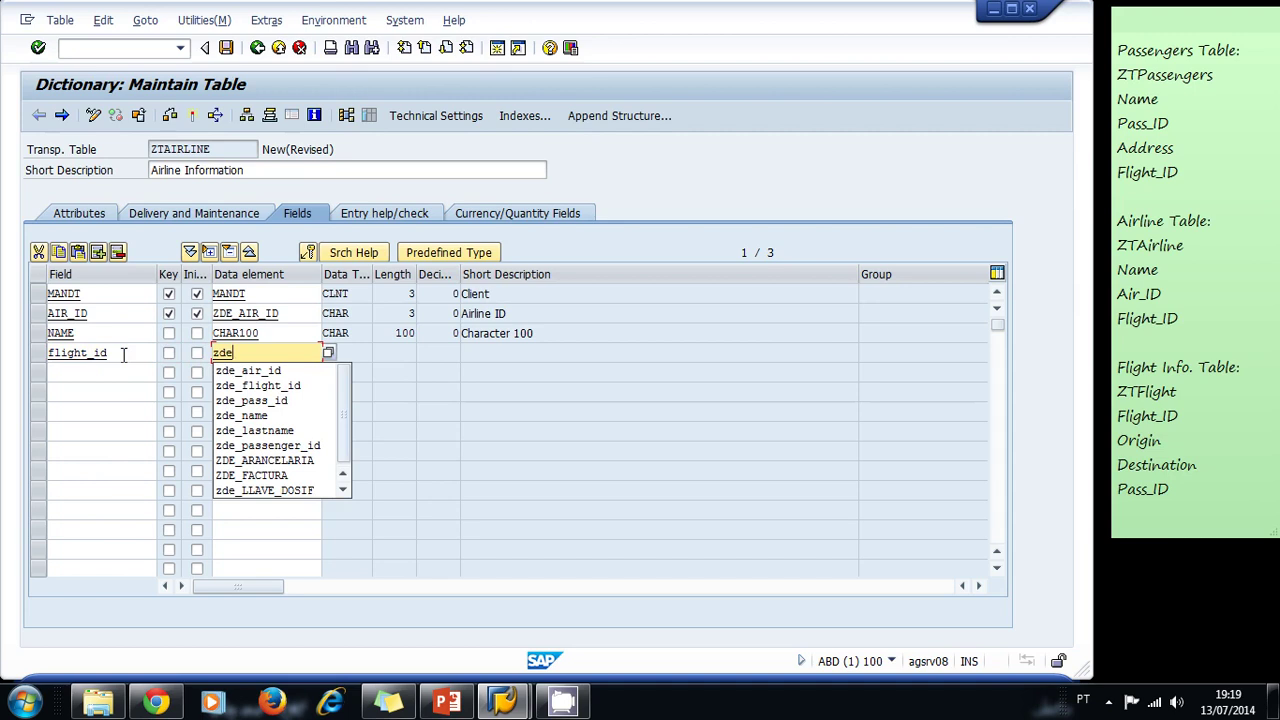
key(Down)
key(Down)
key(Return)
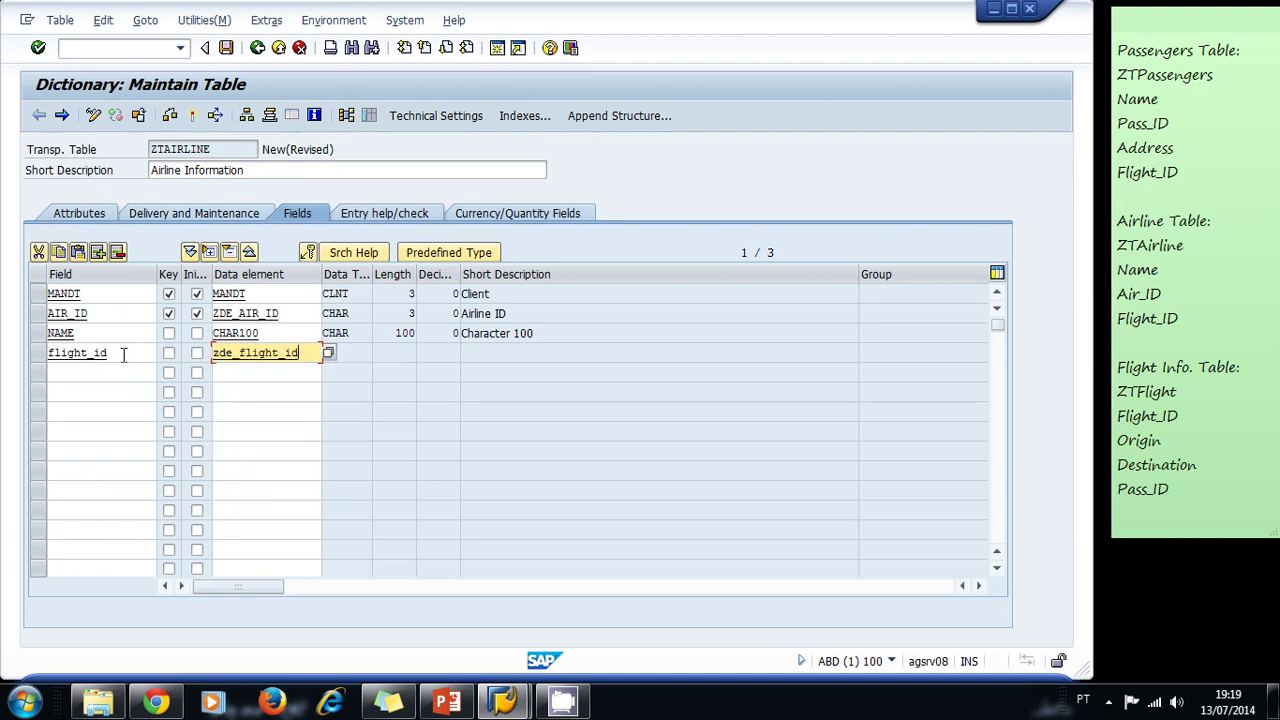
key(Return)
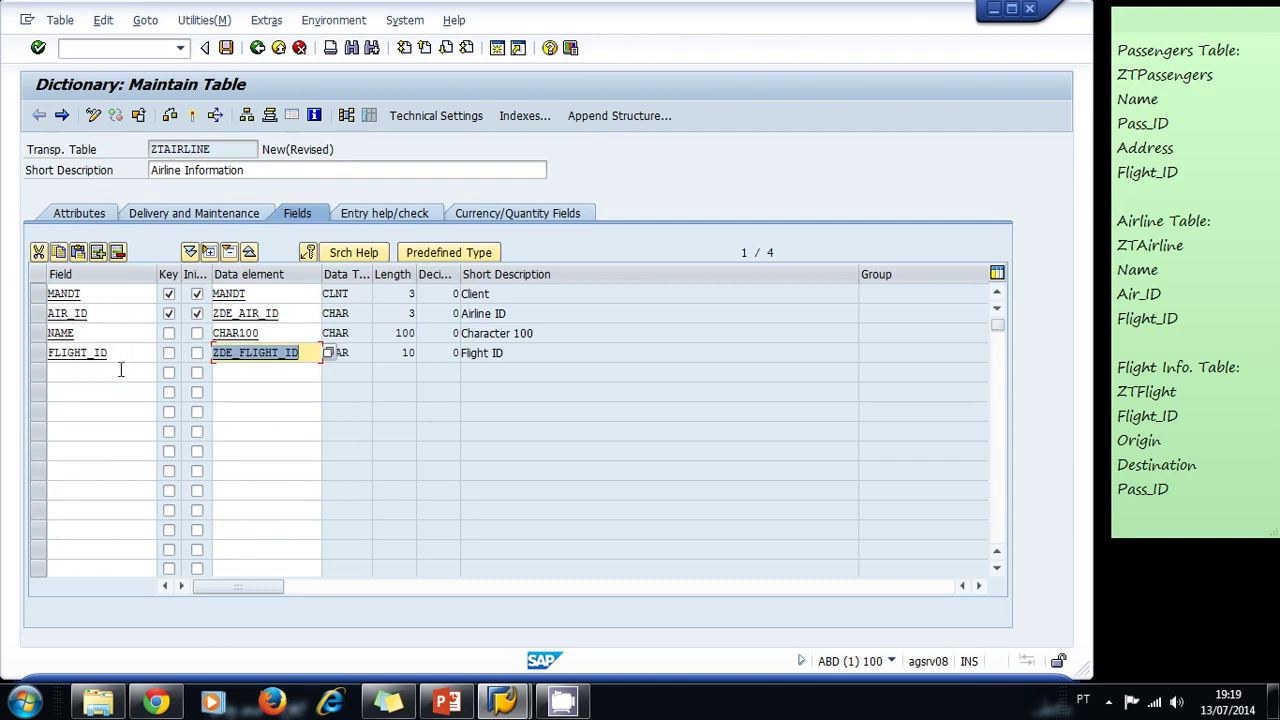
Save ZTAIRLINE, set its technical settings to data class APPL0 and size category 0, save them and return to the table
click(121, 370)
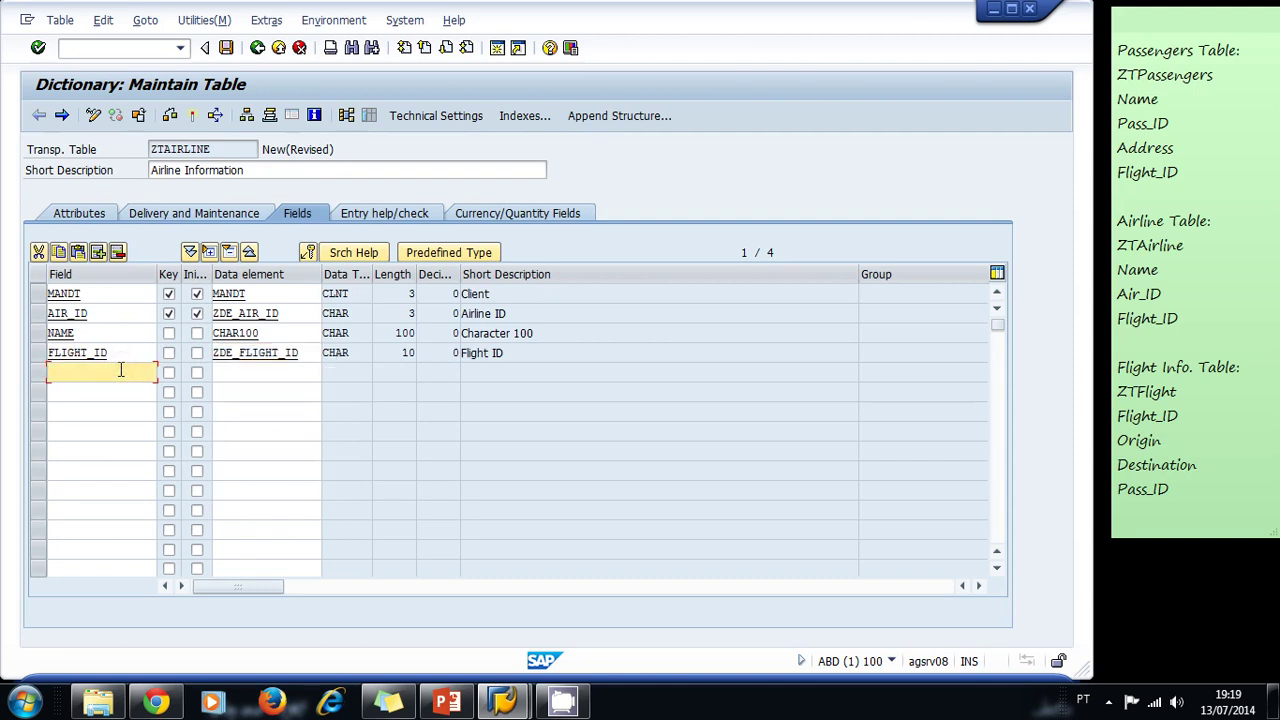
click(447, 117)
click(265, 386)
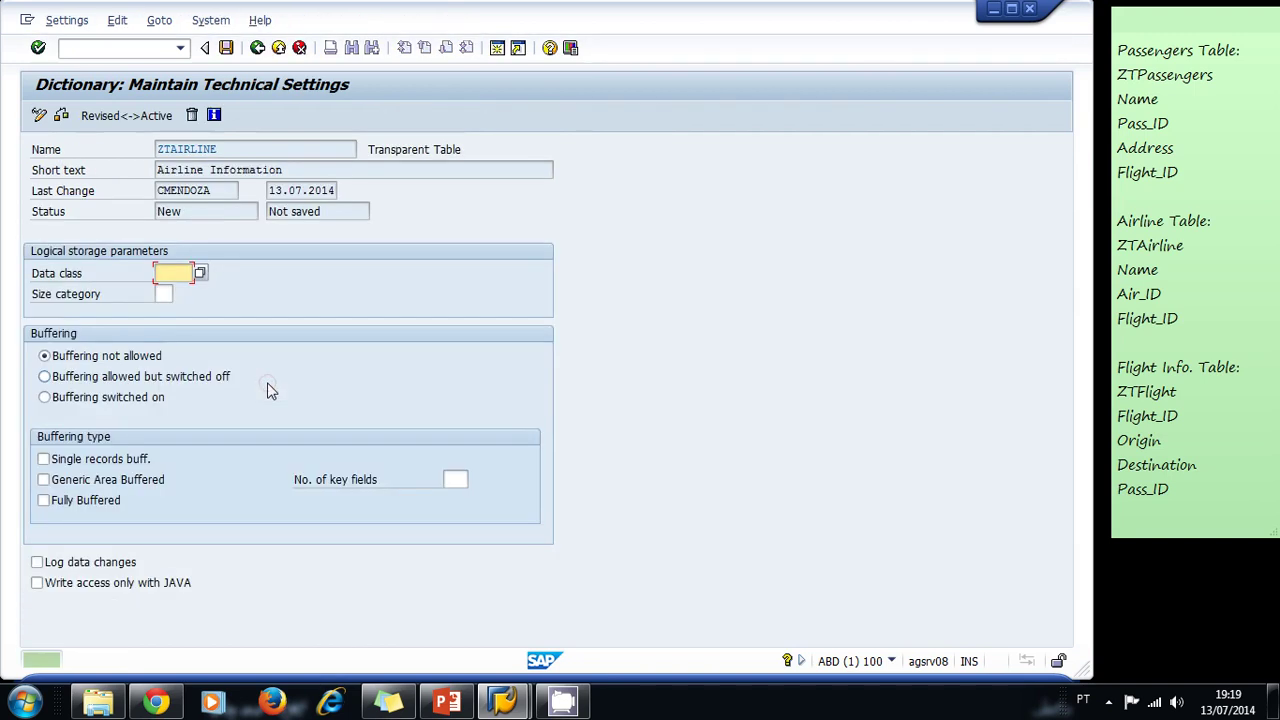
click(200, 275)
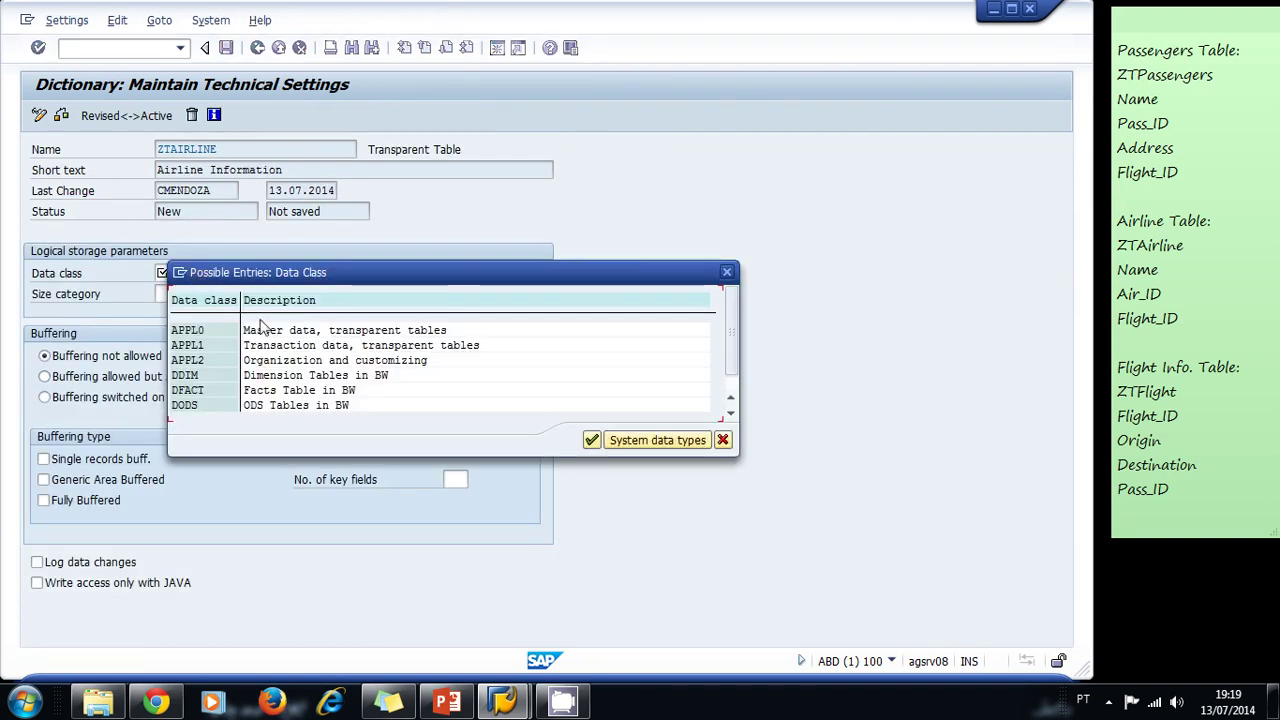
double_click(198, 331)
click(182, 295)
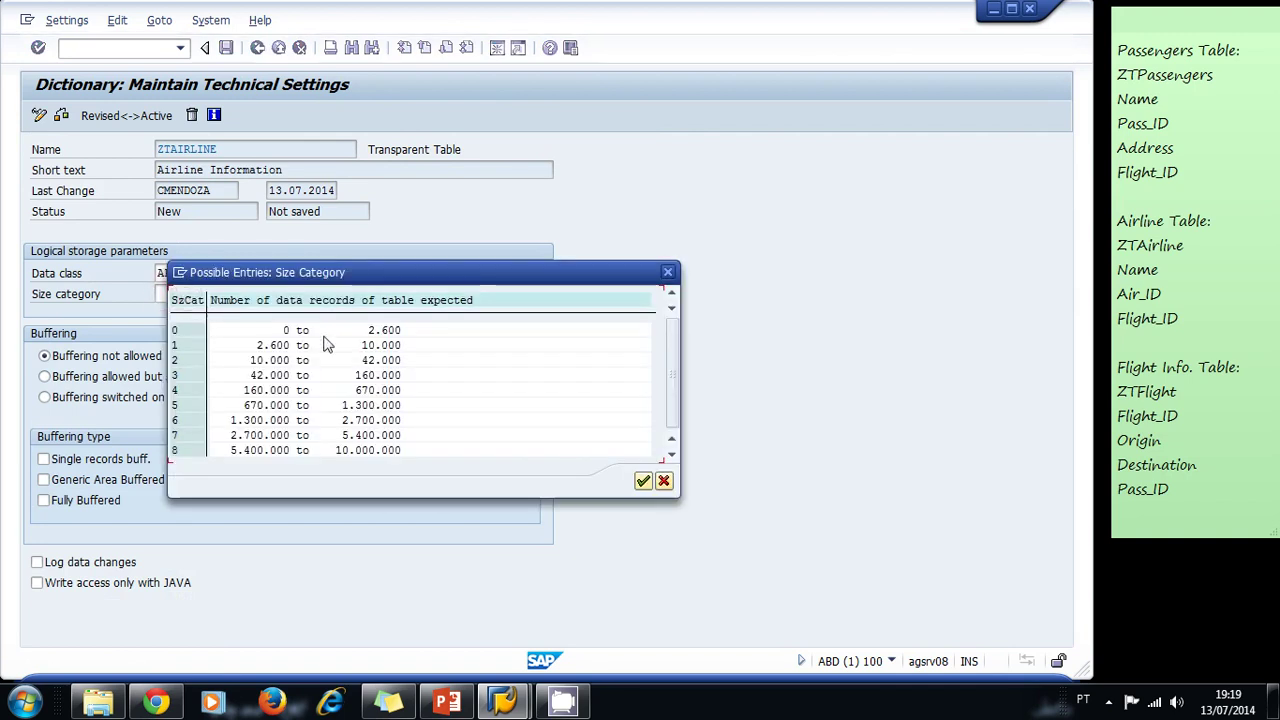
double_click(370, 333)
click(226, 48)
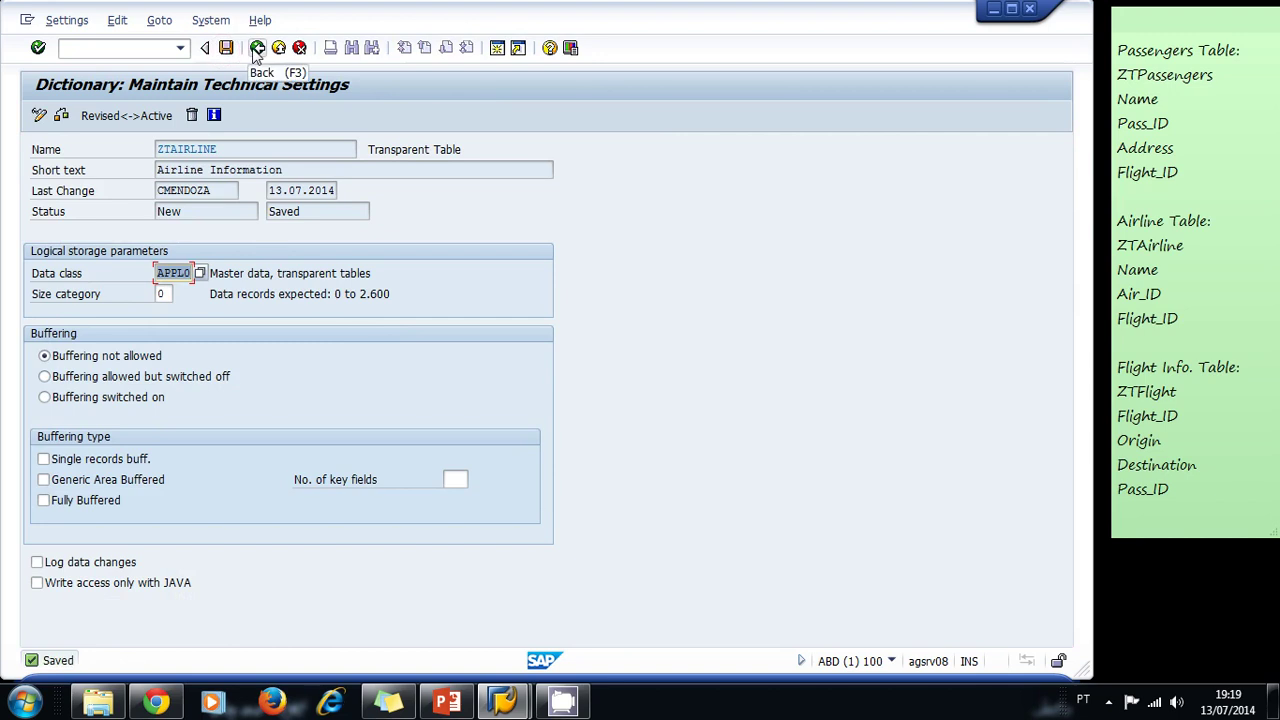
click(257, 48)
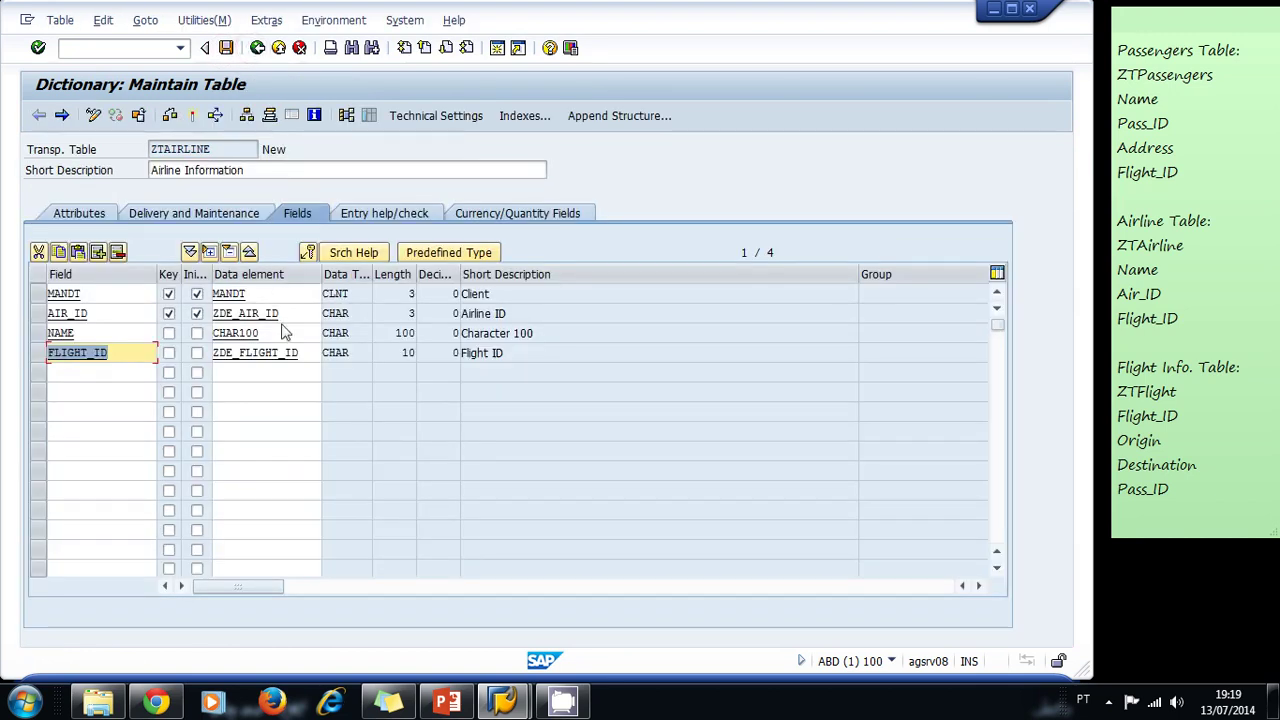
Activate table ZTAIRLINE, display its activation log and return to the ABAP Dictionary initial screen
click(170, 115)
click(267, 366)
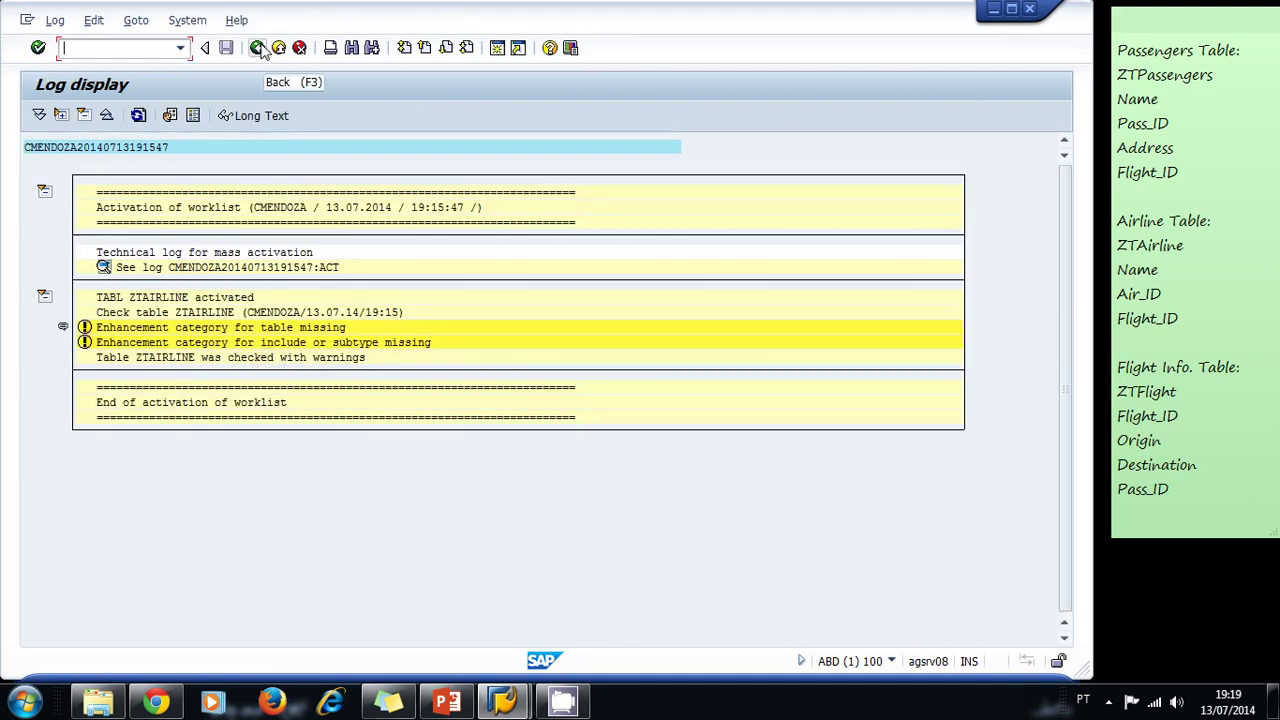
click(257, 48)
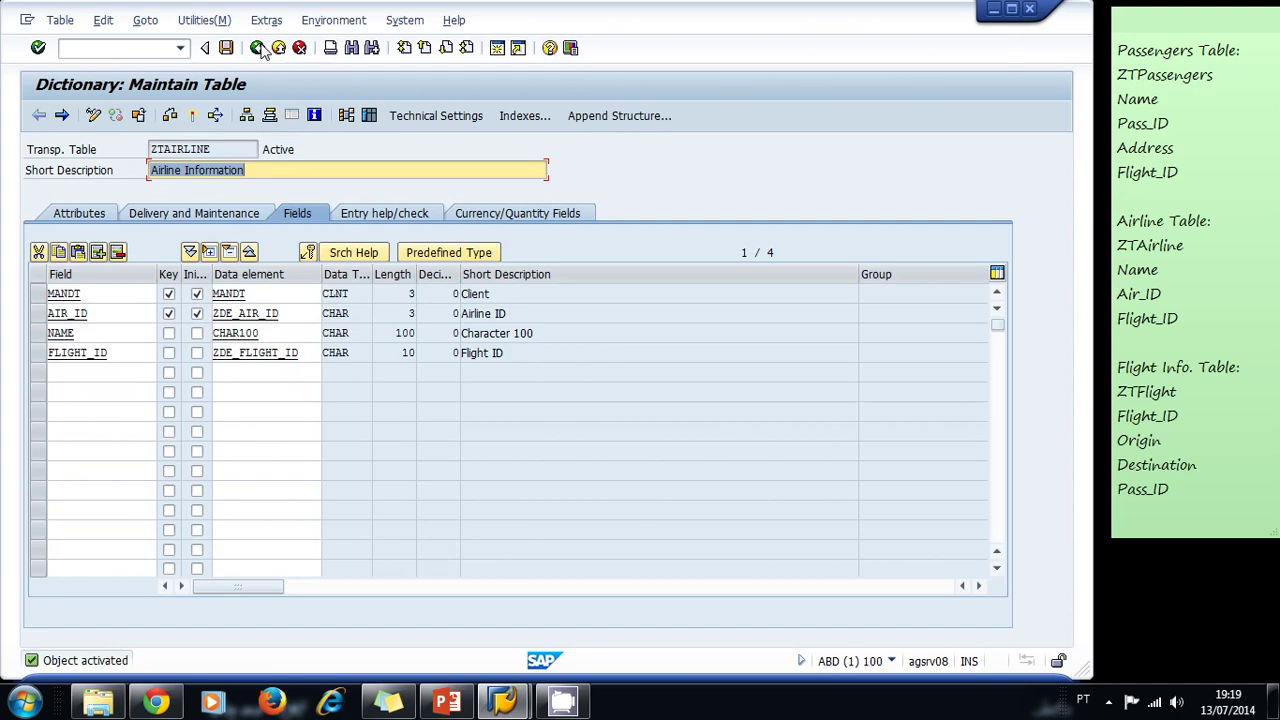
click(257, 48)
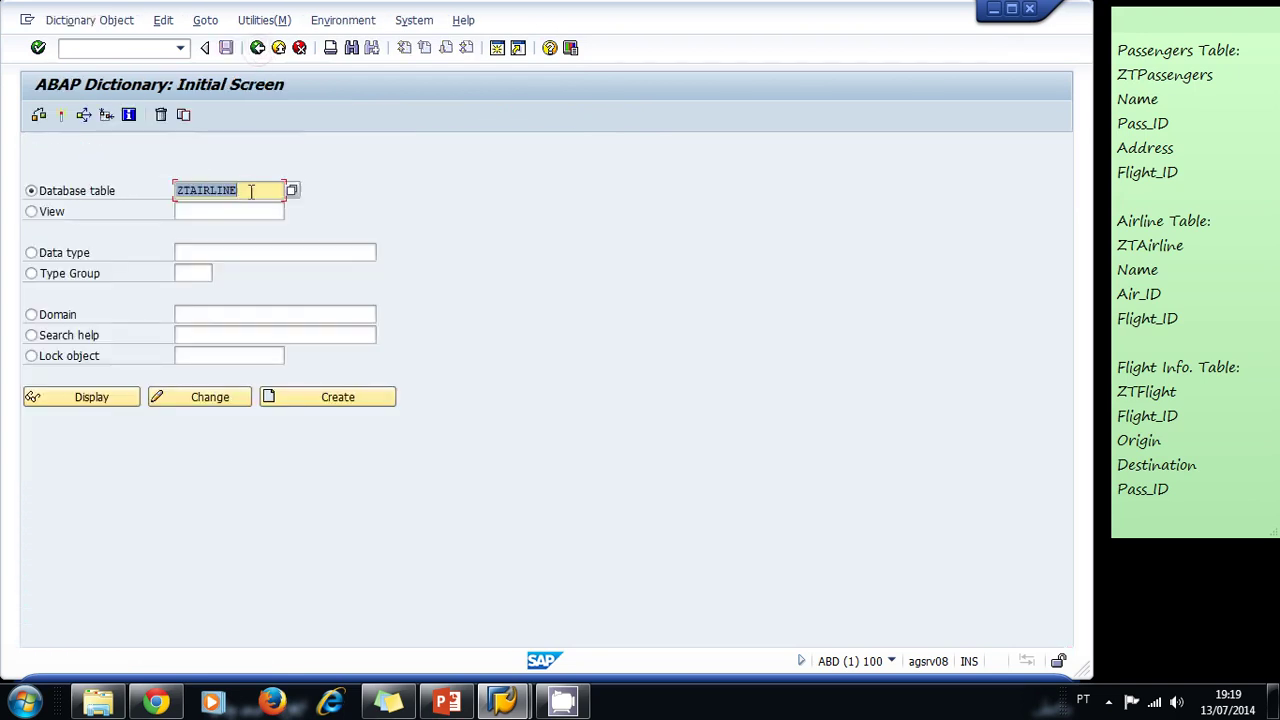
Start creating a new database table named ZTFLIGHT
click(254, 190)
key(BackSpace)
key(BackSpace)
key(BackSpace)
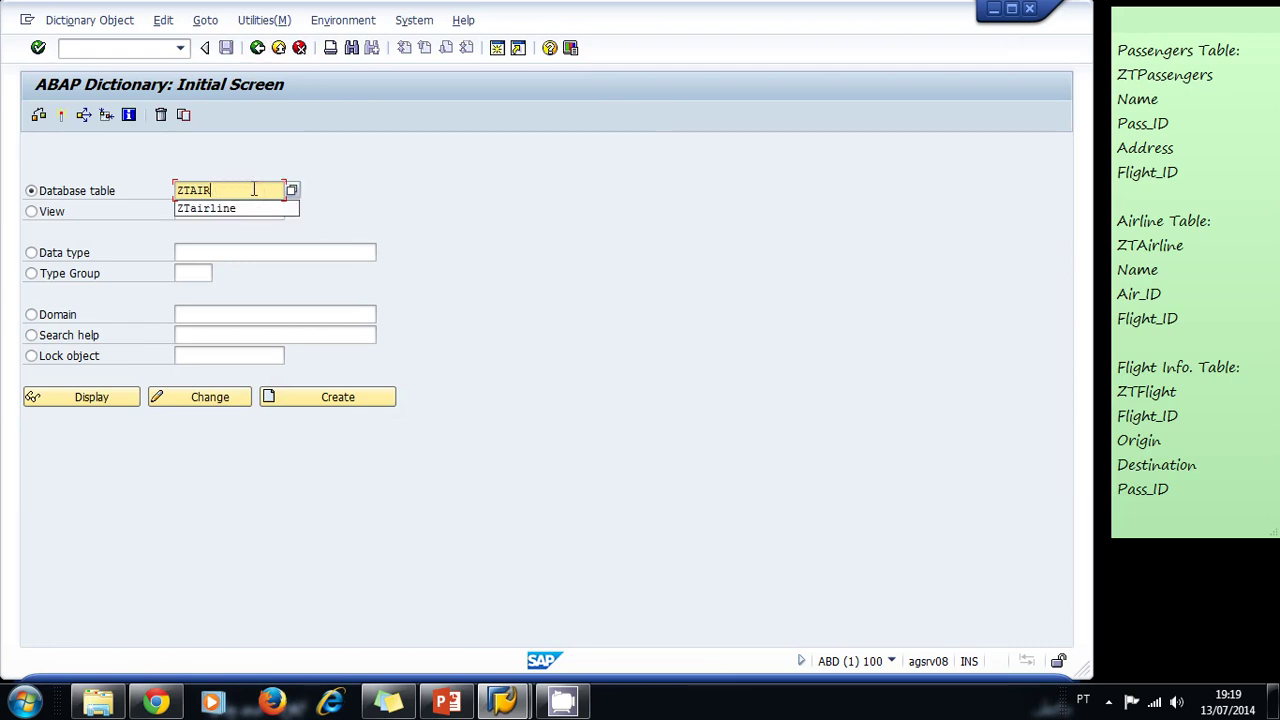
key(BackSpace)
key(BackSpace)
key(BackSpace)
text(FLIGHT)
key(Return)
click(318, 403)
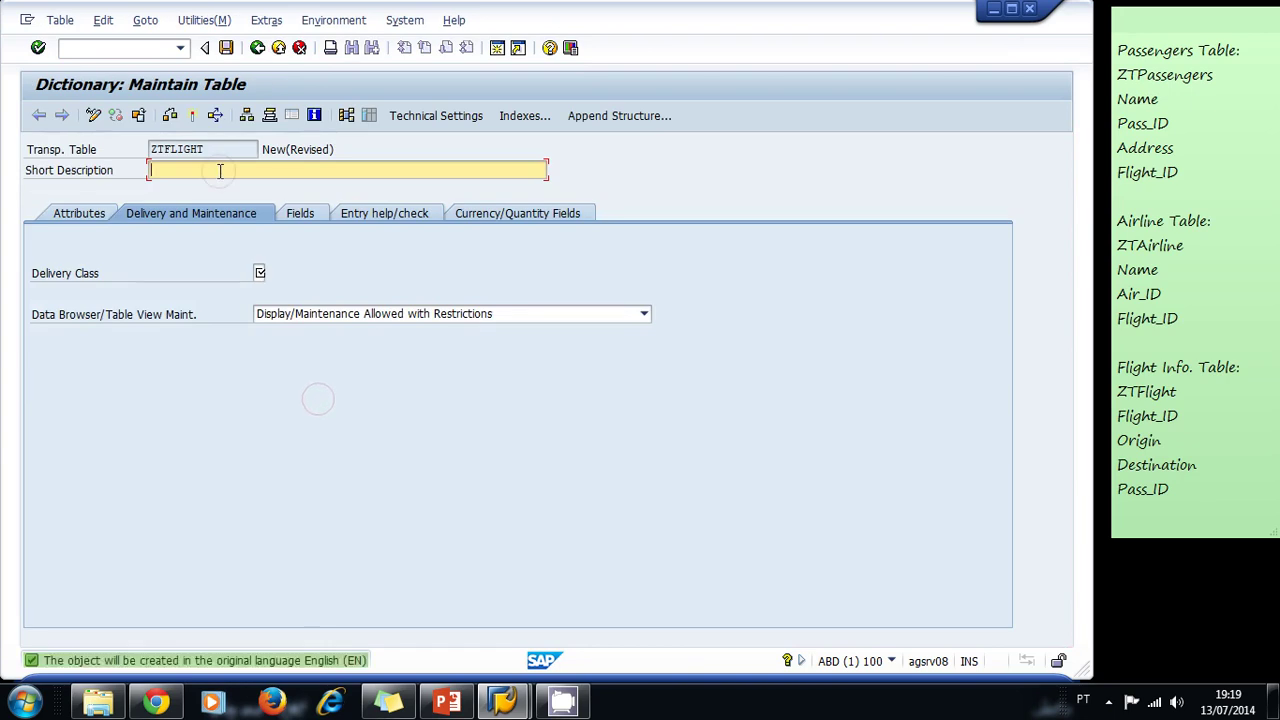
Give ZTFLIGHT the short description Flight Information and delivery class A
text(Flight Information)
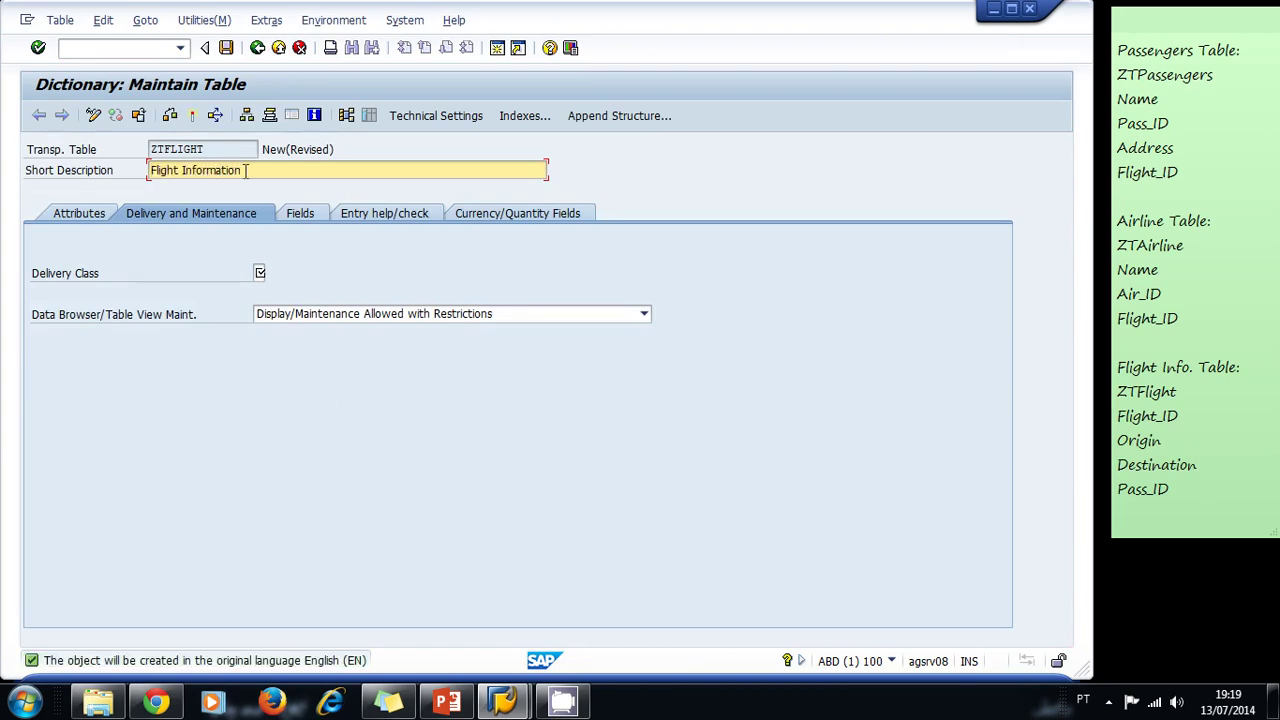
click(262, 274)
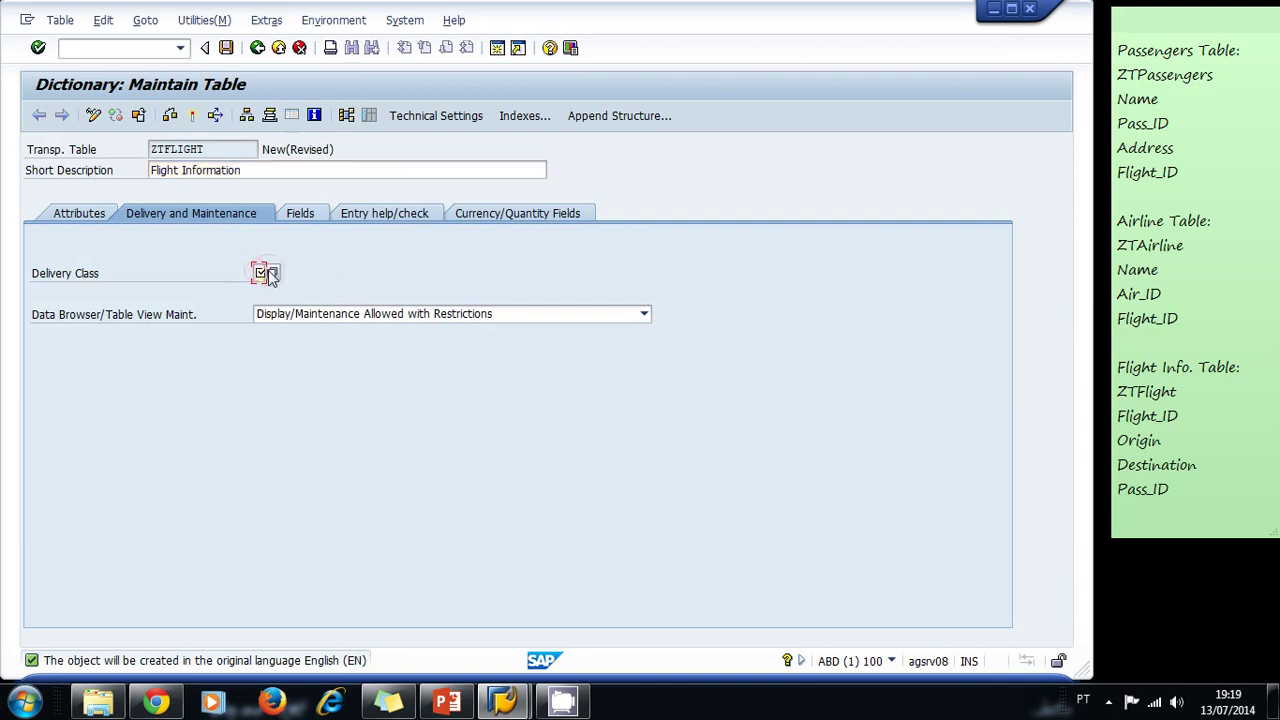
click(268, 276)
double_click(126, 206)
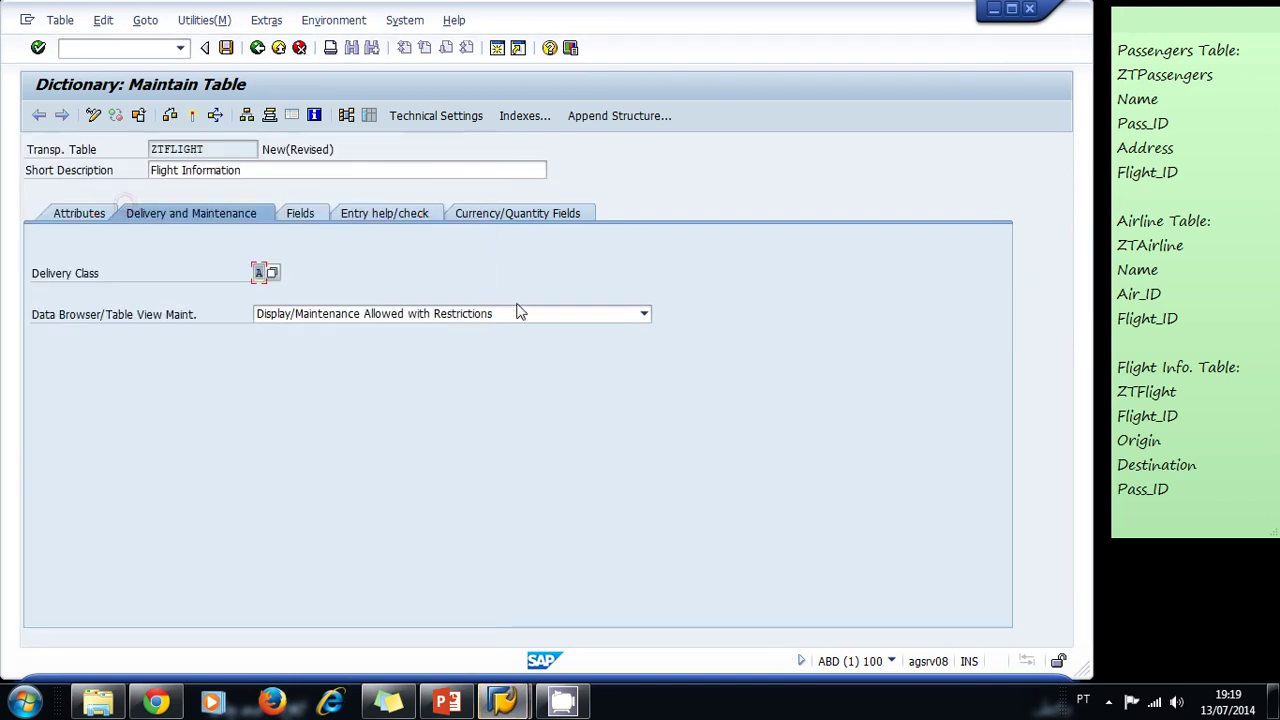
Add the key field mandt to ZTFLIGHT with the initial values flag and data element mandt
click(297, 213)
click(82, 292)
text(mandt)
key(Tab)
key(space)
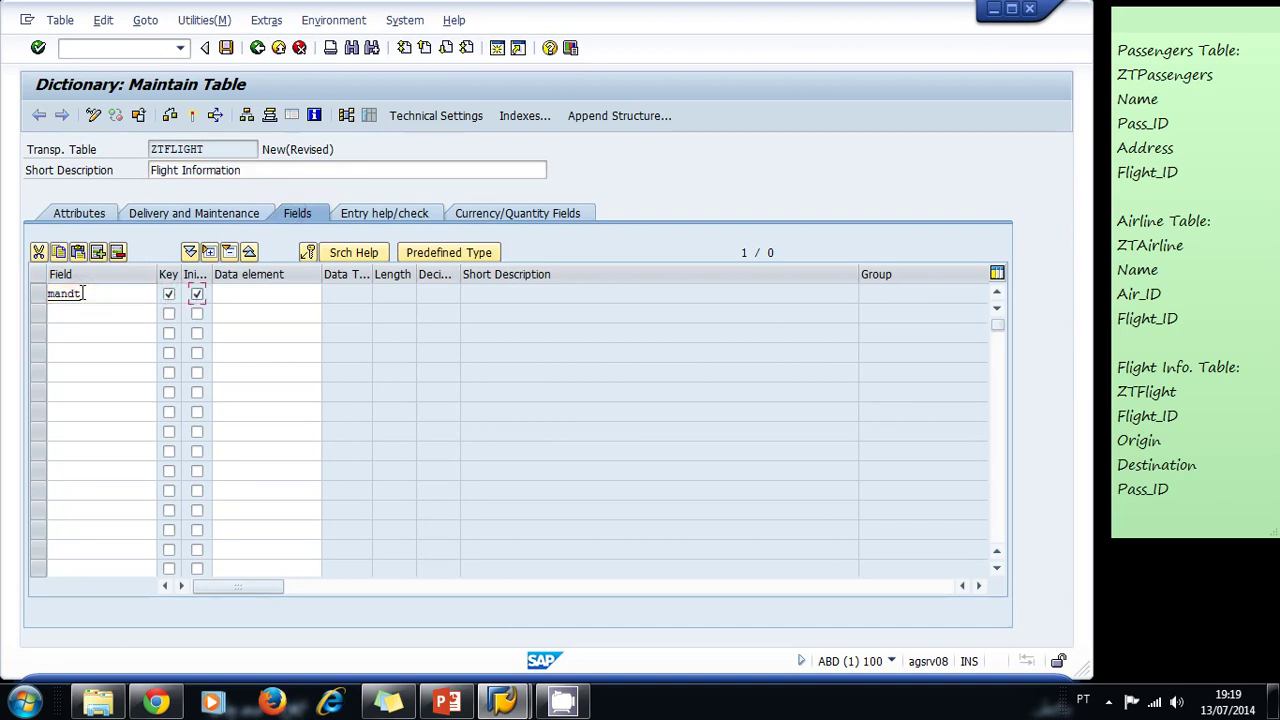
key(Tab)
text(mandt)
key(Return)
Add a key field for the flight ID below MANDT with the initial values flag and data element zde_flight_id
click(88, 311)
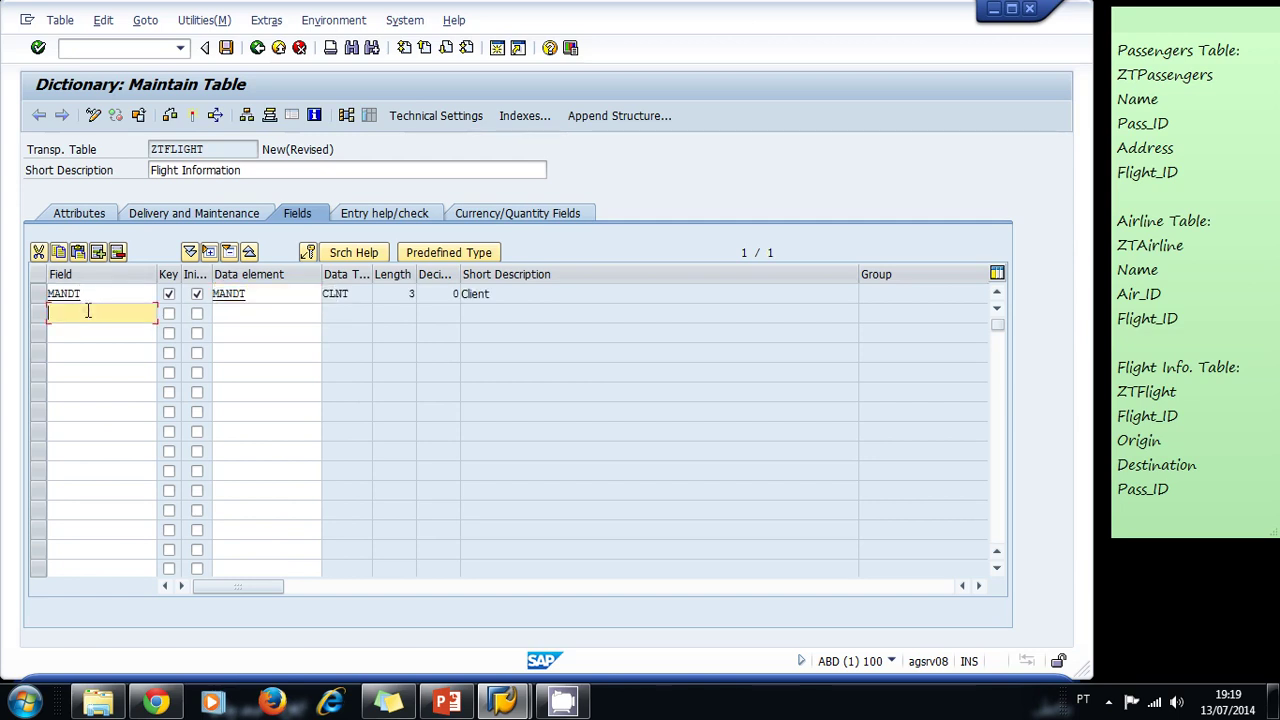
text(flight_id)
key(Tab)
key(Tab)
key(space)
key(Tab)
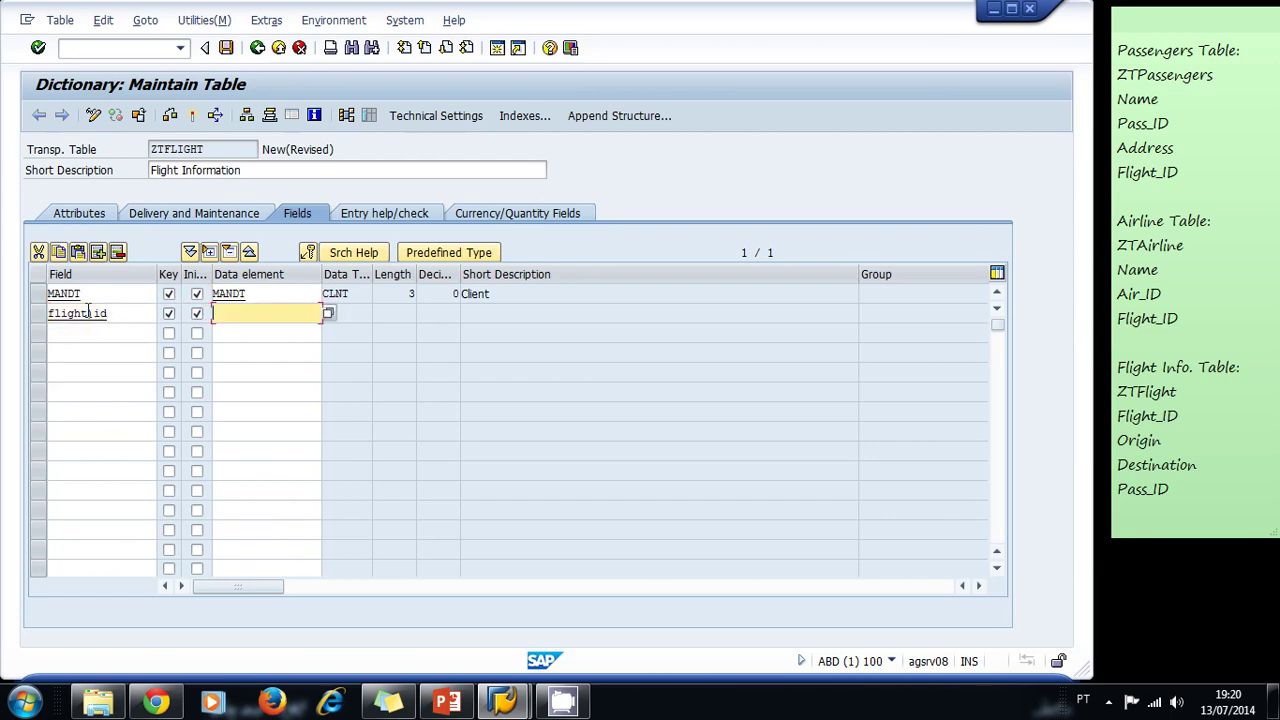
text(z)
key(Down)
key(Down)
key(Up)
key(Return)
key(Return)
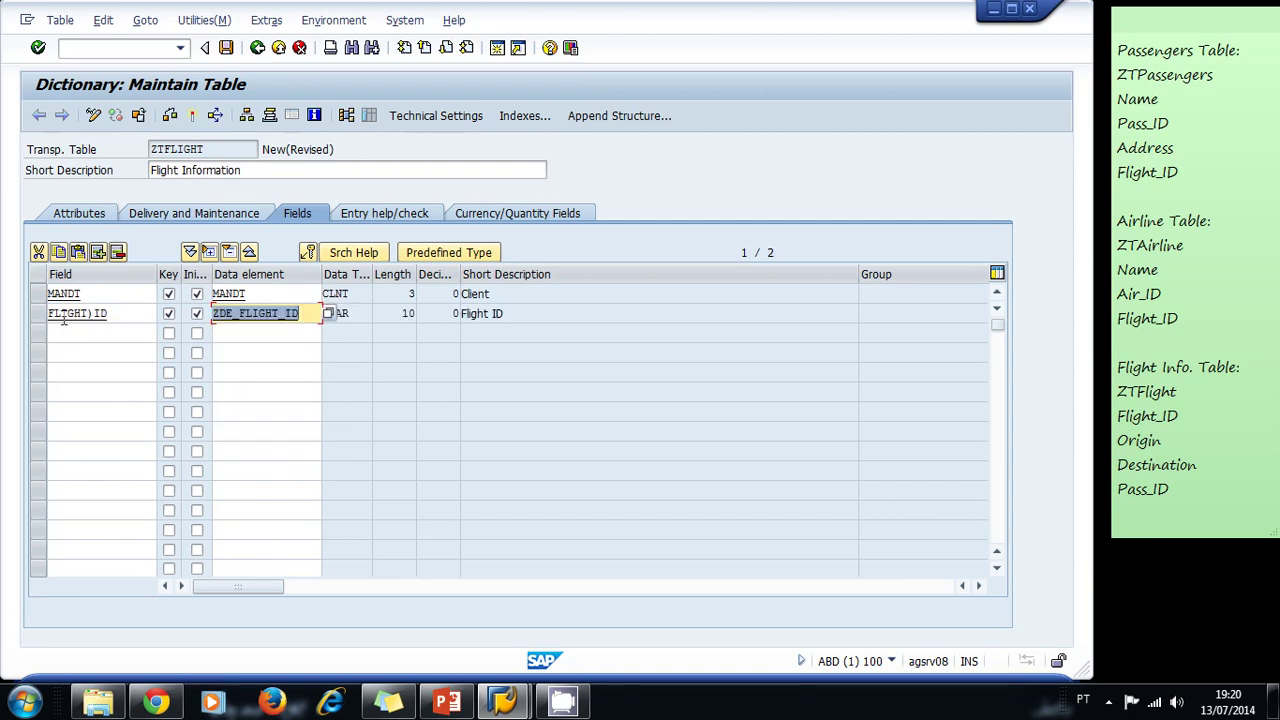
Correct the name of the second key field to FLIGHT_ID
click(86, 334)
click(93, 314)
key(BackSpace)
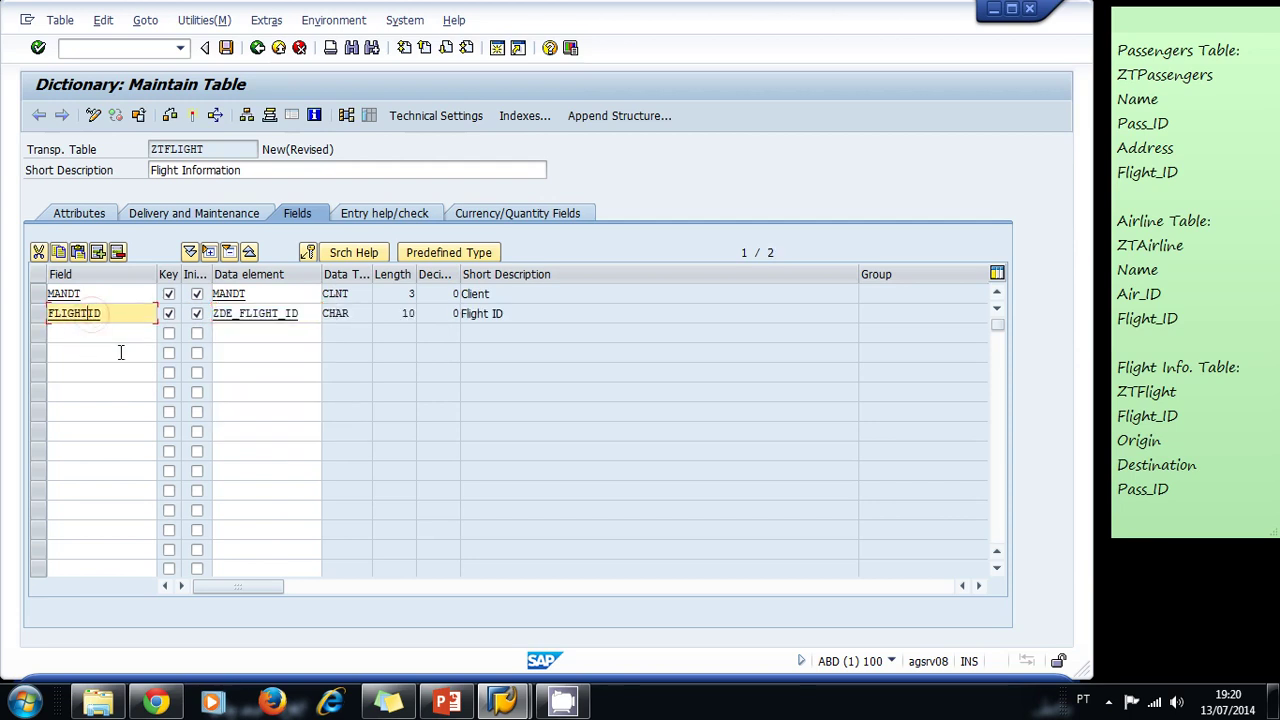
text(_)
click(266, 333)
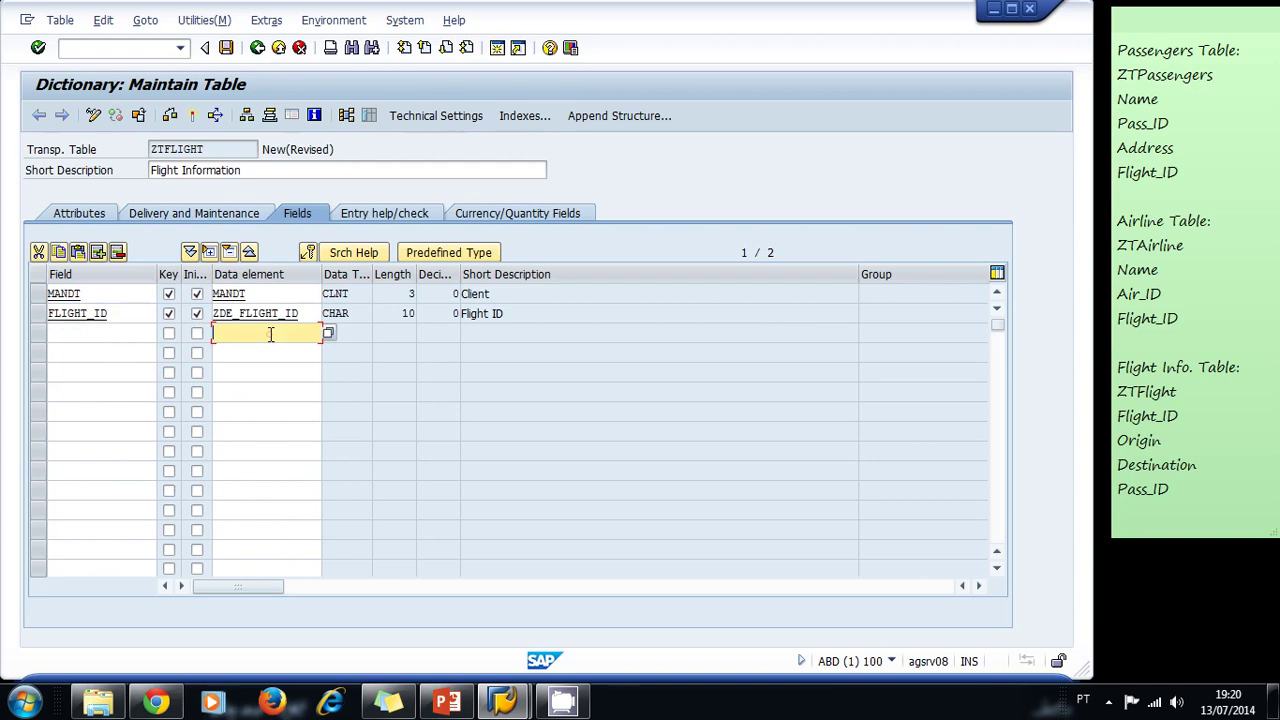
Add the non-key field origin to ZTFLIGHT with data element char100
click(115, 337)
text(origi)
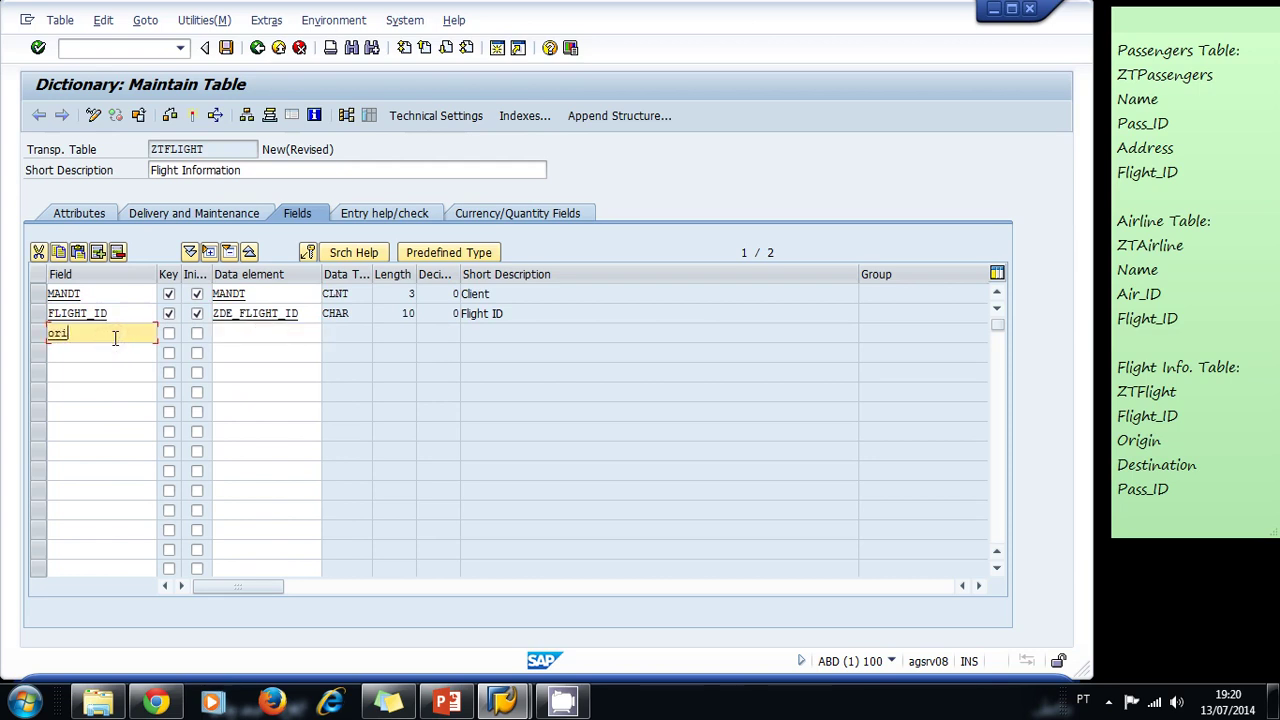
key(Tab)
key(Tab)
text(char100)
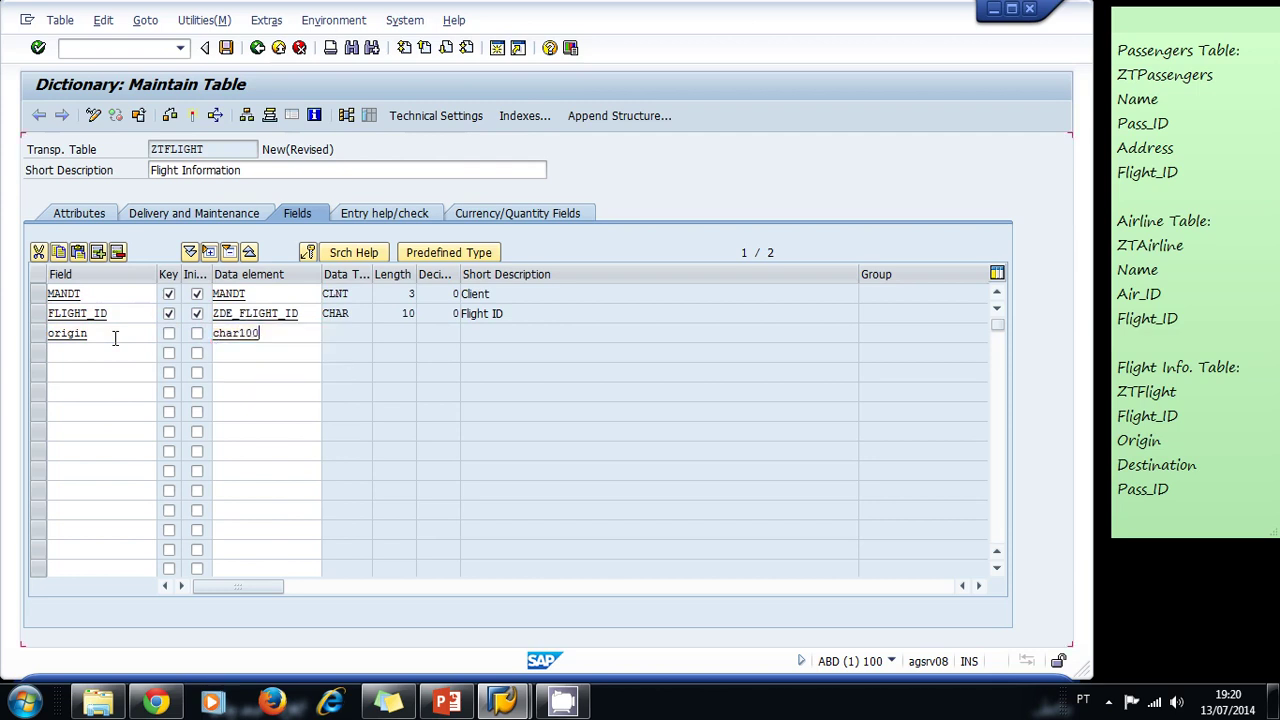
key(Return)
Change the data element of field ORIGIN to char50
click(270, 330)
key(BackSpace)
key(BackSpace)
key(BackSpace)
text(50)
key(Return)
Add the non-key field destination to ZTFLIGHT with data element char50
click(113, 352)
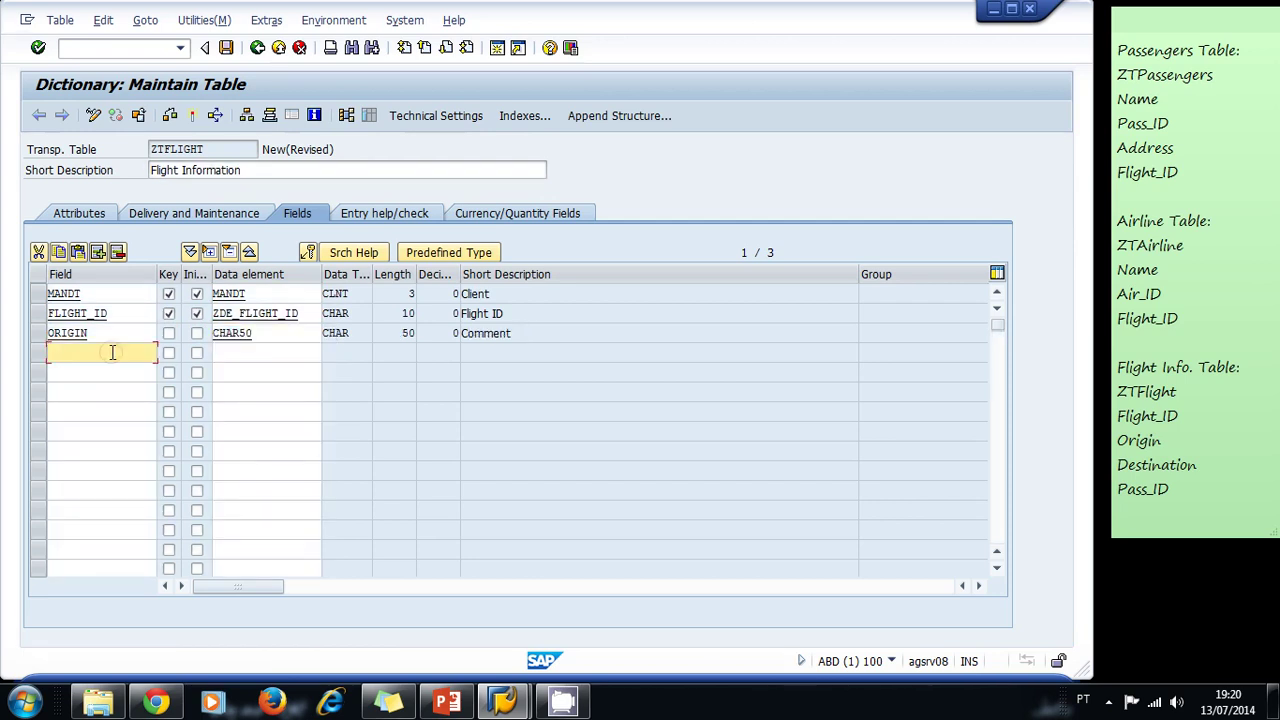
text(destination)
key(Tab)
key(Tab)
key(Tab)
text(c)
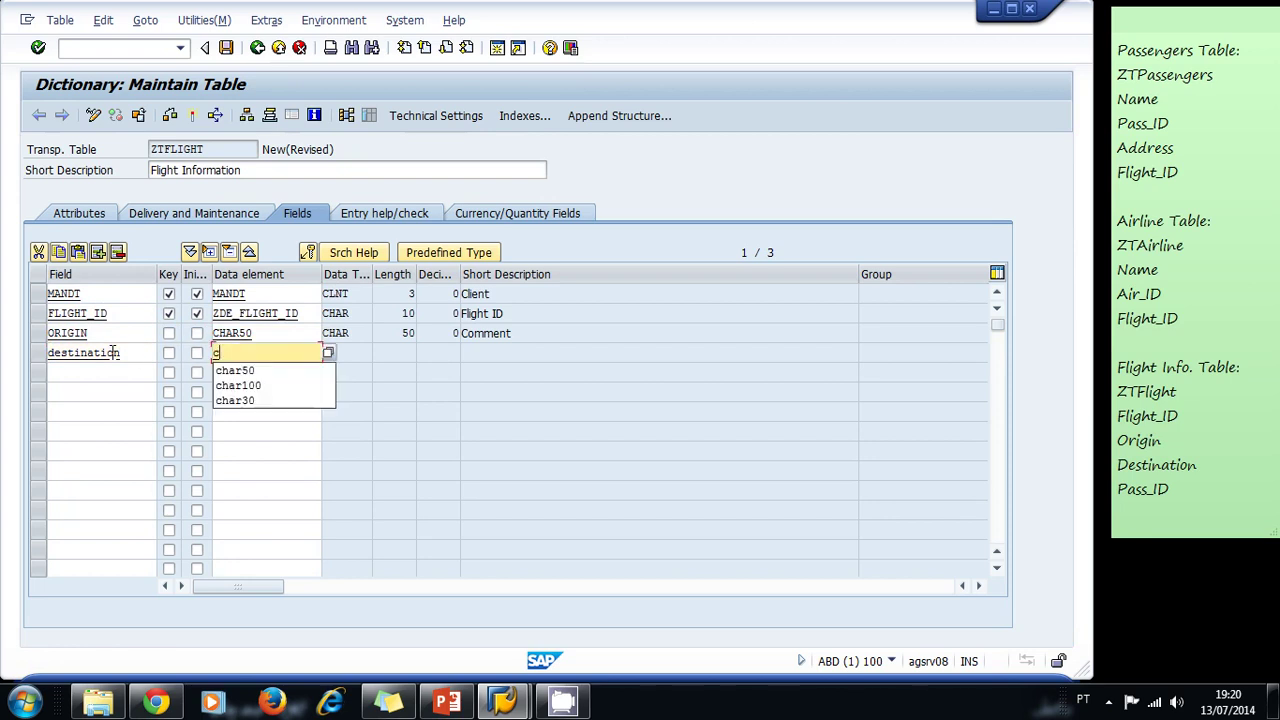
text(har50)
key(Return)
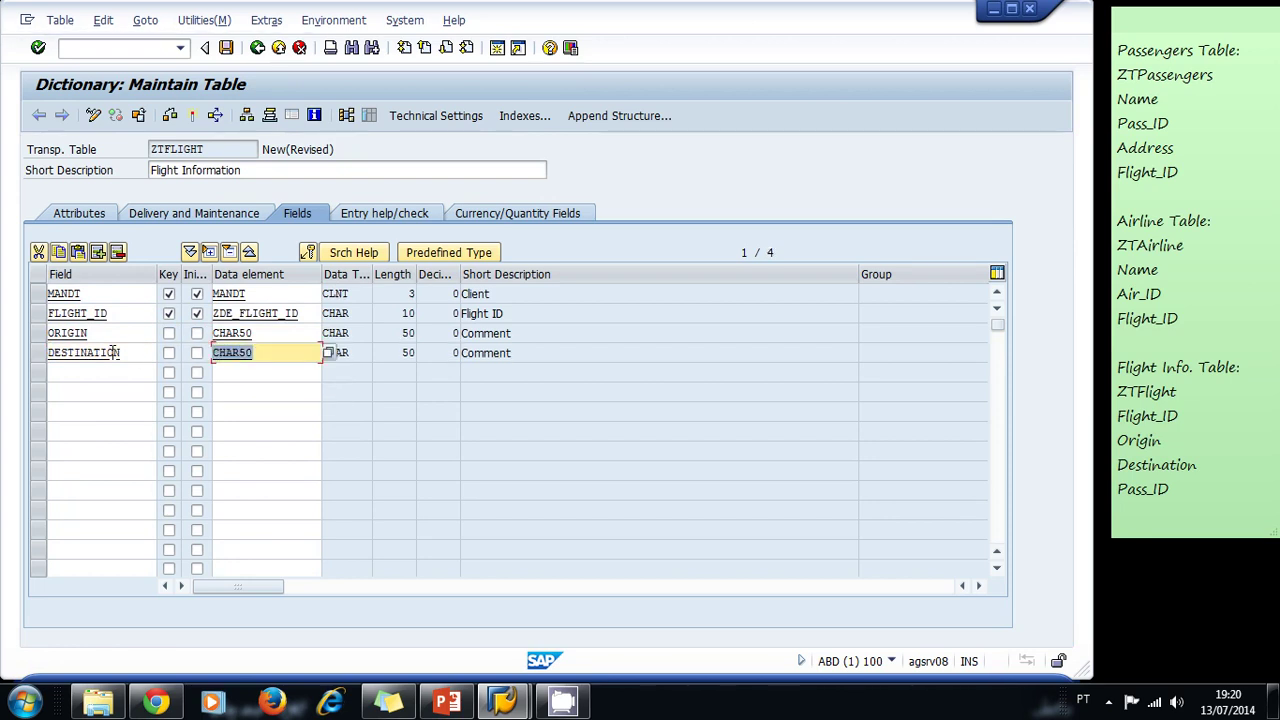
Add the non-key field pass_id to ZTFLIGHT with data element zde_pass_id
click(98, 372)
text(pass_id)
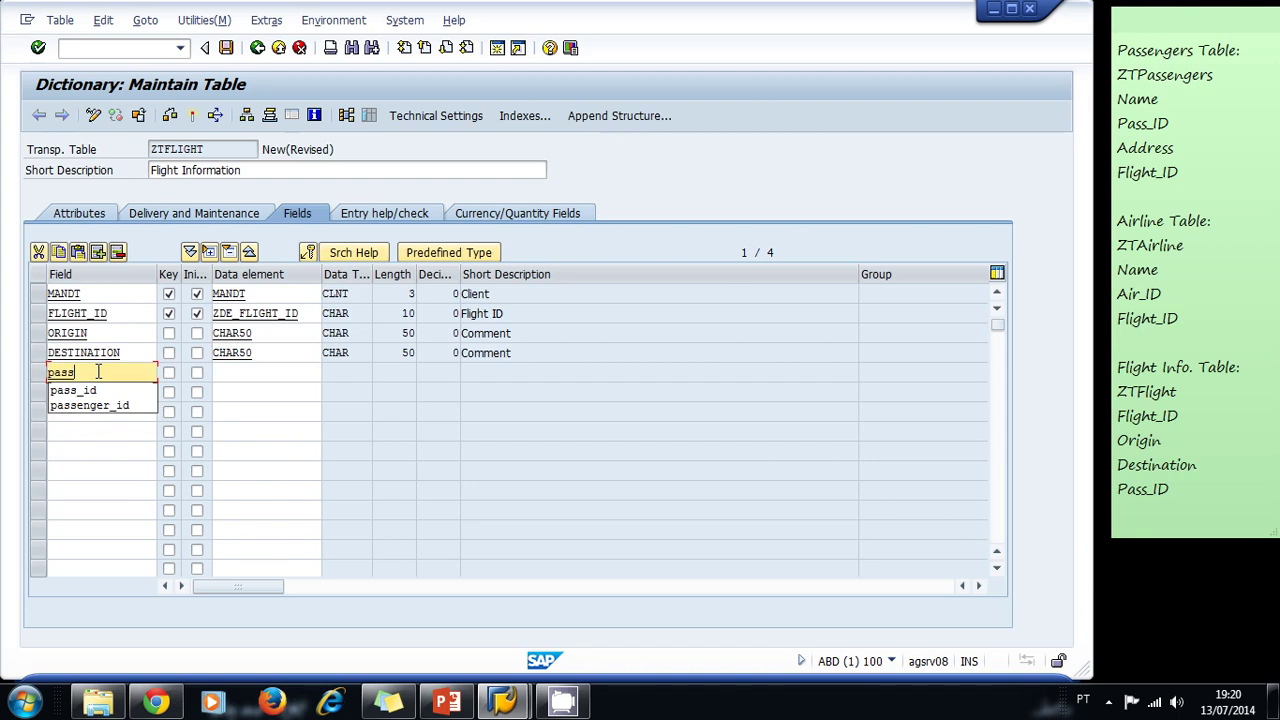
key(Tab)
key(Tab)
key(Tab)
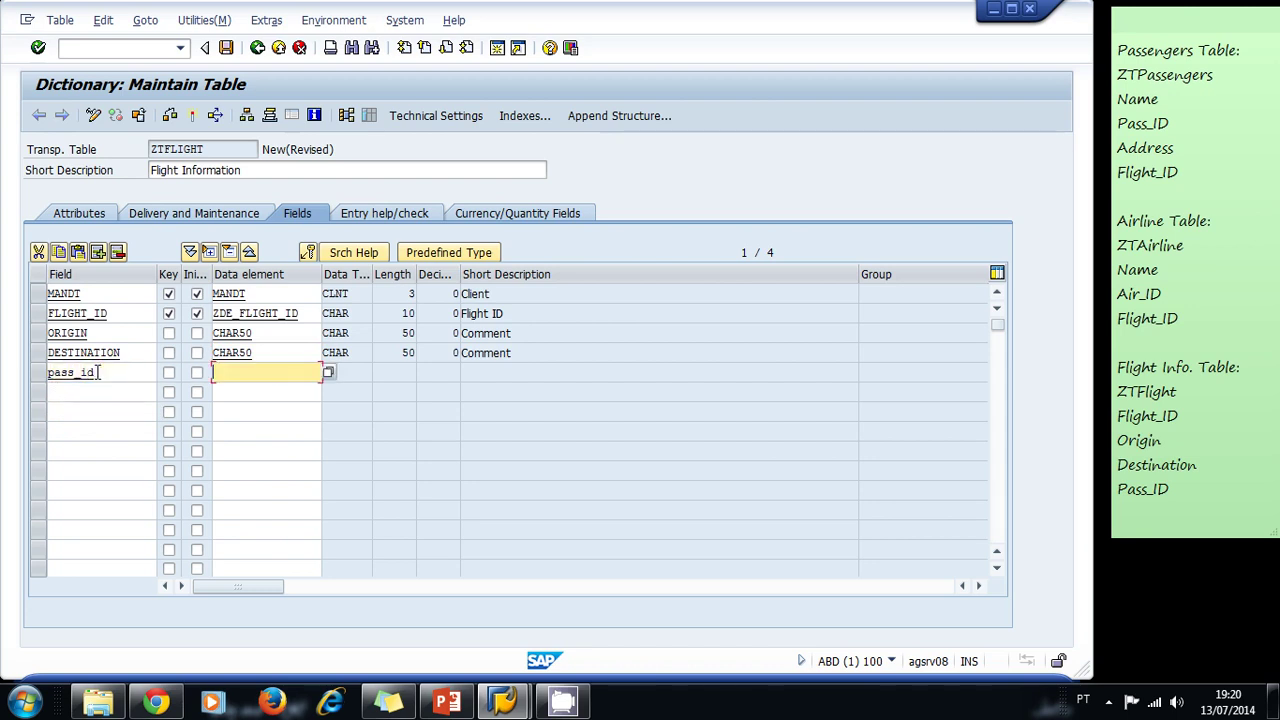
key(Down)
key(Down)
key(Down)
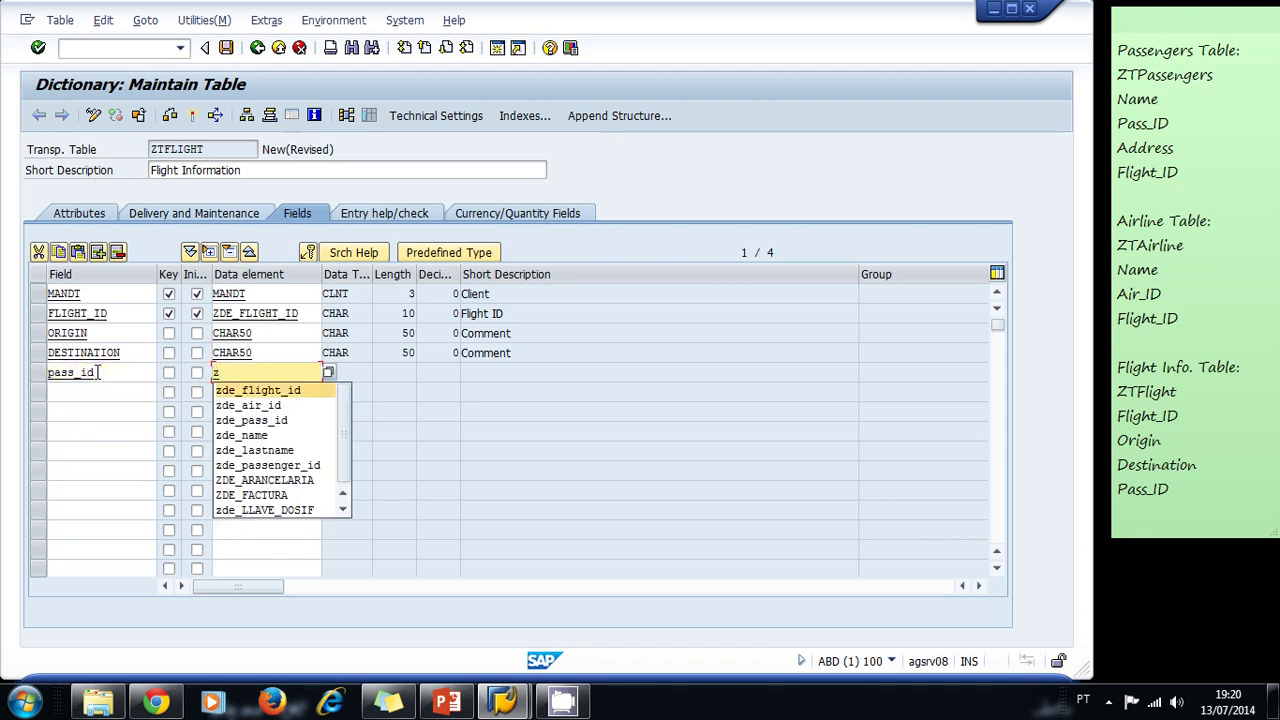
key(Return)
key(Return)
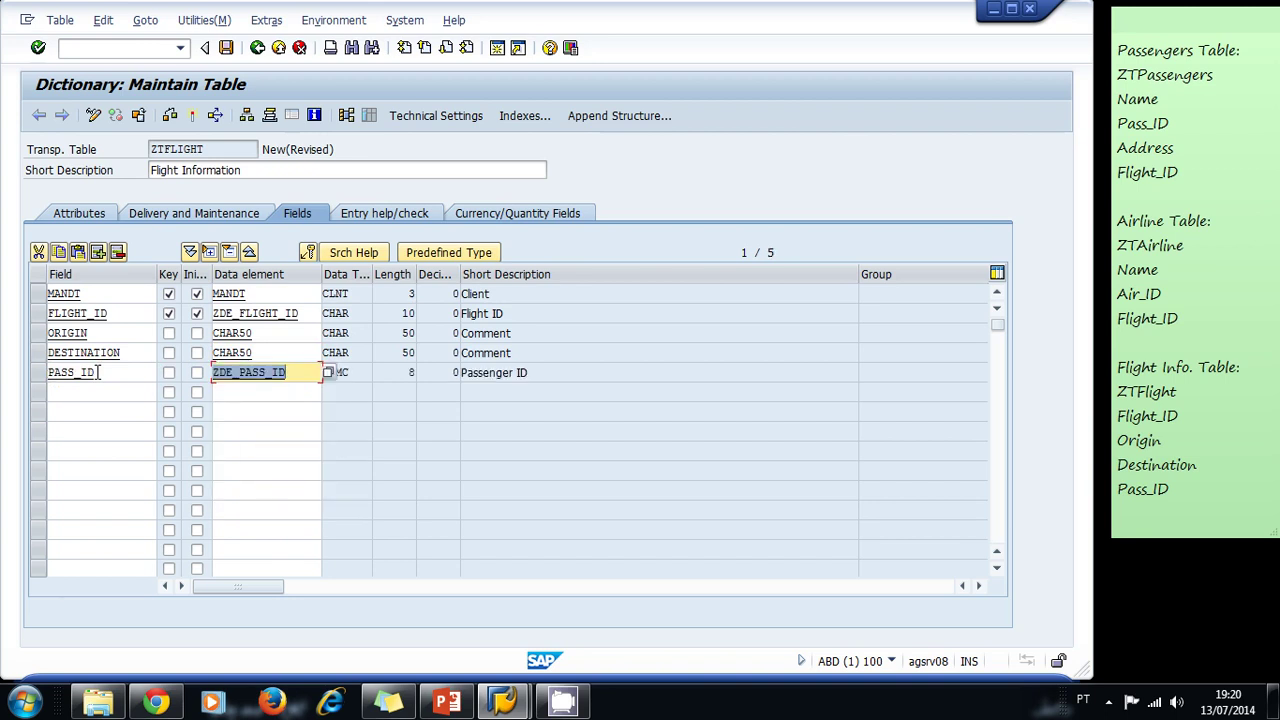
click(306, 372)
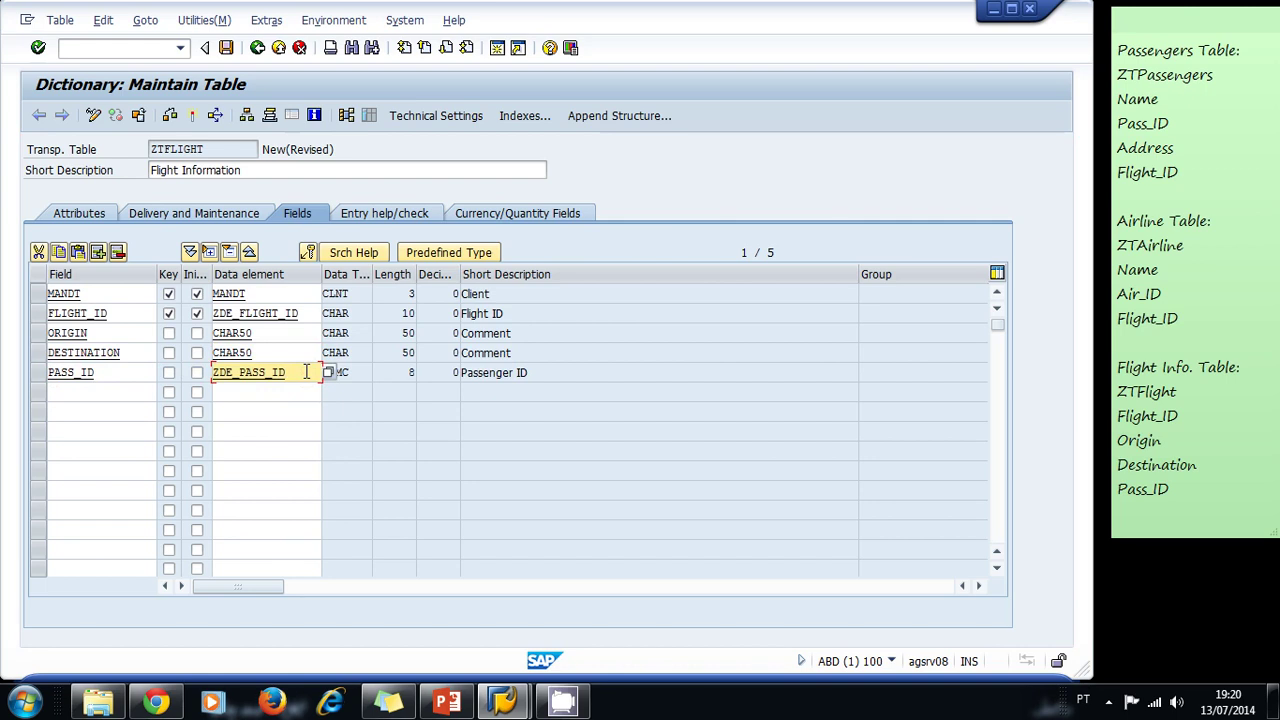
Save ZTFLIGHT under the Abap Training Course workbench request and open its technical settings
click(430, 116)
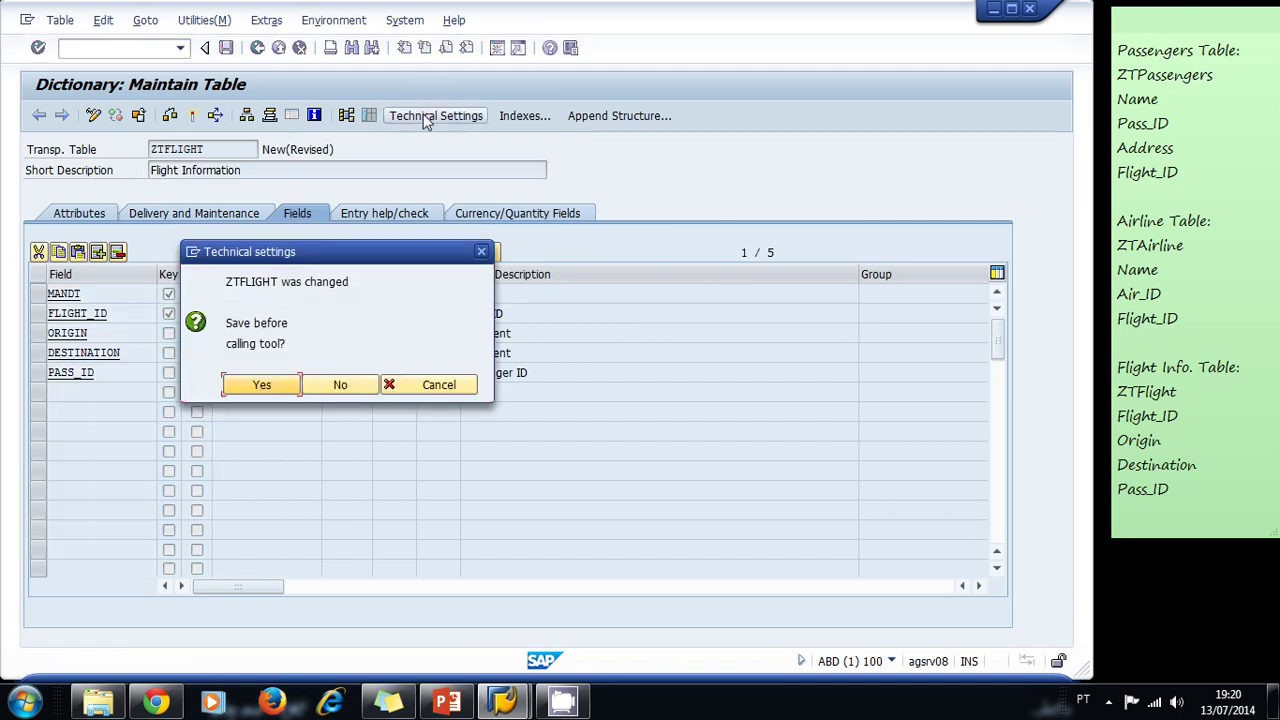
click(268, 382)
click(300, 419)
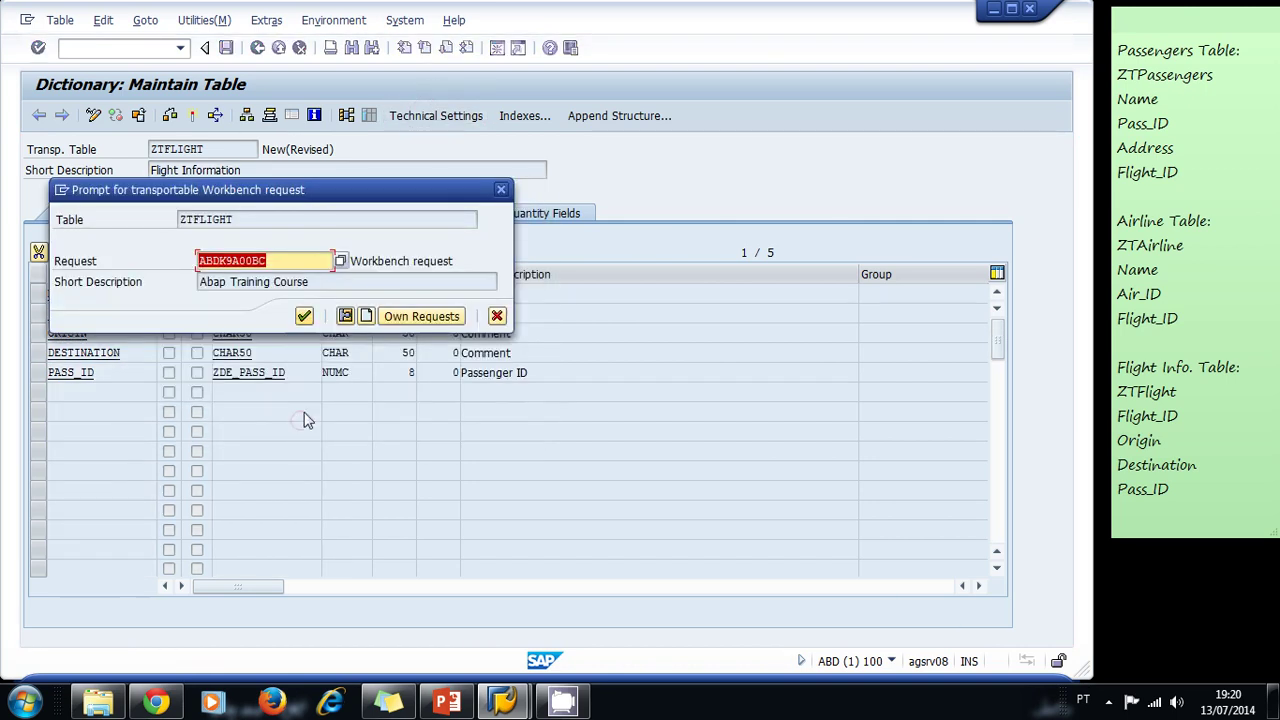
click(304, 317)
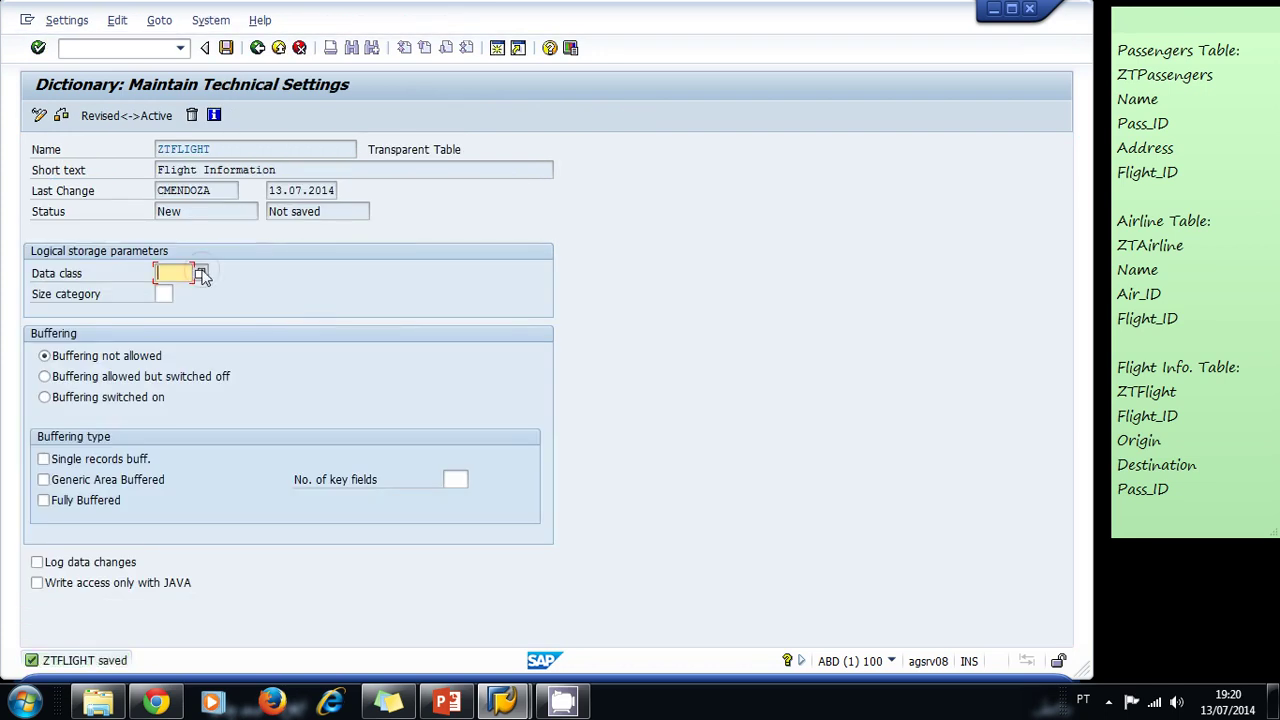
Set ZTFLIGHT's technical settings to data class APPL0 and size category 5, save them and return to the table
click(203, 274)
double_click(202, 331)
click(168, 294)
click(181, 294)
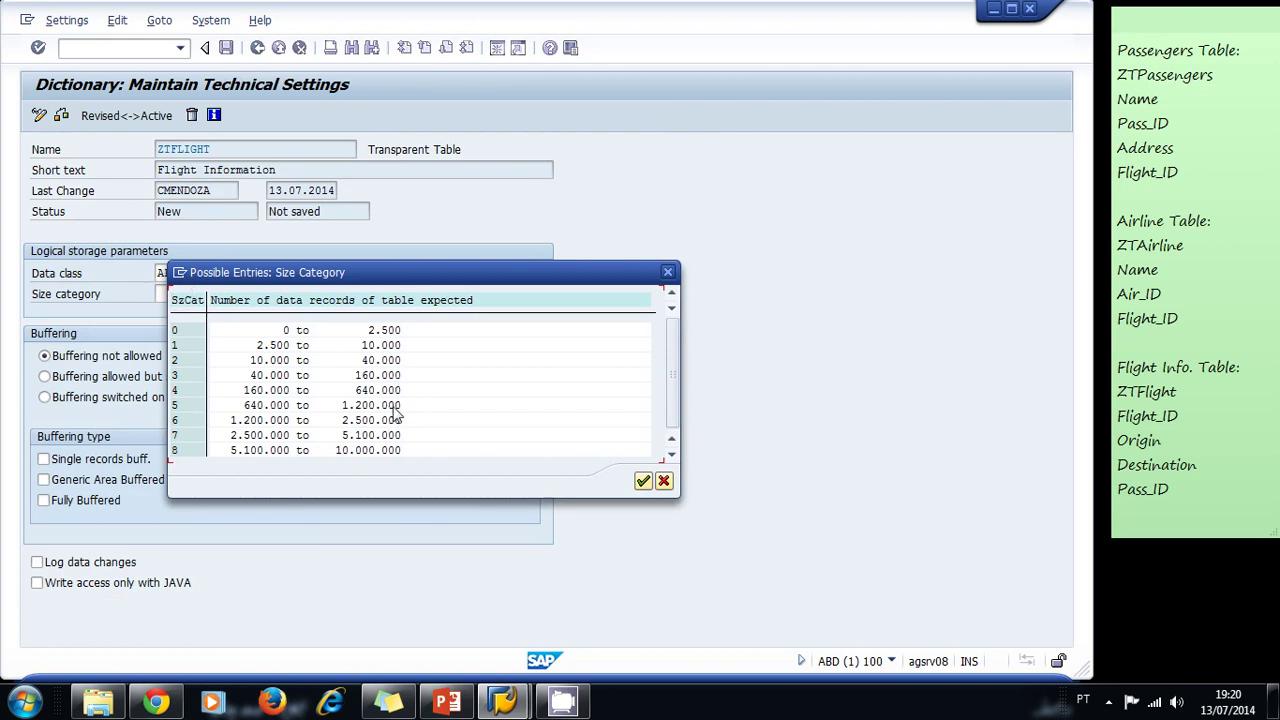
double_click(193, 411)
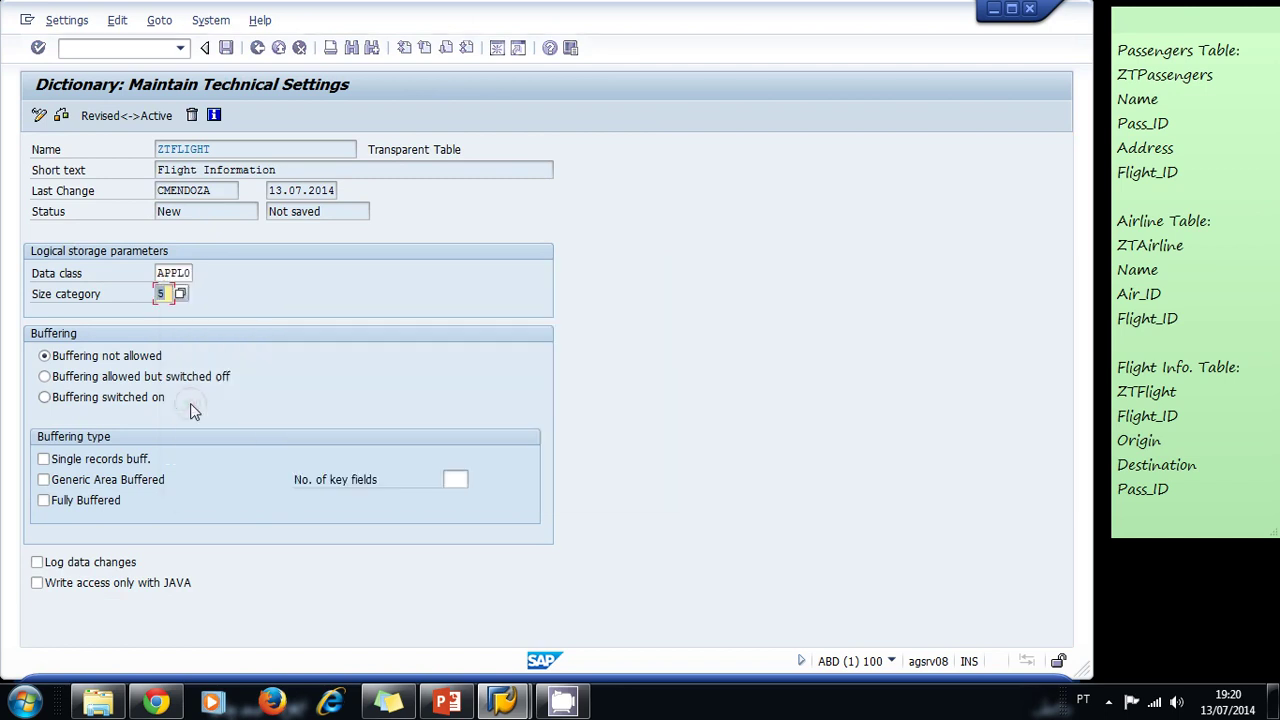
click(227, 48)
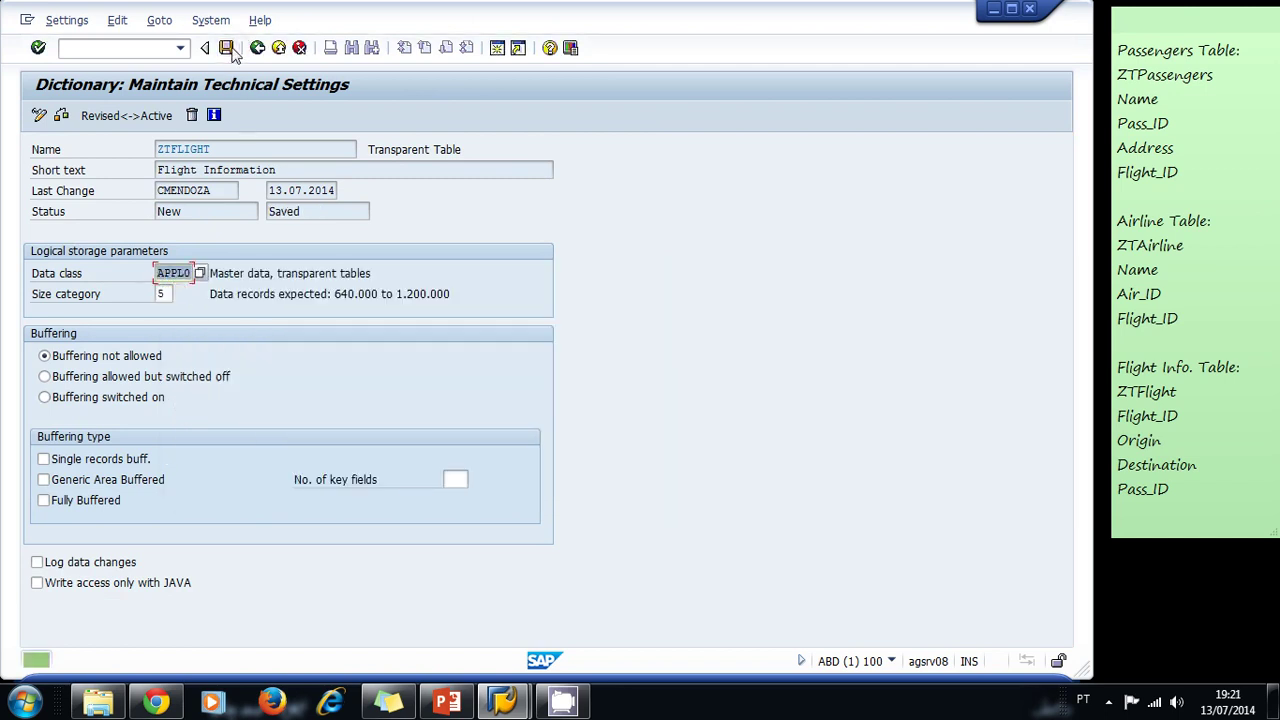
click(257, 48)
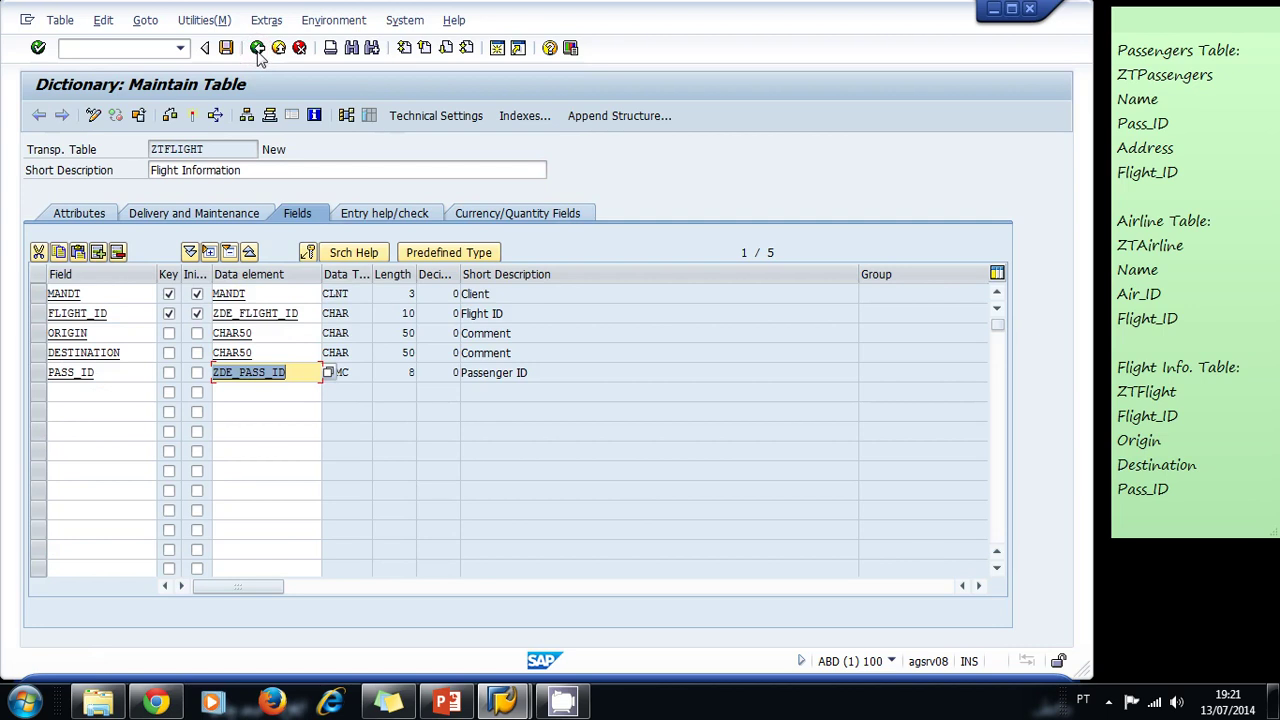
Activate table ZTFLIGHT, display its activation log and return to the table fields
click(192, 115)
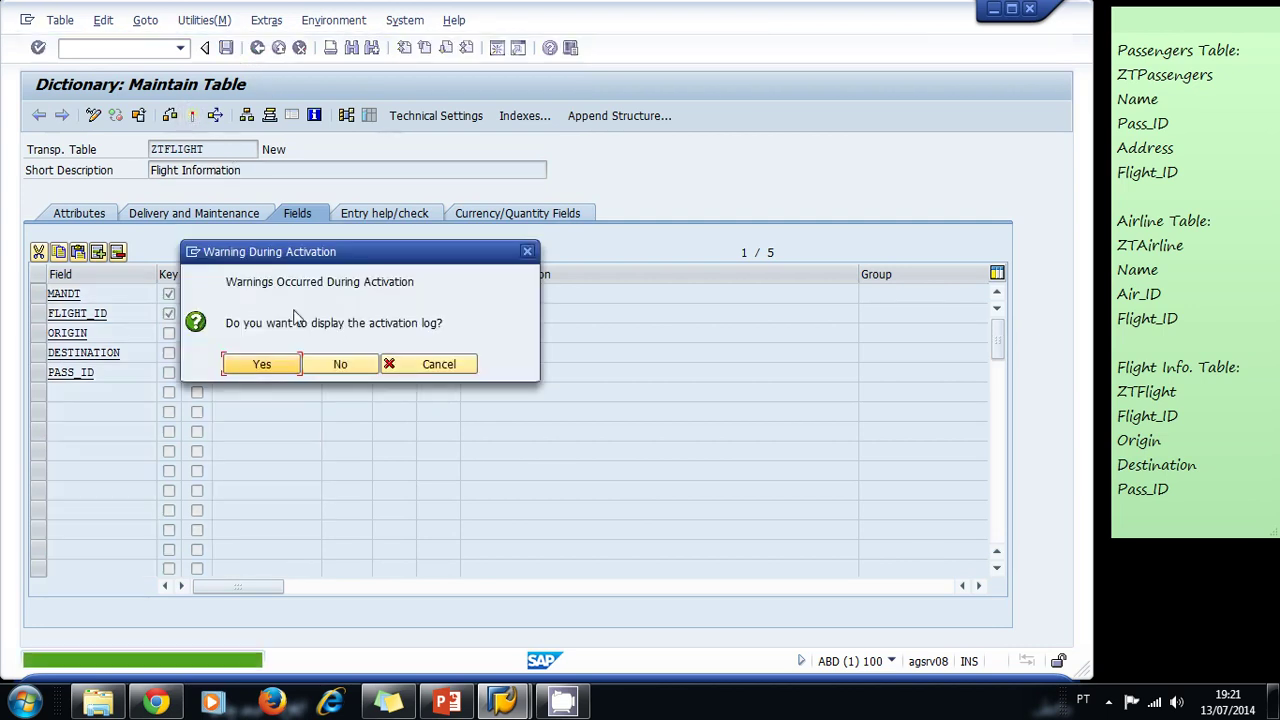
click(262, 364)
click(257, 48)
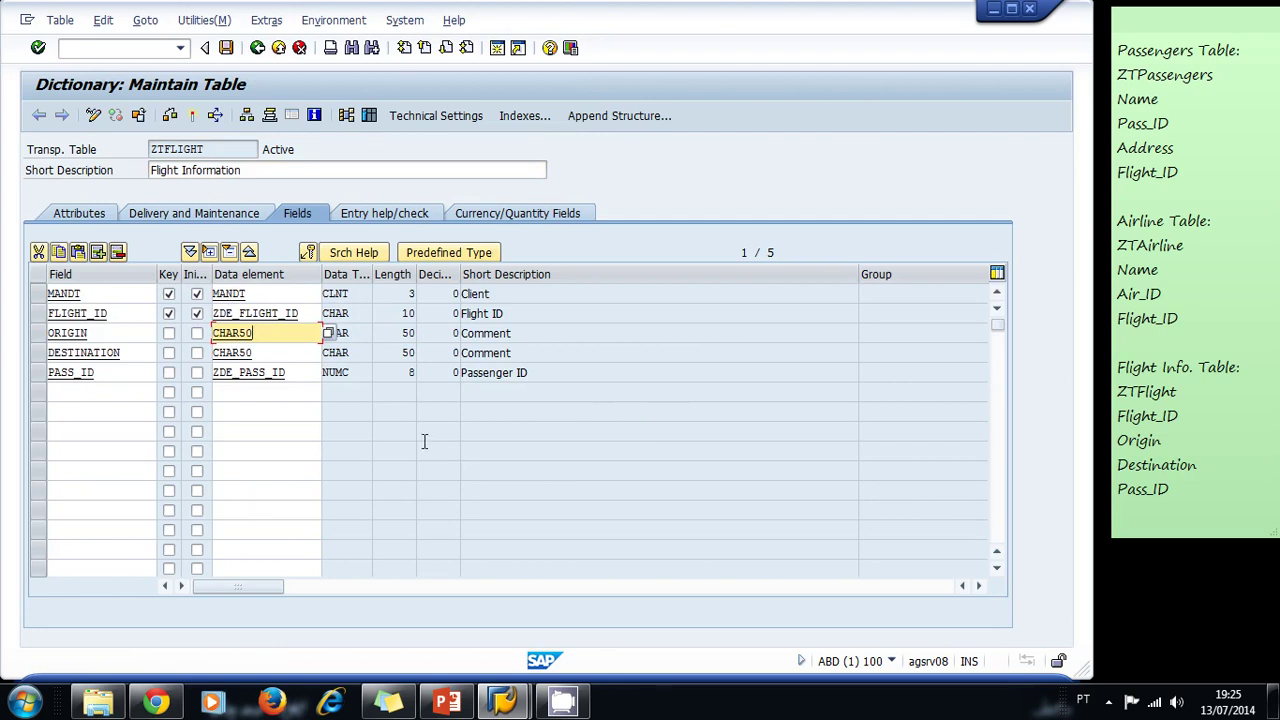
Open the foreign key of ZTFLIGHT's PASS_ID field, check its check table ZTPASSENGERS, and confirm it
click(132, 376)
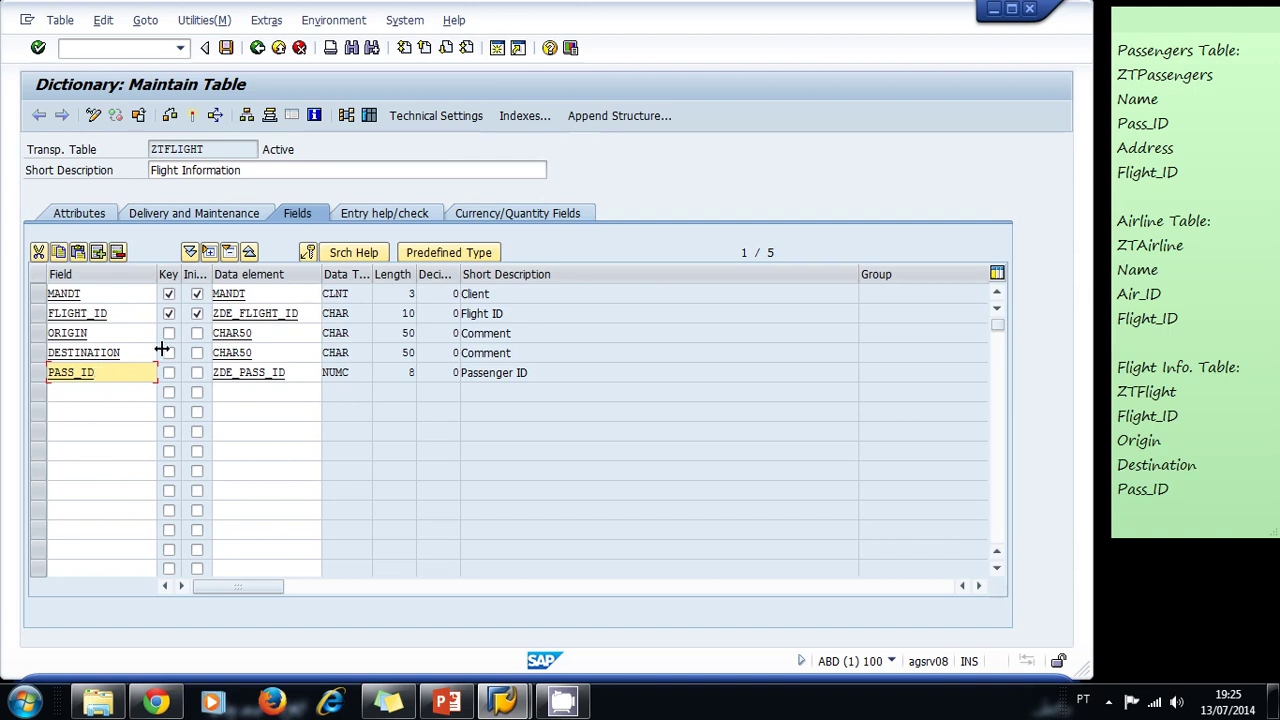
click(309, 256)
click(242, 198)
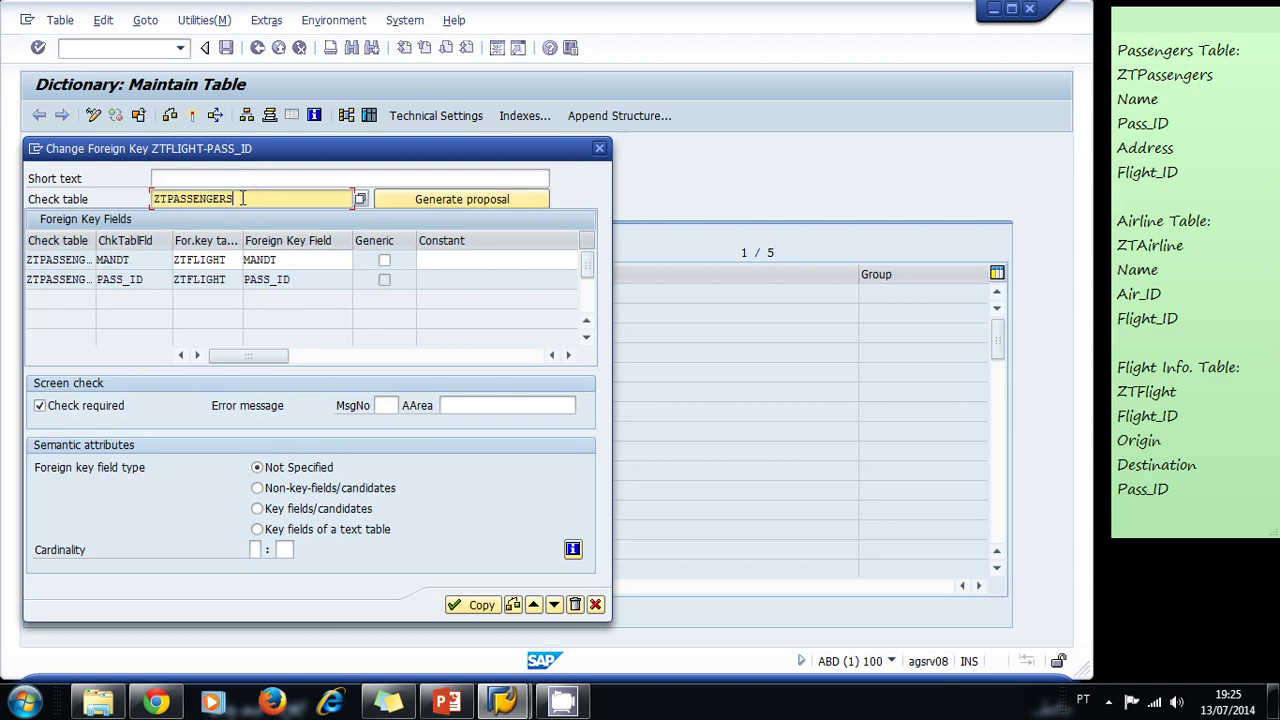
drag(232, 152, 526, 150)
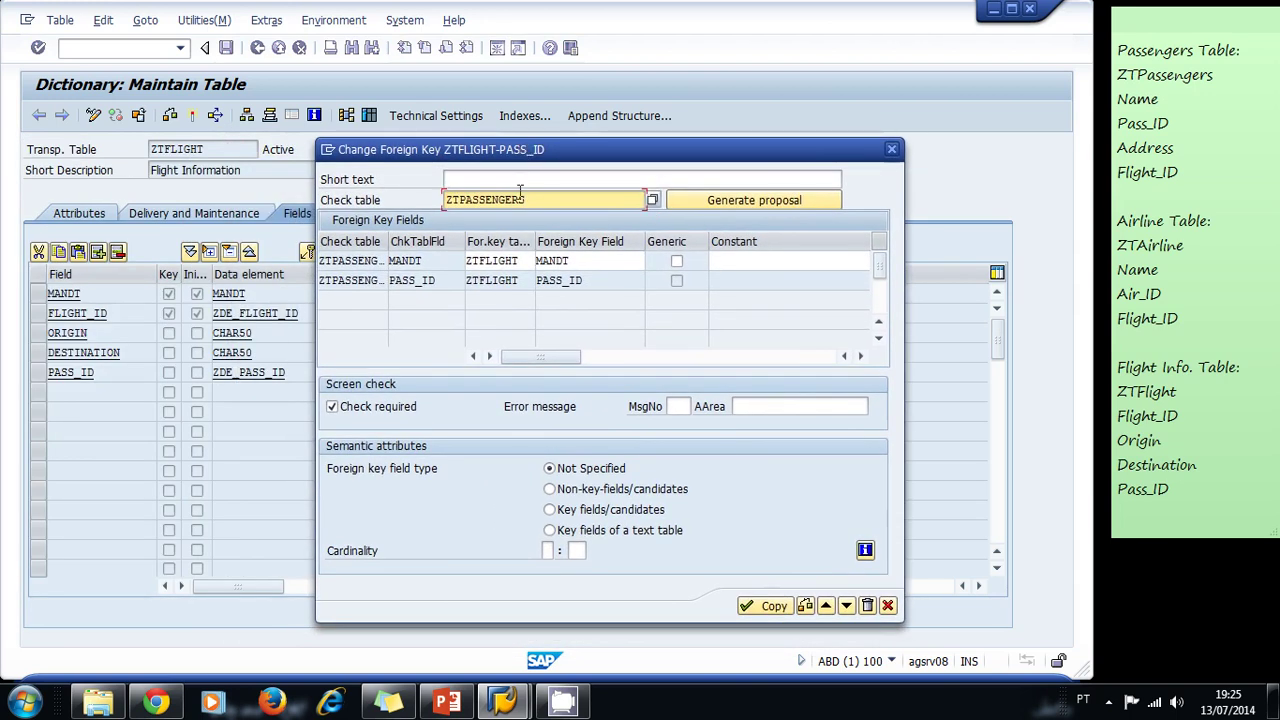
double_click(536, 199)
click(536, 199)
key(Return)
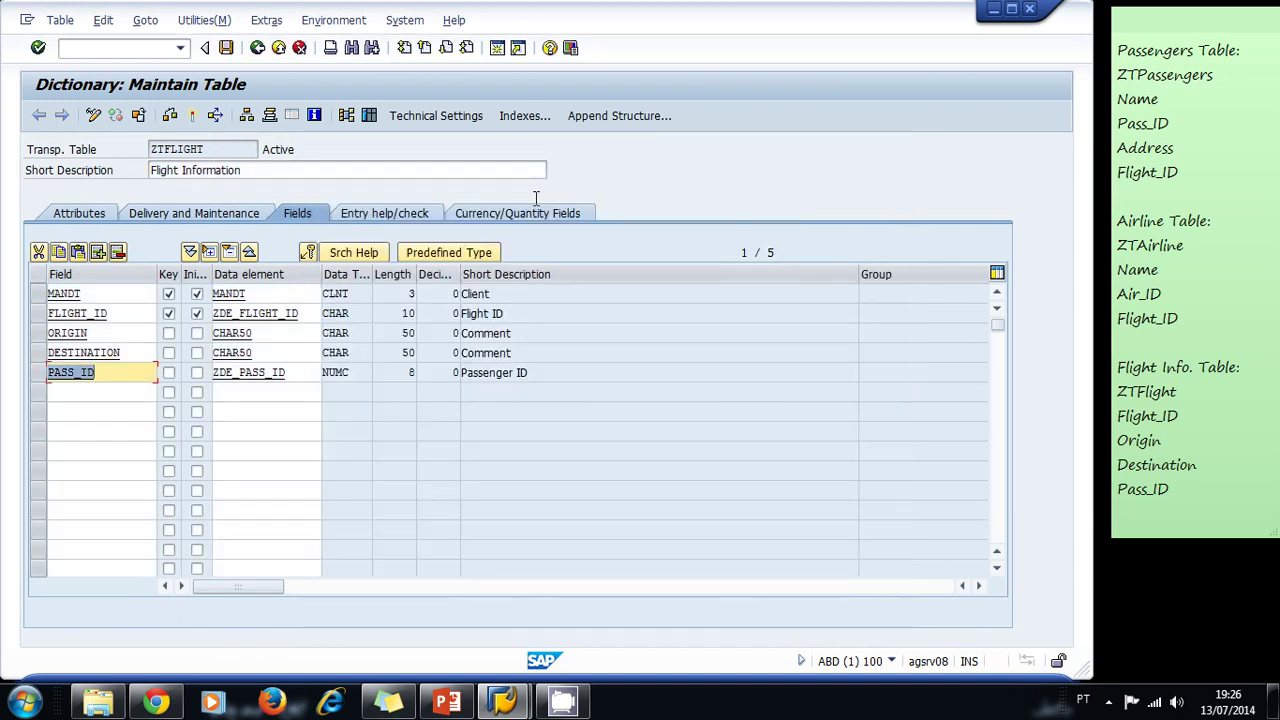
Reopen the PASS_ID foreign key, review its check table and foreign key field assignments, and accept them
click(306, 252)
drag(246, 160, 440, 153)
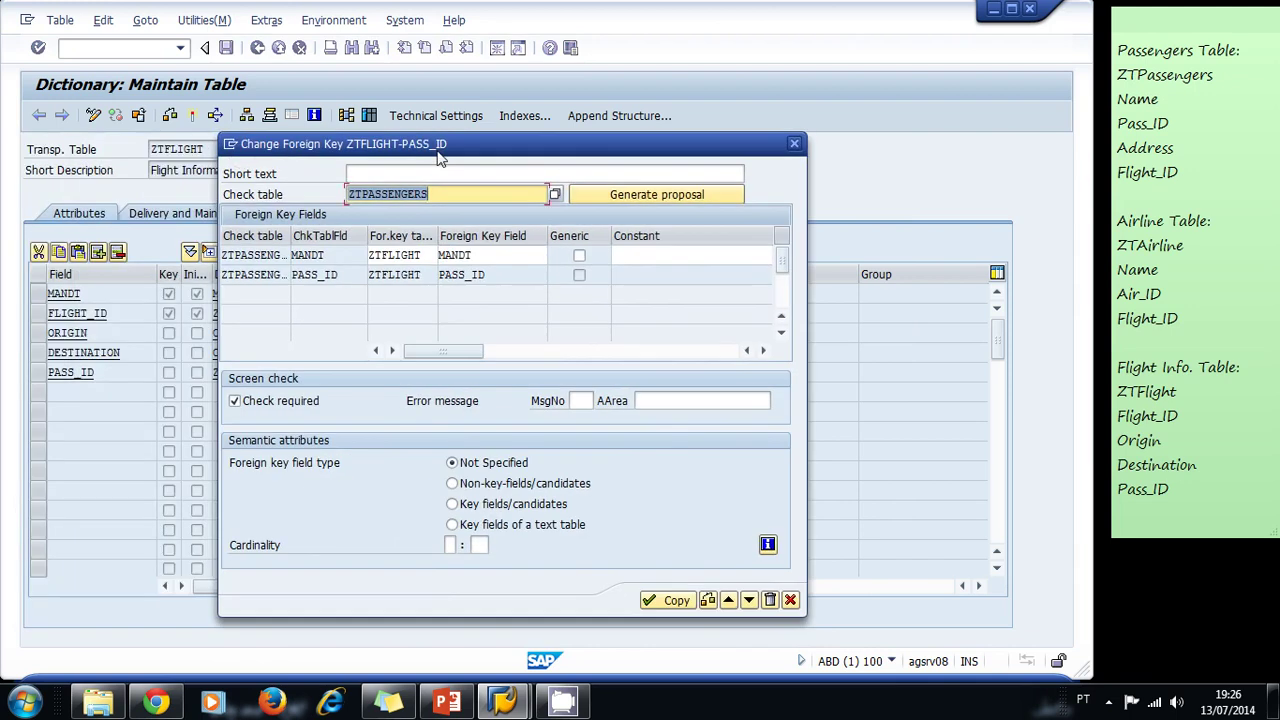
click(268, 256)
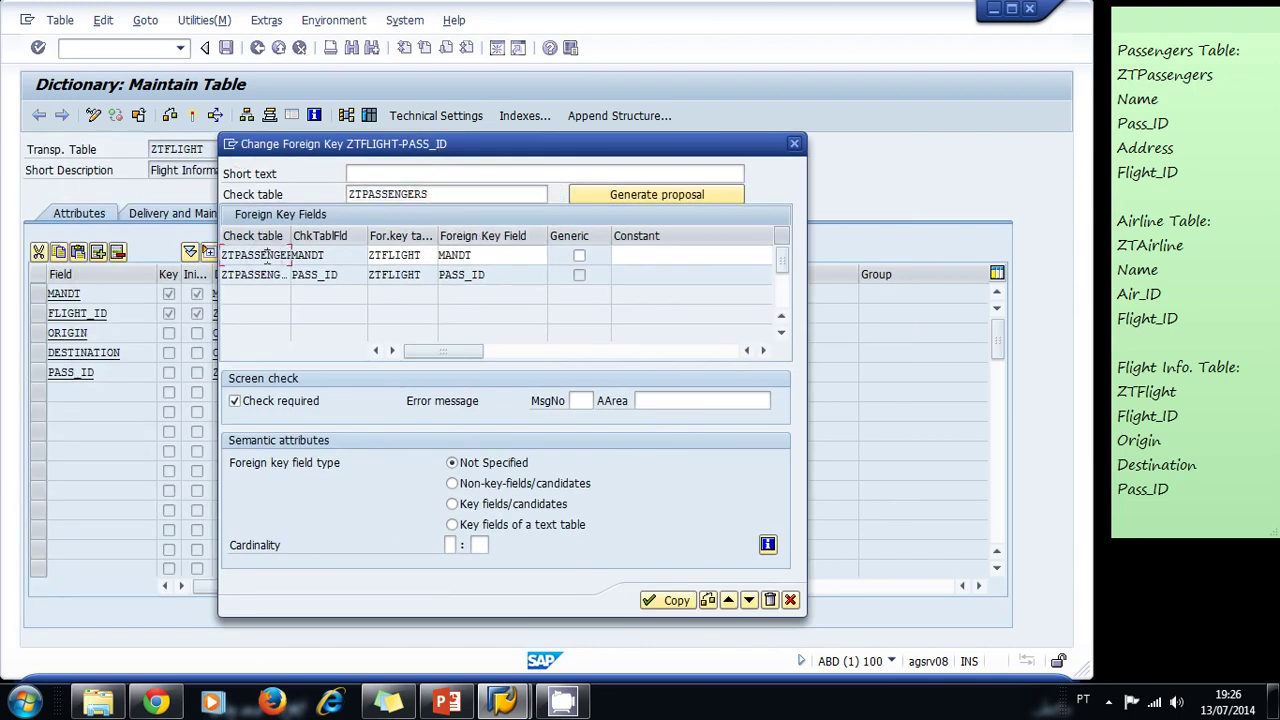
click(482, 257)
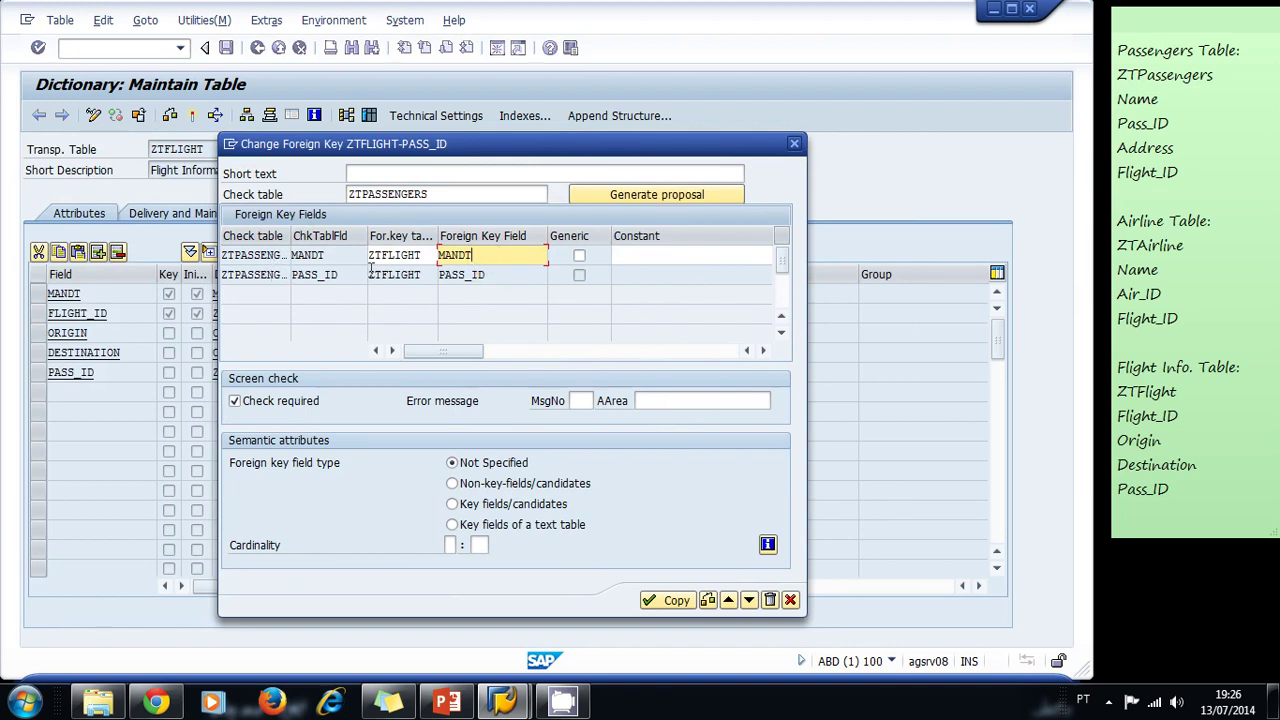
click(673, 601)
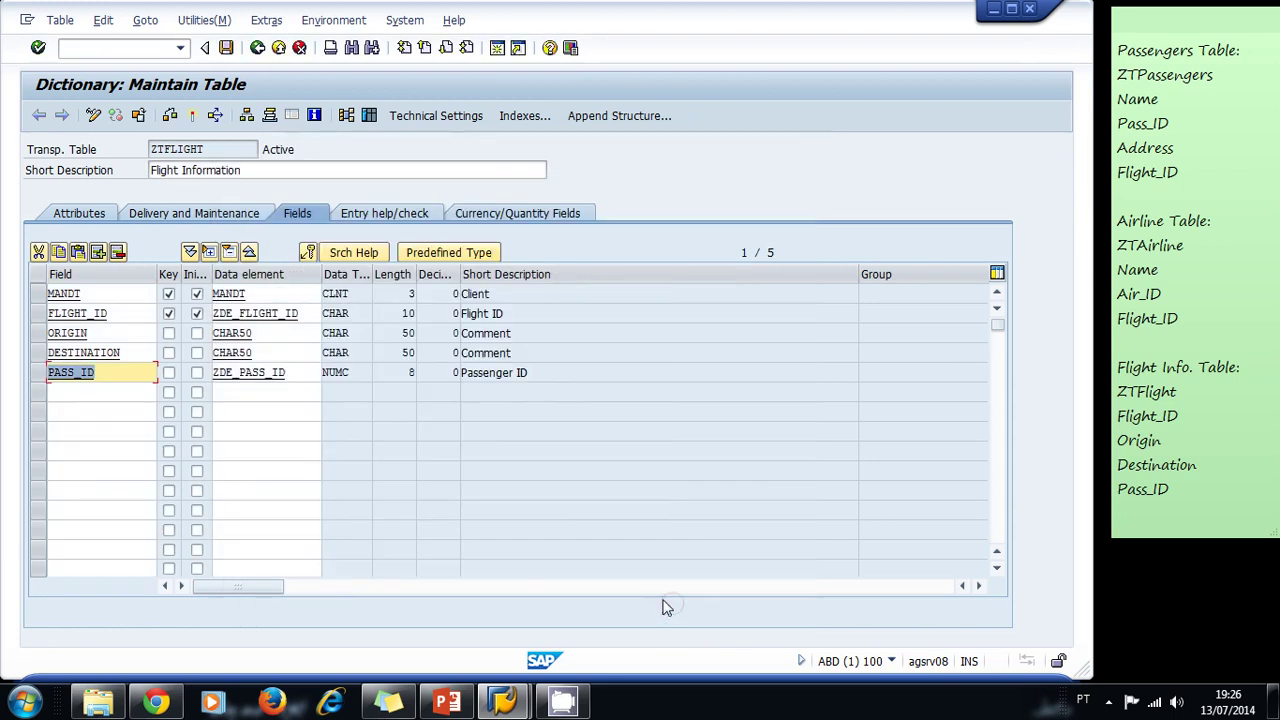
Activate table ZTFLIGHT again, display the activation log and return to the table fields
click(192, 115)
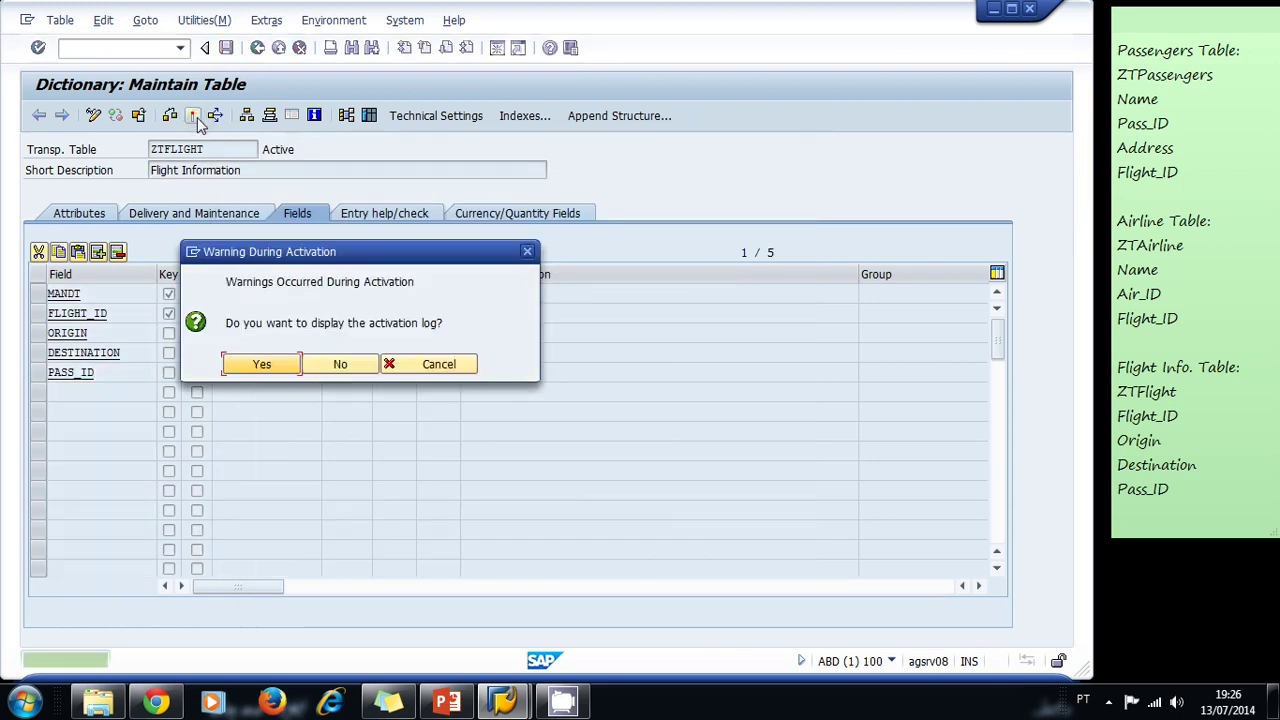
click(262, 364)
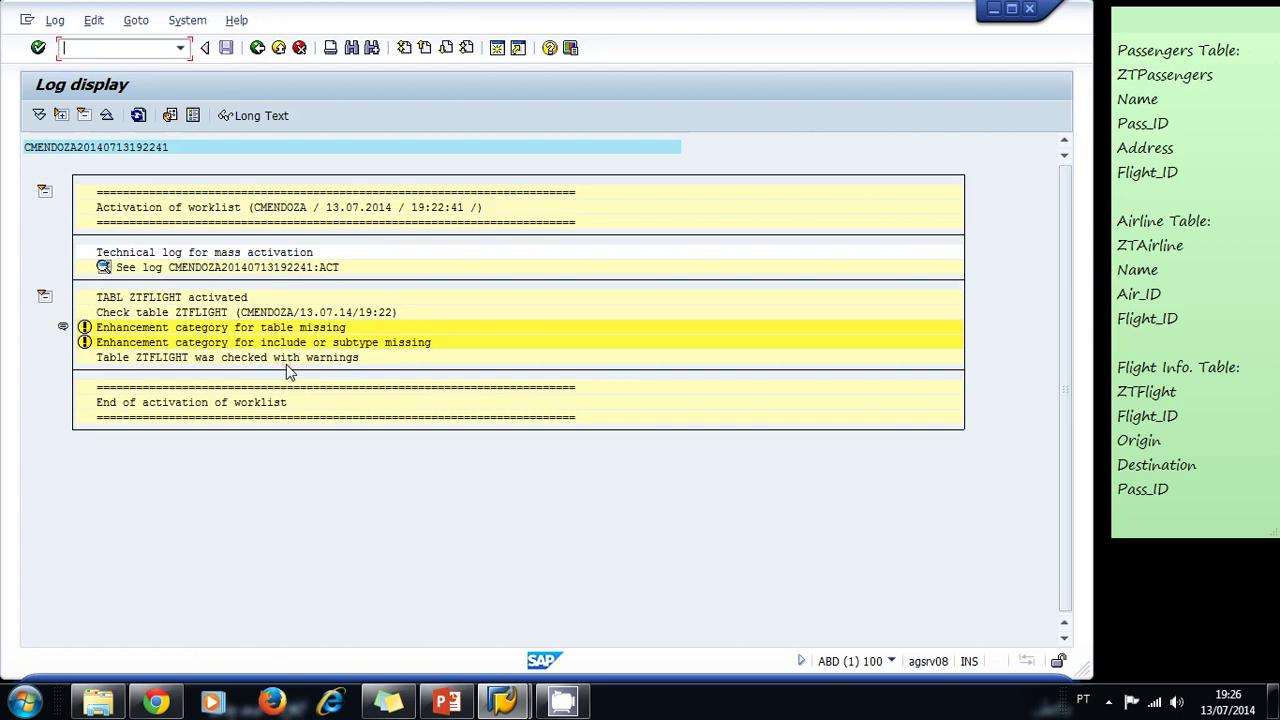
click(257, 48)
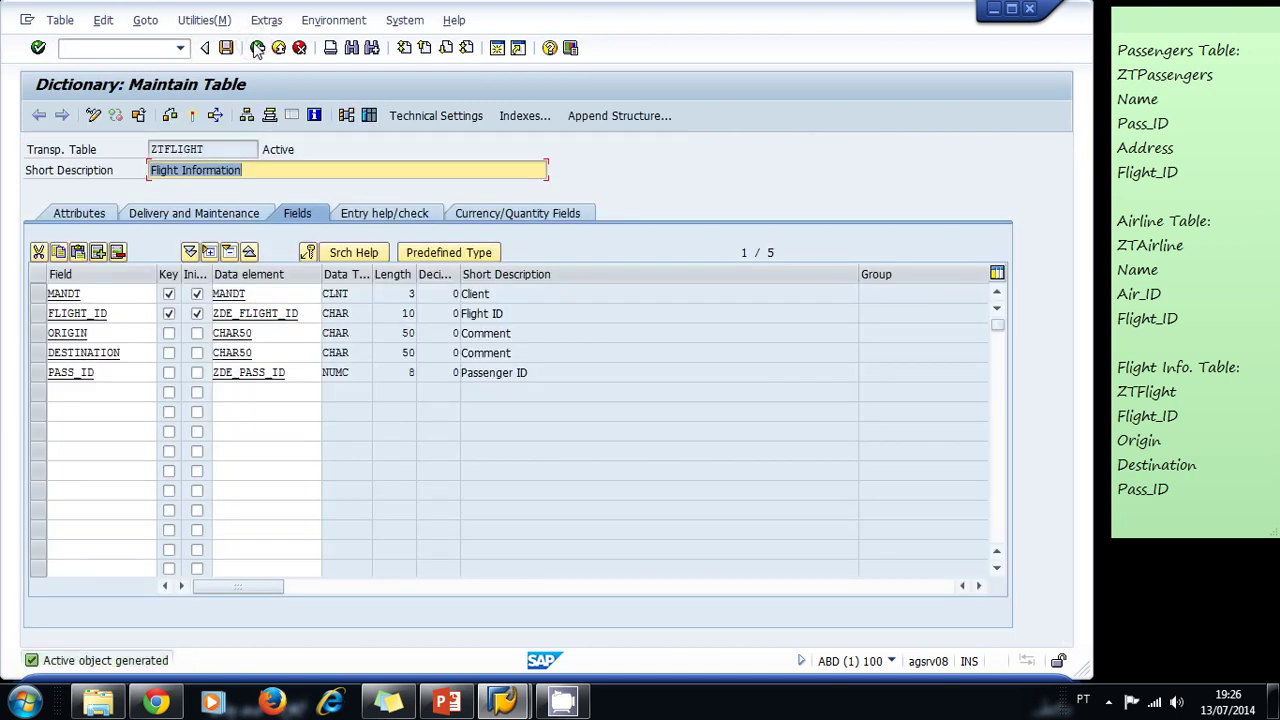
Return to the ABAP Dictionary initial screen and open database table ztpassengers for changes
click(257, 48)
click(249, 191)
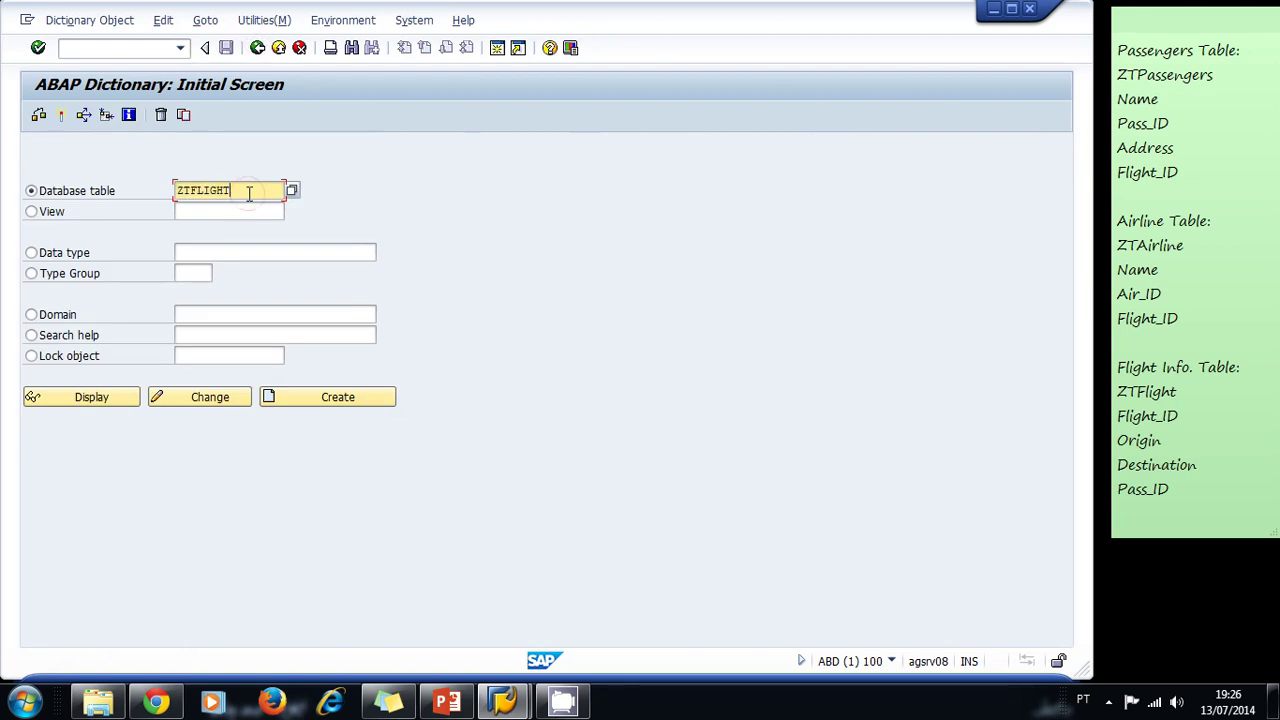
key(BackSpace)
key(BackSpace)
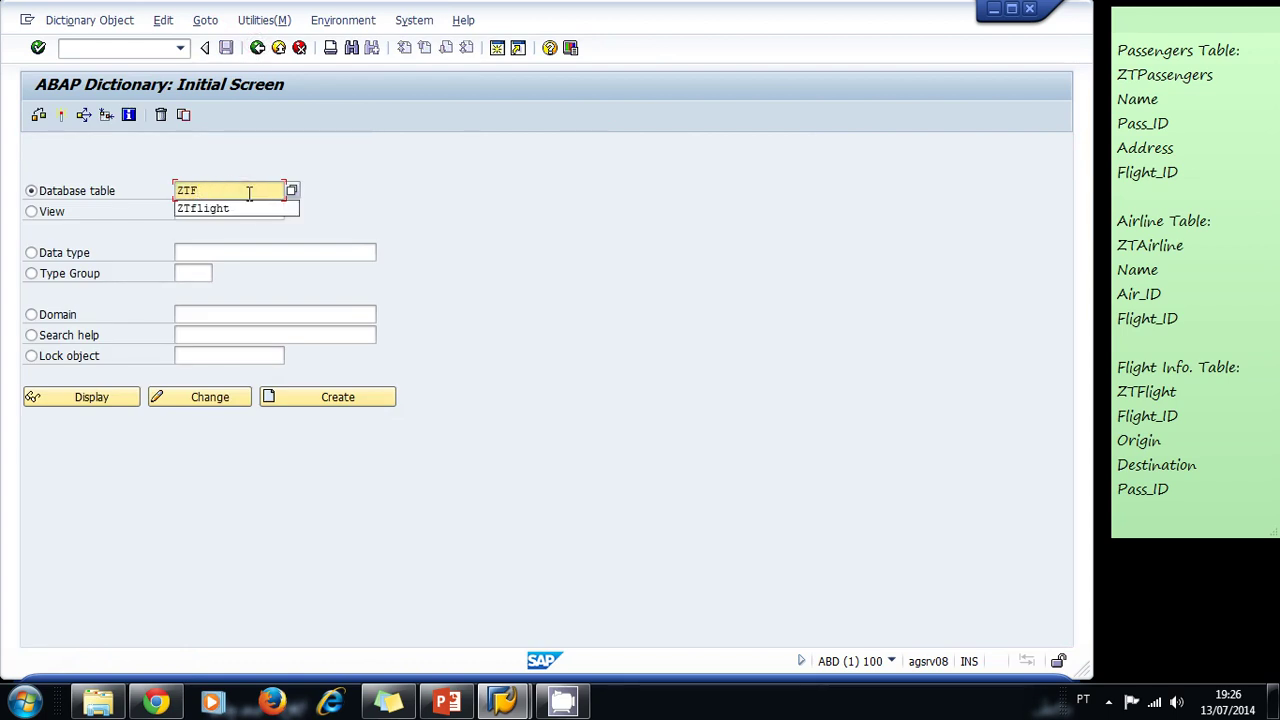
key(BackSpace)
text(p)
click(237, 208)
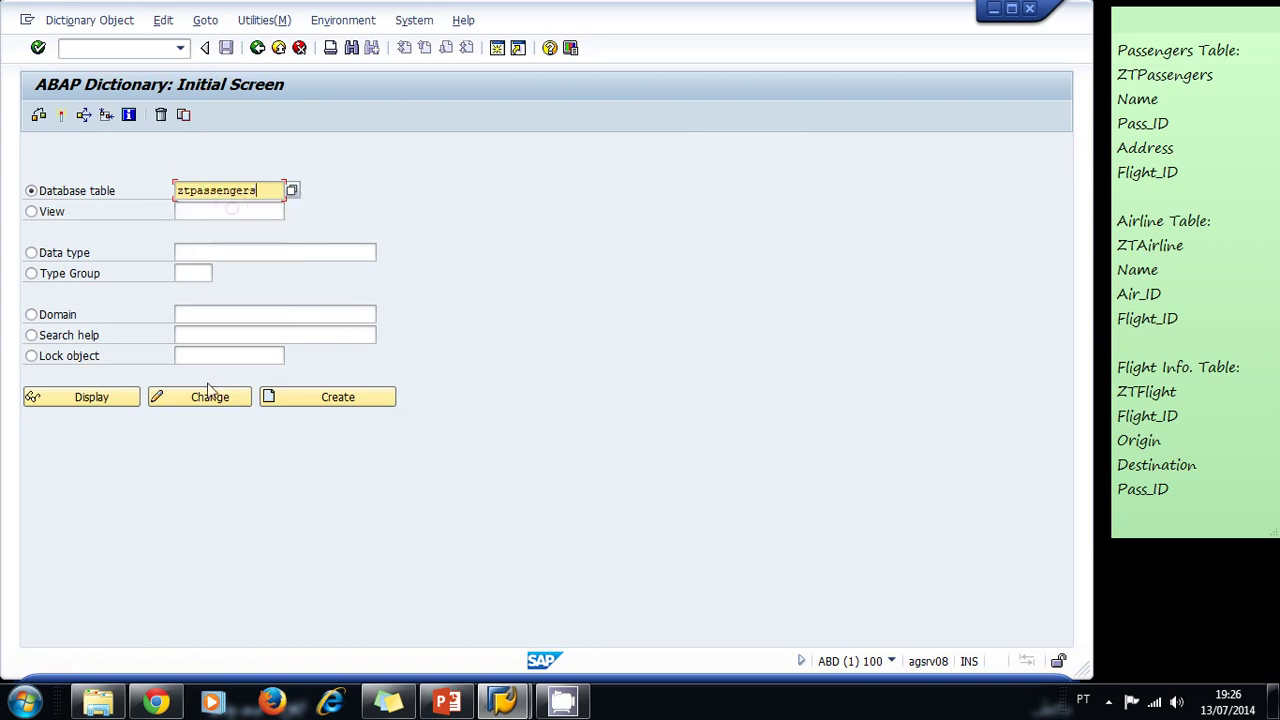
click(208, 397)
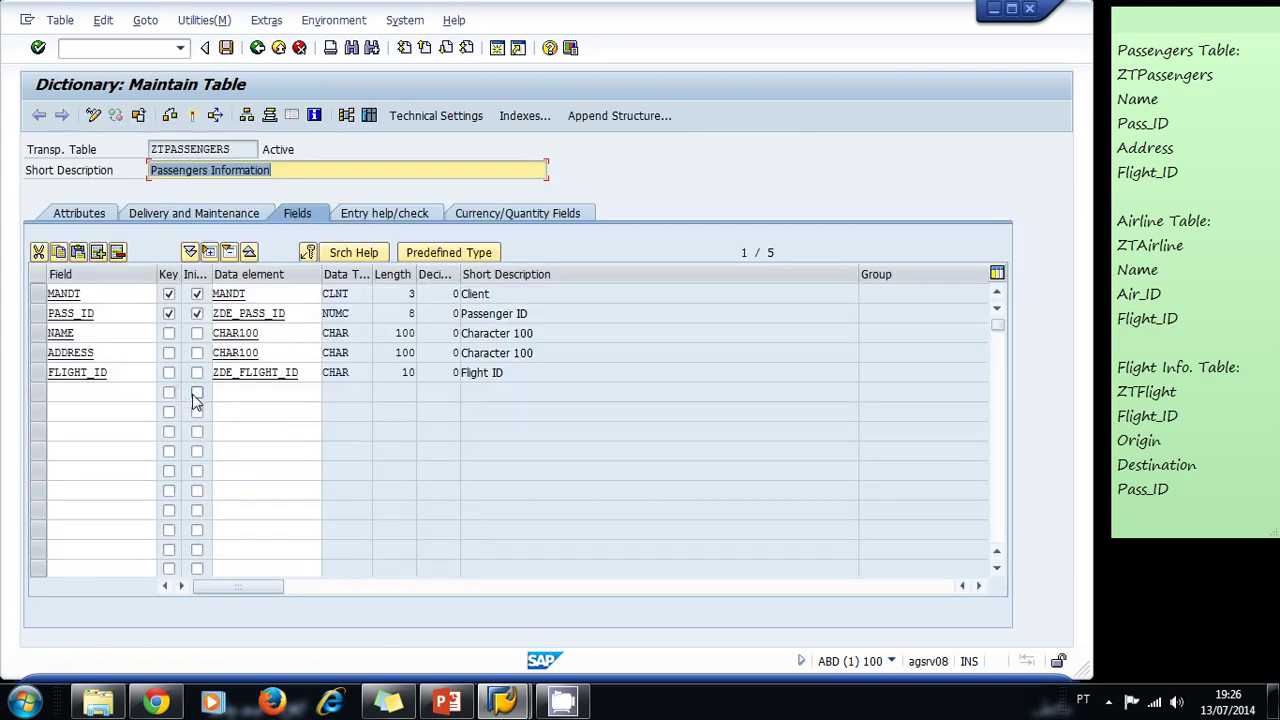
Create a foreign key on ZTPASSENGERS field FLIGHT_ID with check table ztflight and generate the field assignment proposal
click(117, 373)
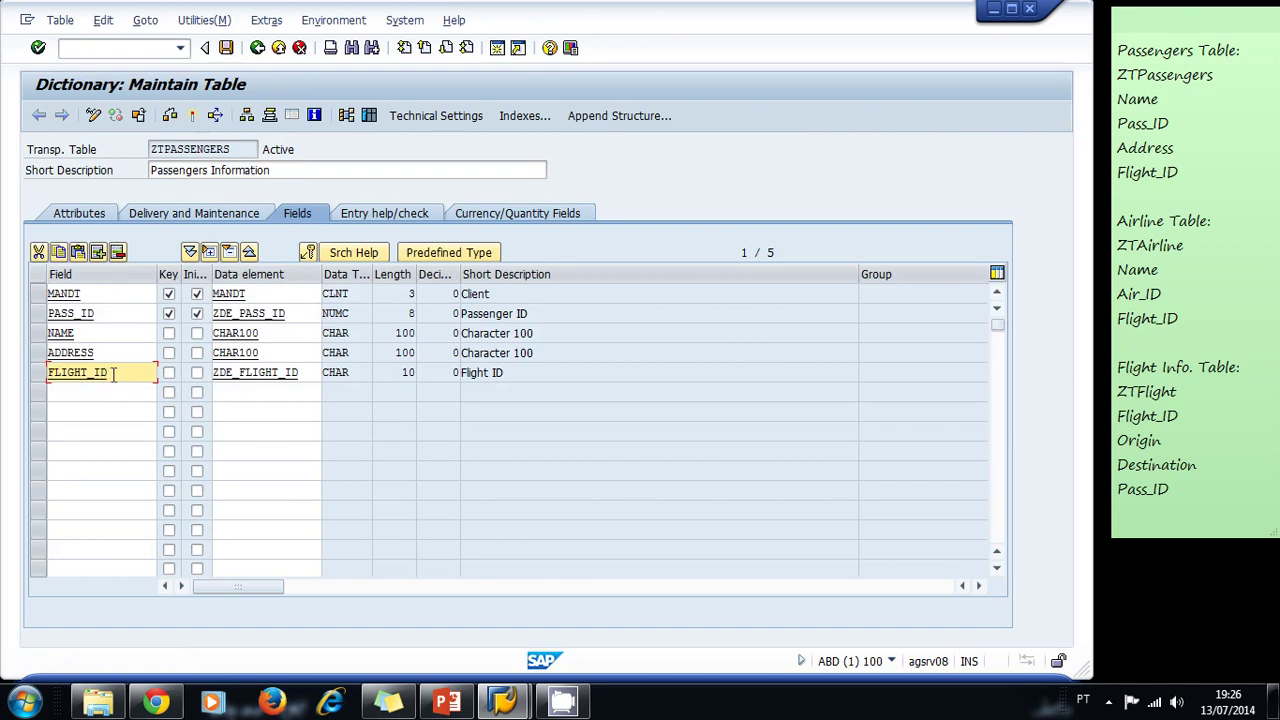
click(308, 253)
drag(247, 152, 590, 168)
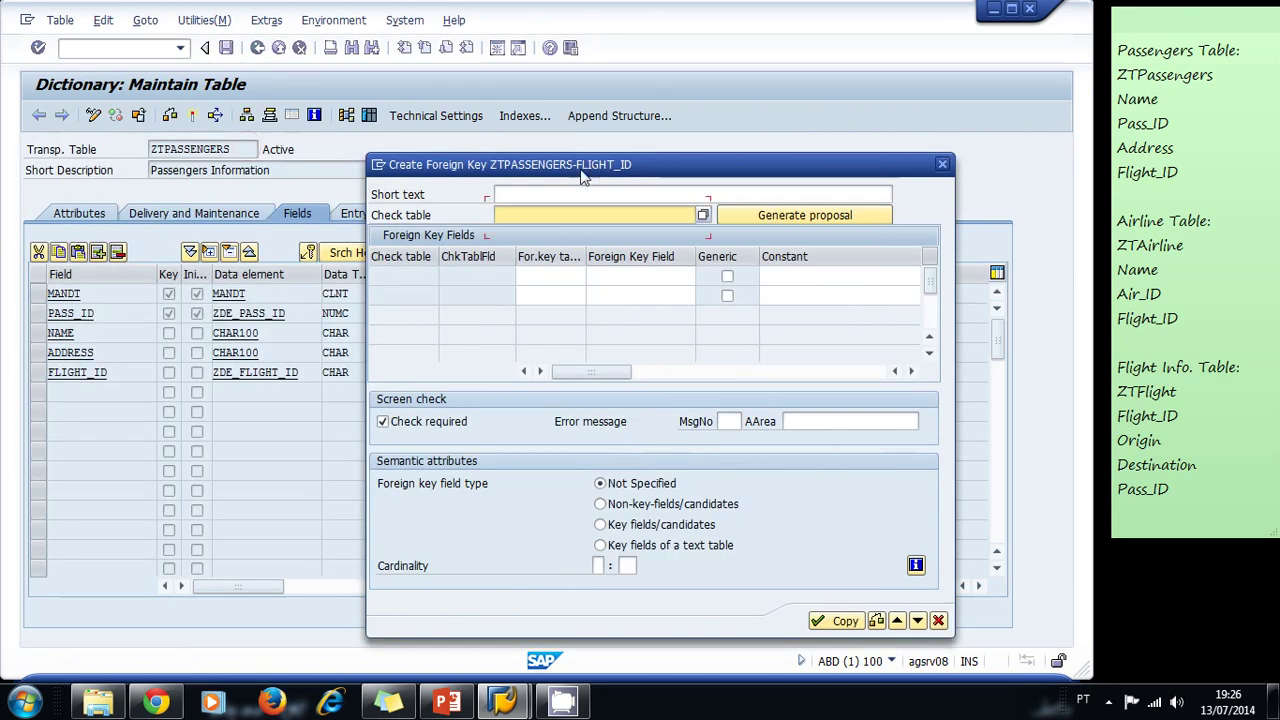
text(zt)
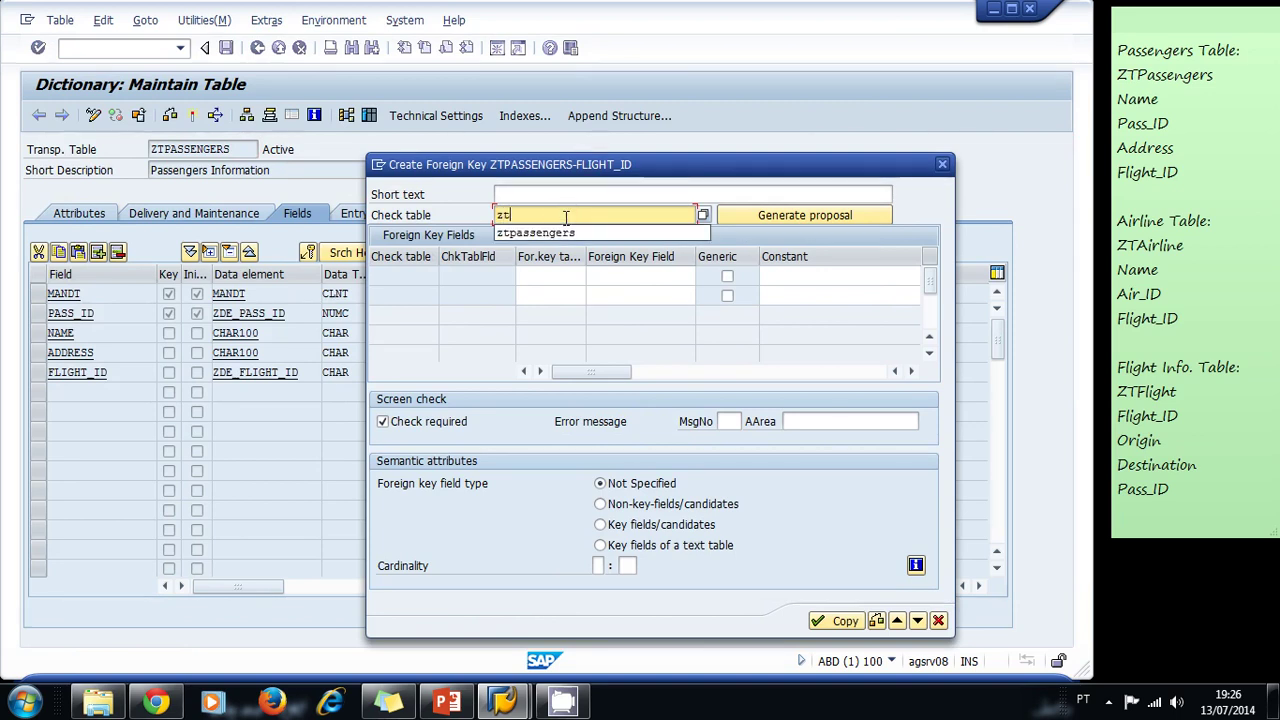
text(flight)
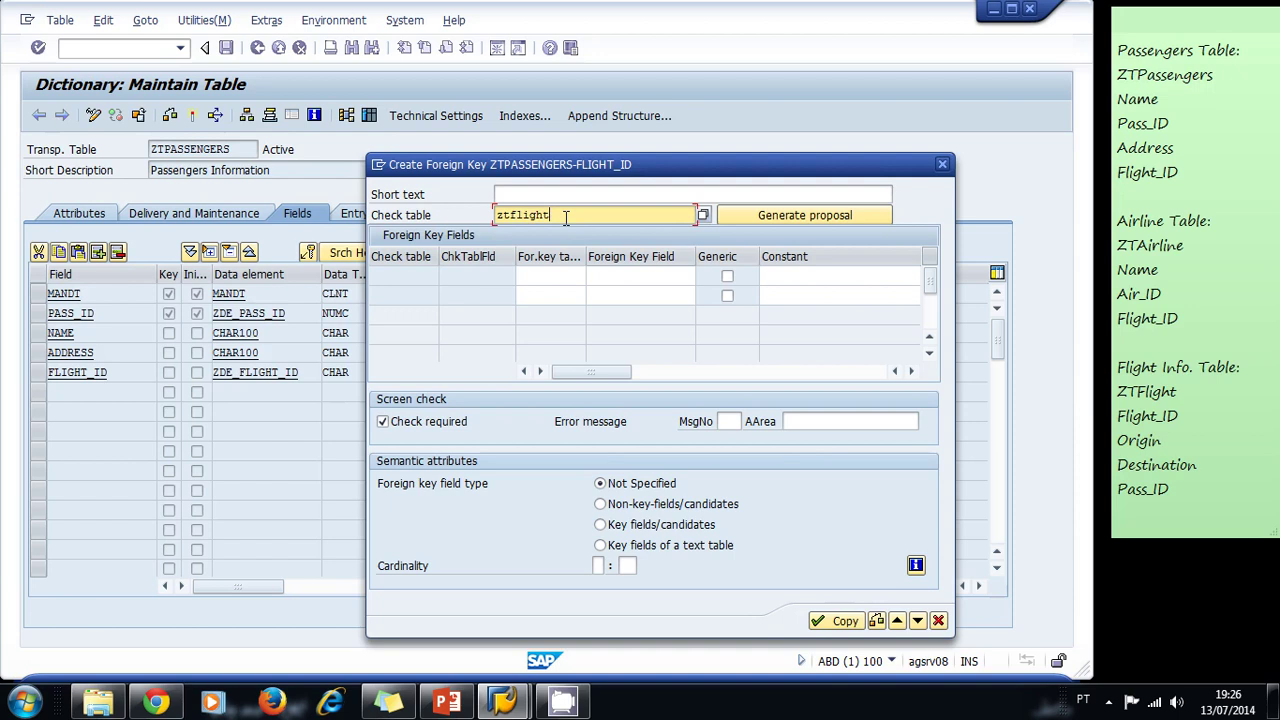
key(Return)
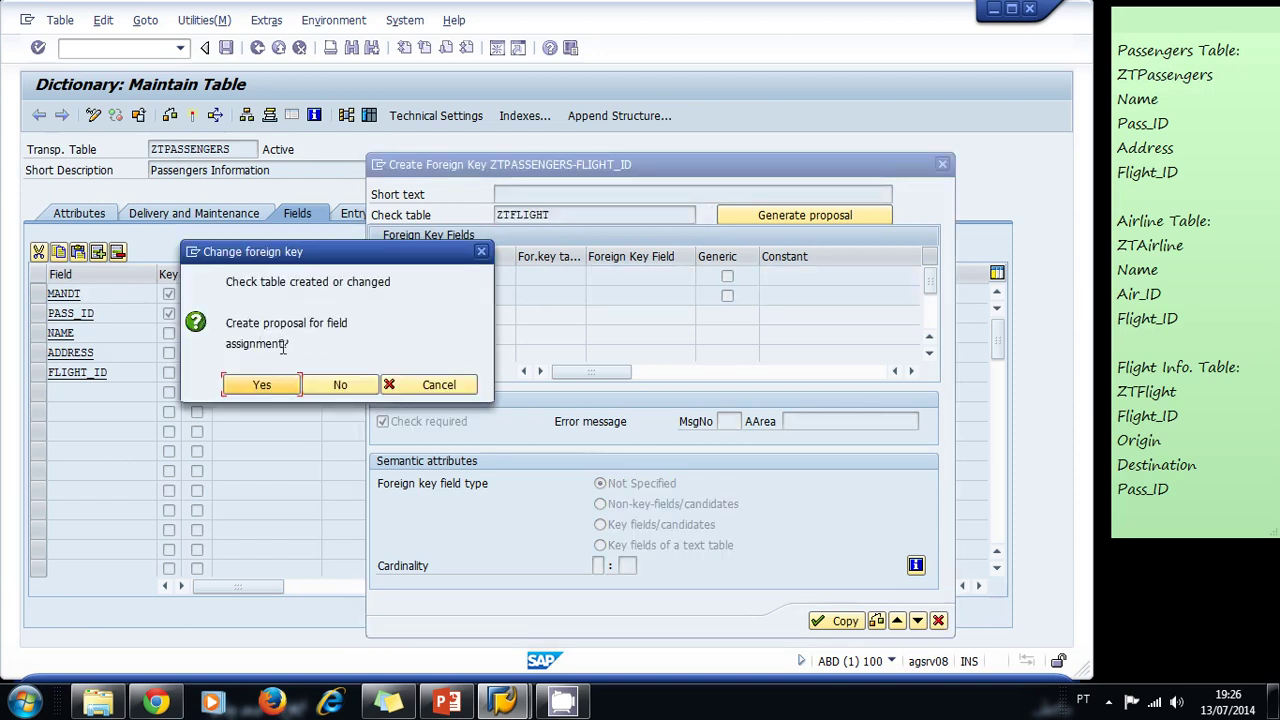
click(258, 387)
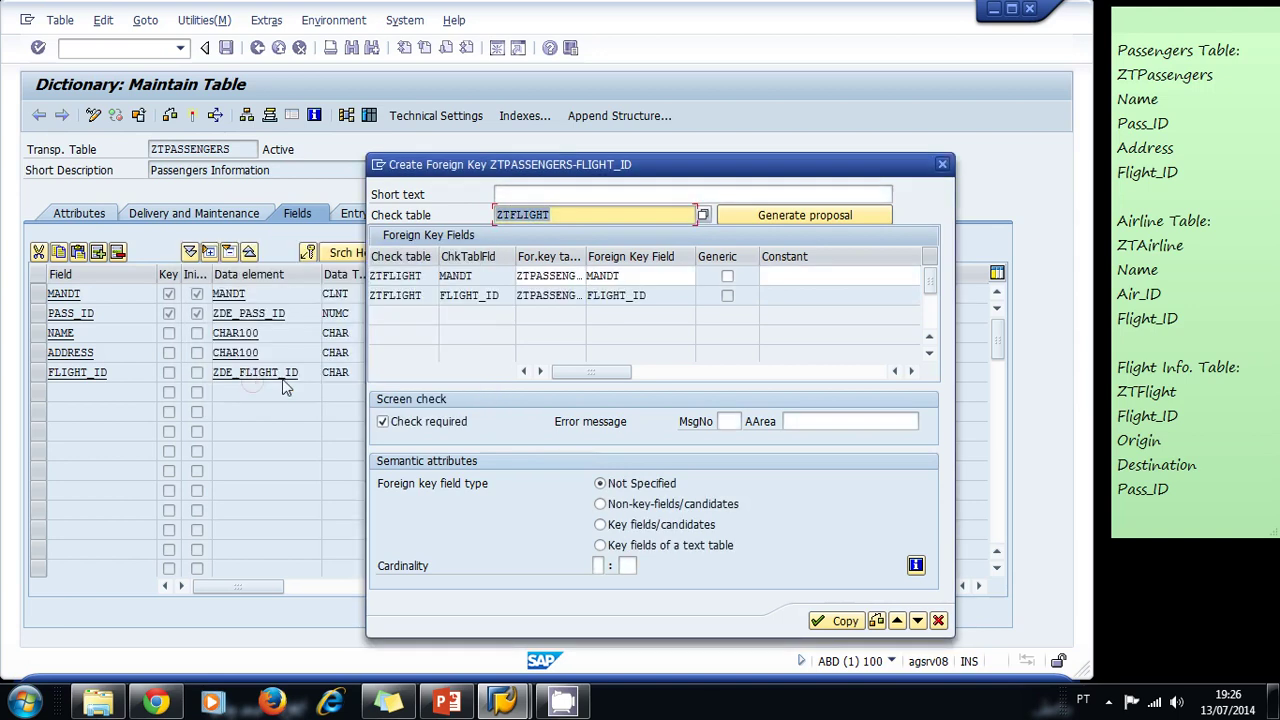
Review the proposed ZTFLIGHT to ZTPASSENGERS field assignments and copy the foreign key into the table
drag(655, 298, 565, 298)
click(565, 298)
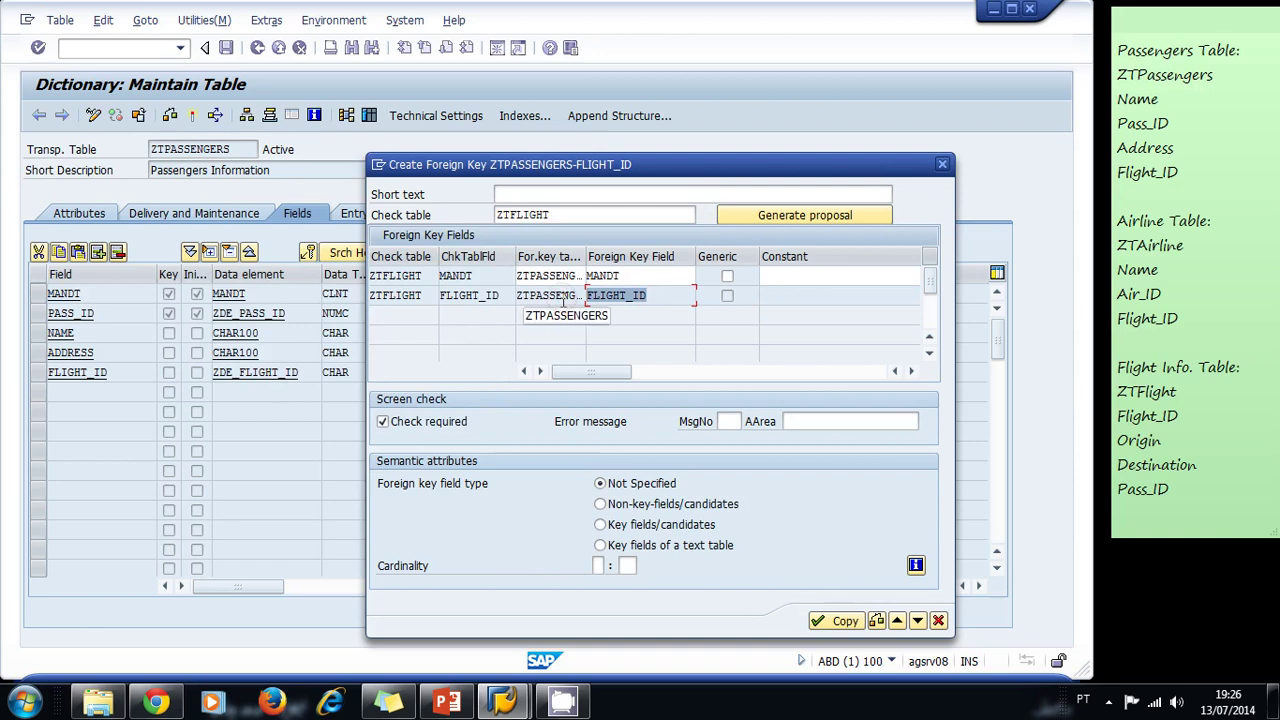
click(470, 296)
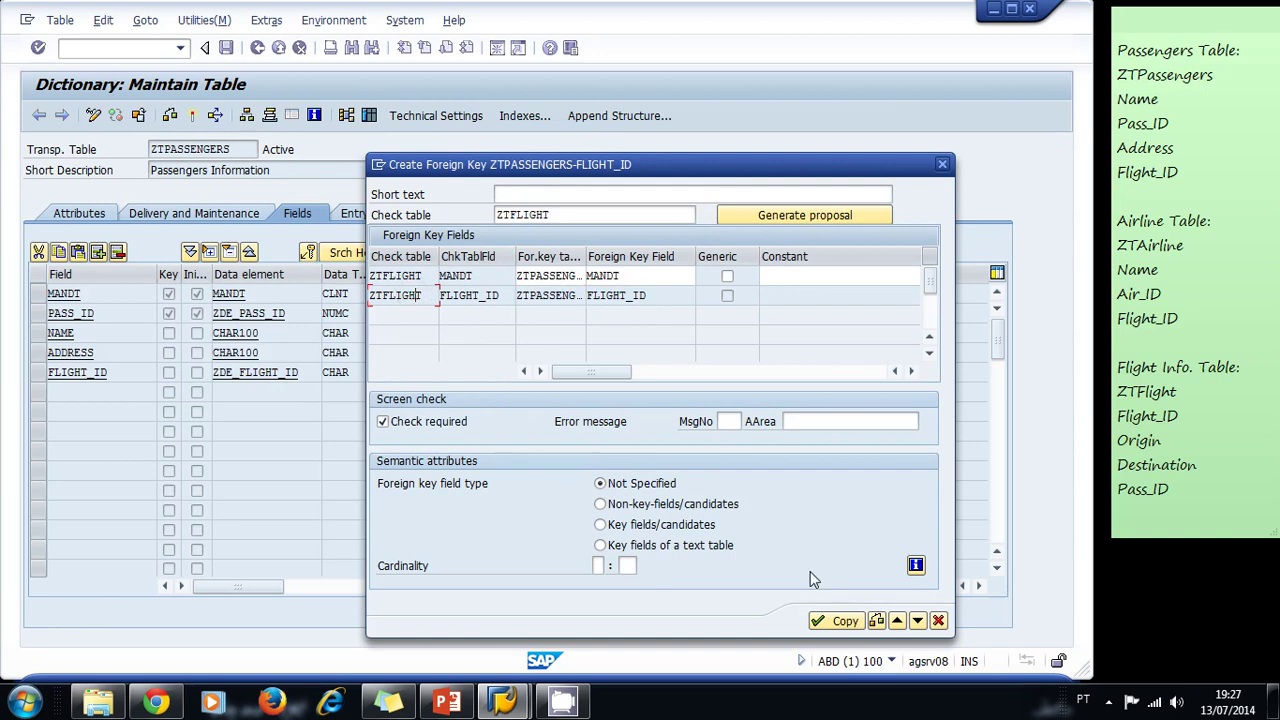
click(833, 621)
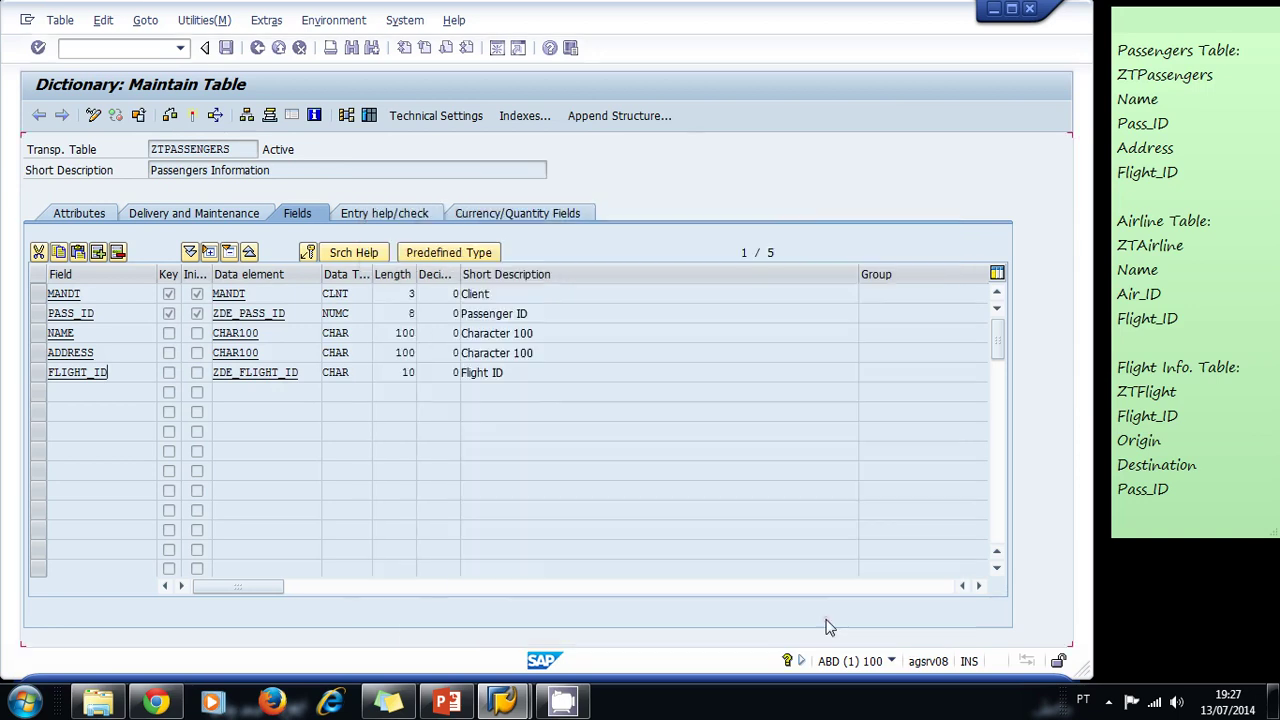
Activate table ZTPASSENGERS, display its activation log and return to the table fields
click(193, 116)
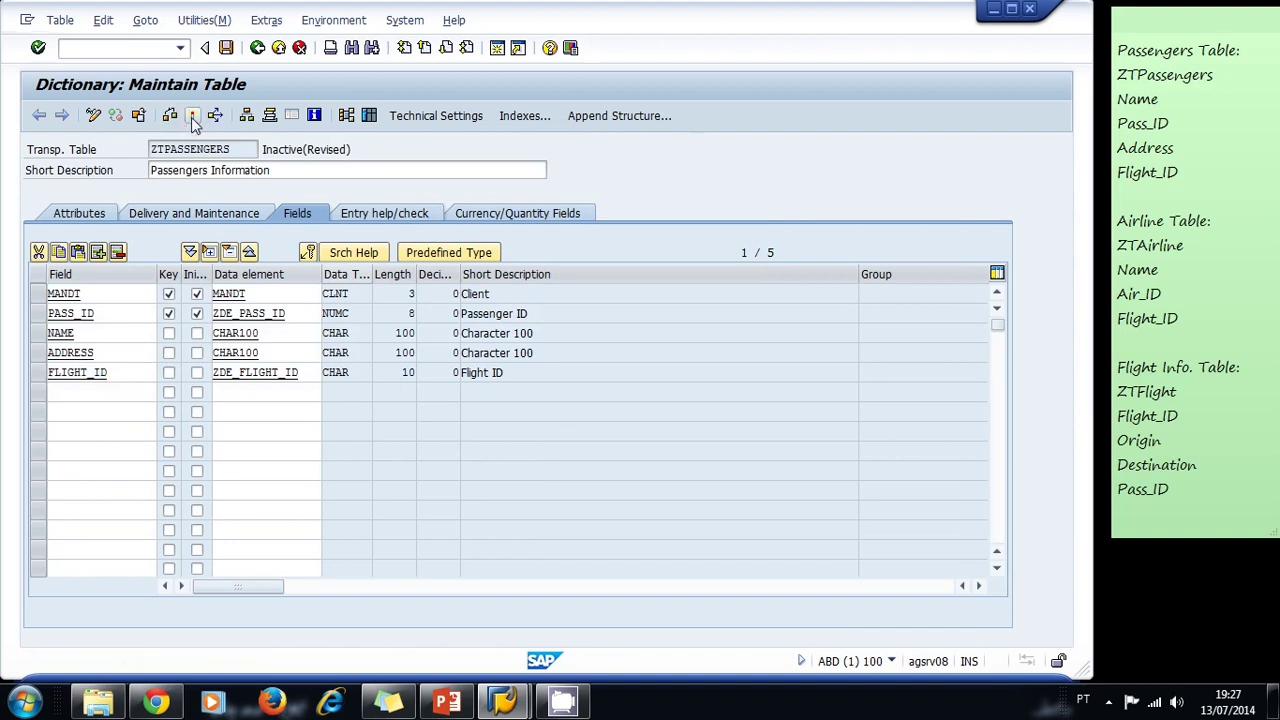
click(271, 365)
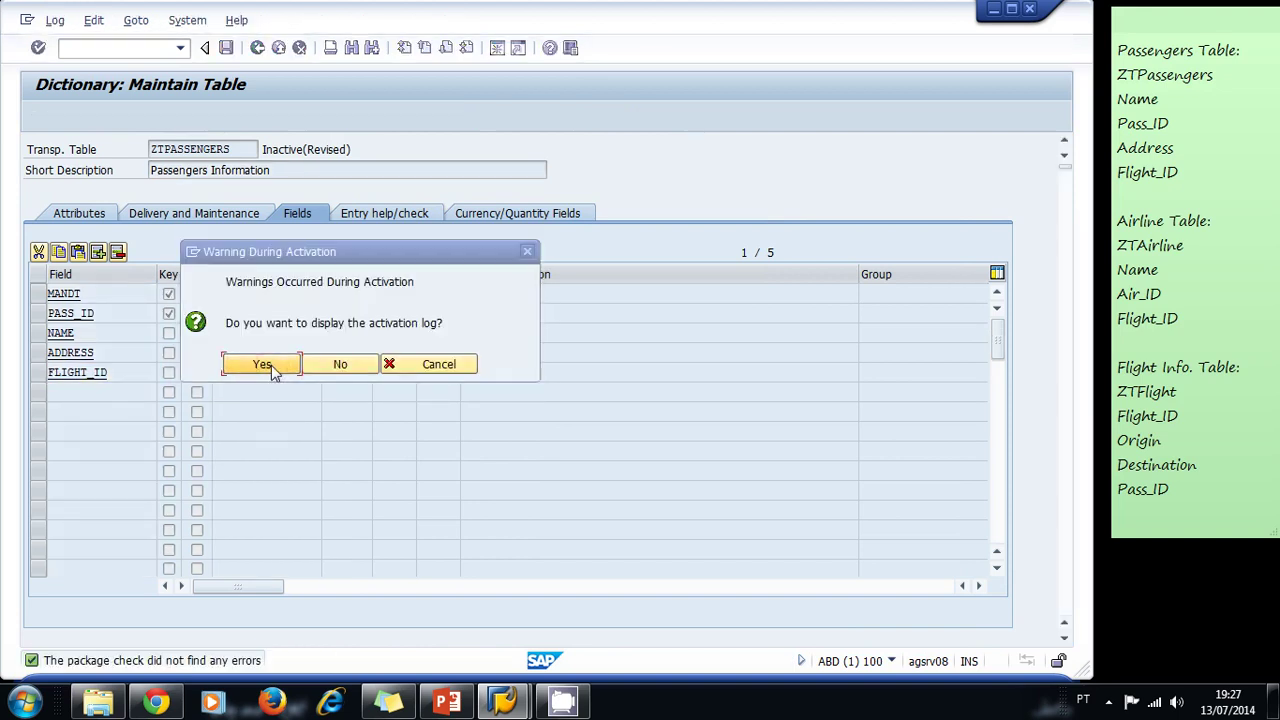
click(257, 47)
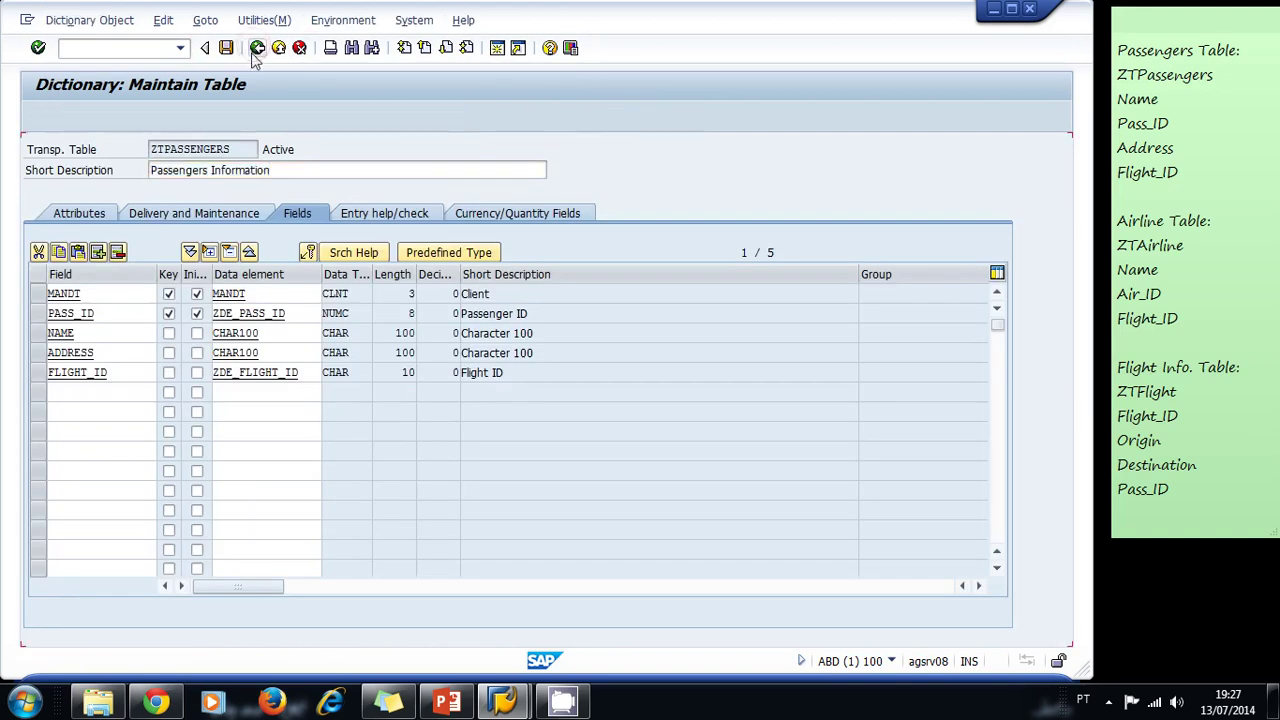
Return to the ABAP Dictionary initial screen and open database table ZTAIRLINE for changes
click(257, 47)
click(279, 187)
key(BackSpace)
key(BackSpace)
key(BackSpace)
key(BackSpace)
key(BackSpace)
key(BackSpace)
key(BackSpace)
key(BackSpace)
key(BackSpace)
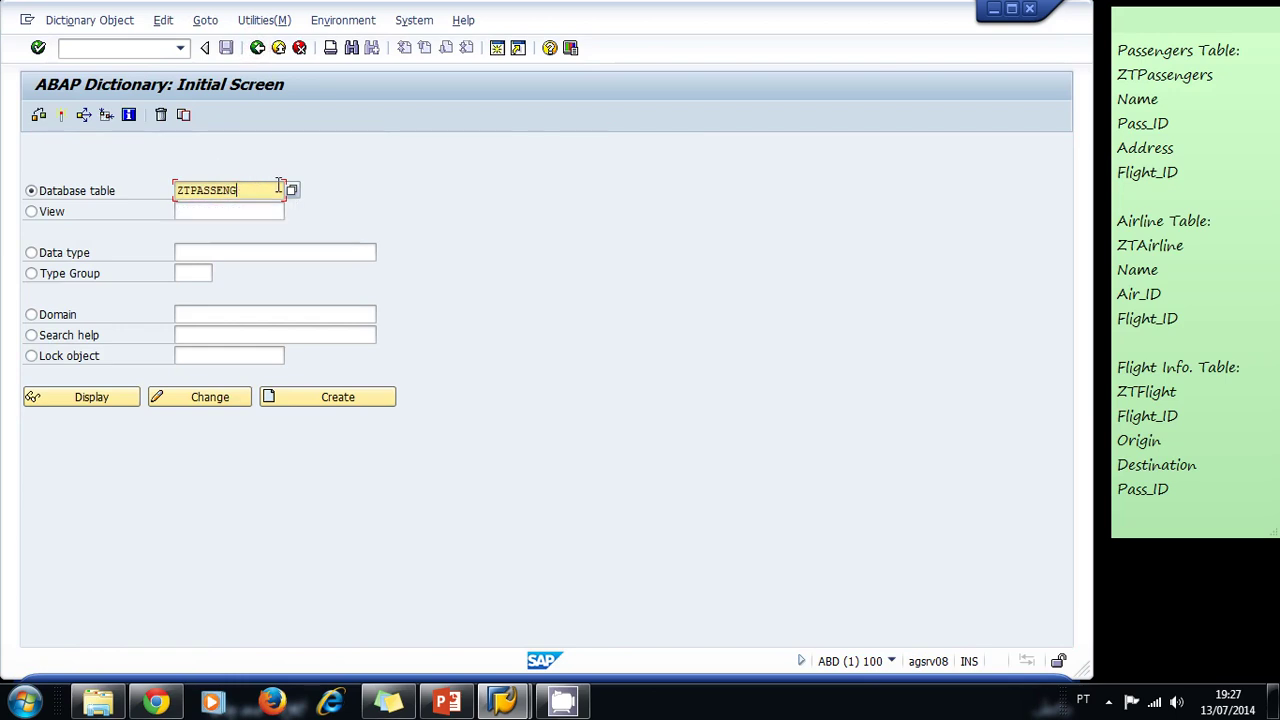
text(airline)
key(Return)
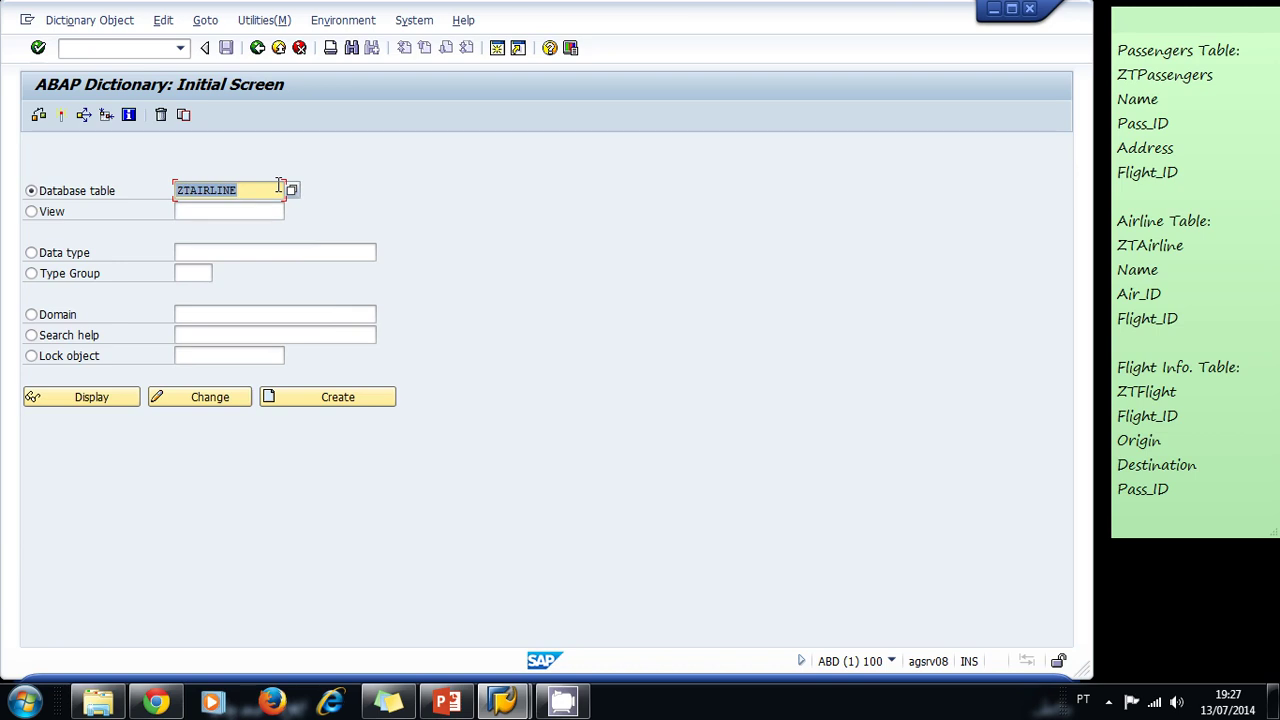
click(265, 186)
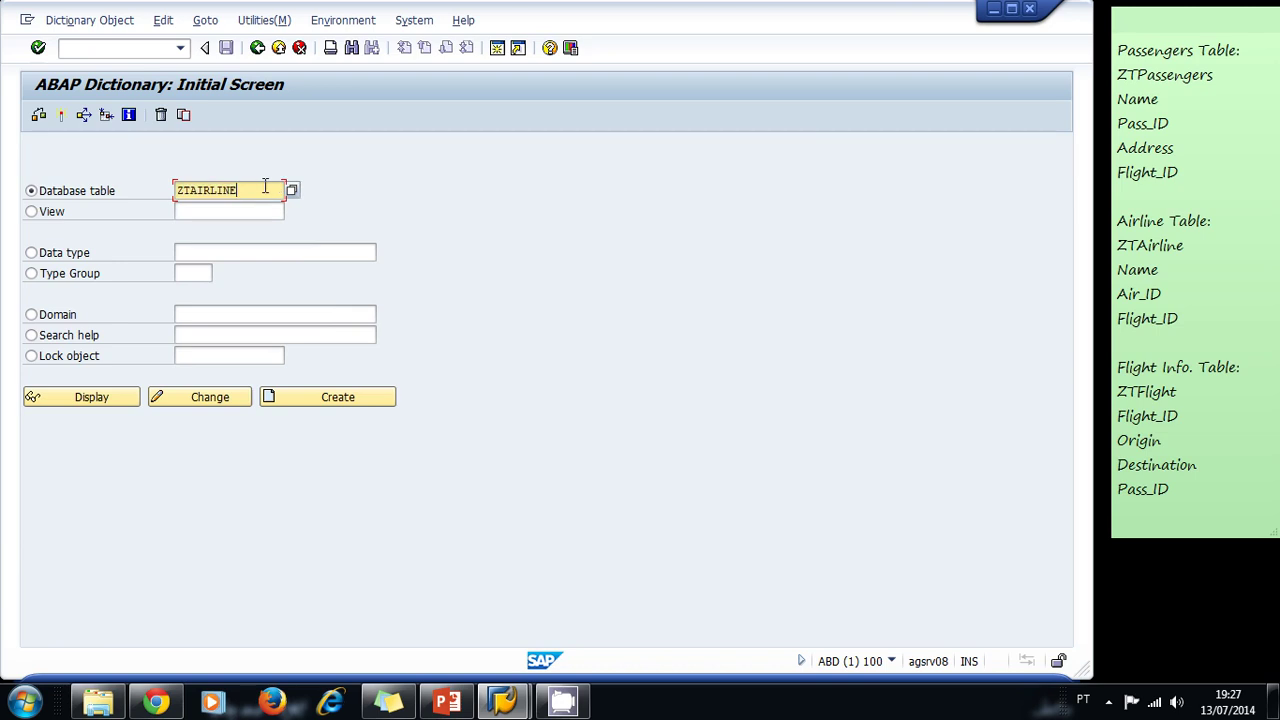
click(225, 395)
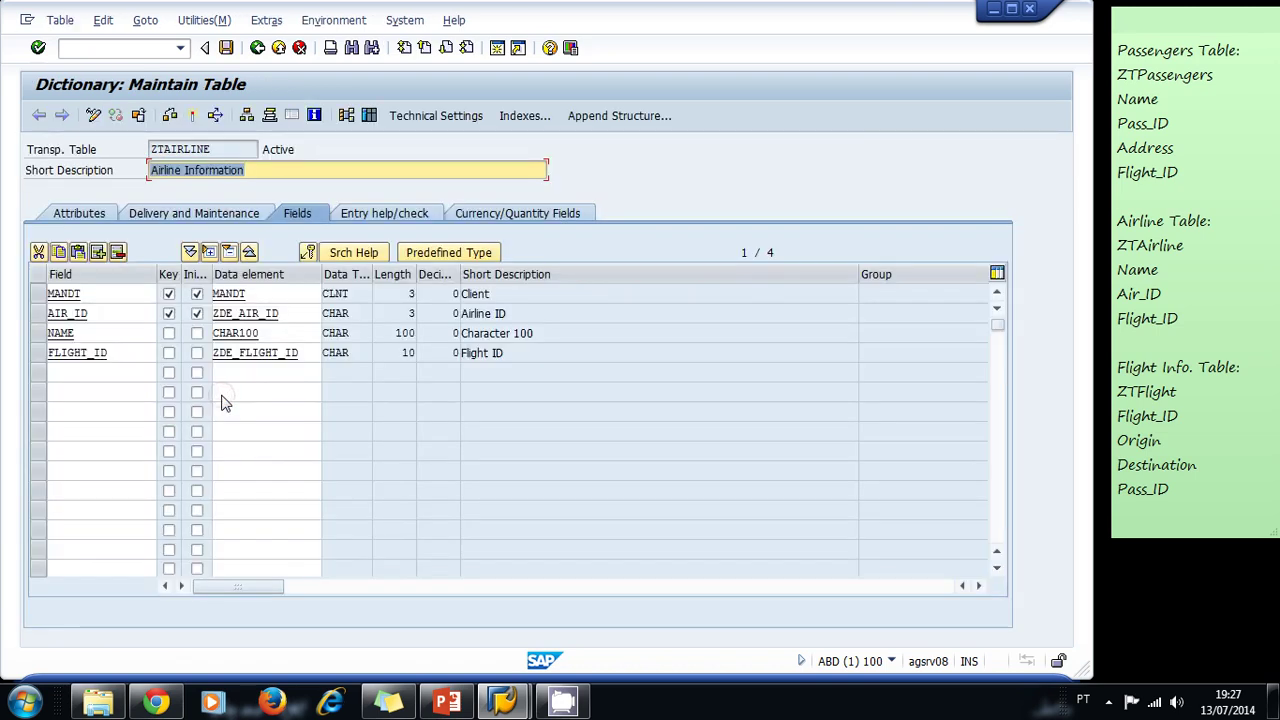
Create a foreign key on ZTAIRLINE field FLIGHT_ID with check table ZTFLIGHT, accepting the proposed field assignment and copying it into the table
click(129, 353)
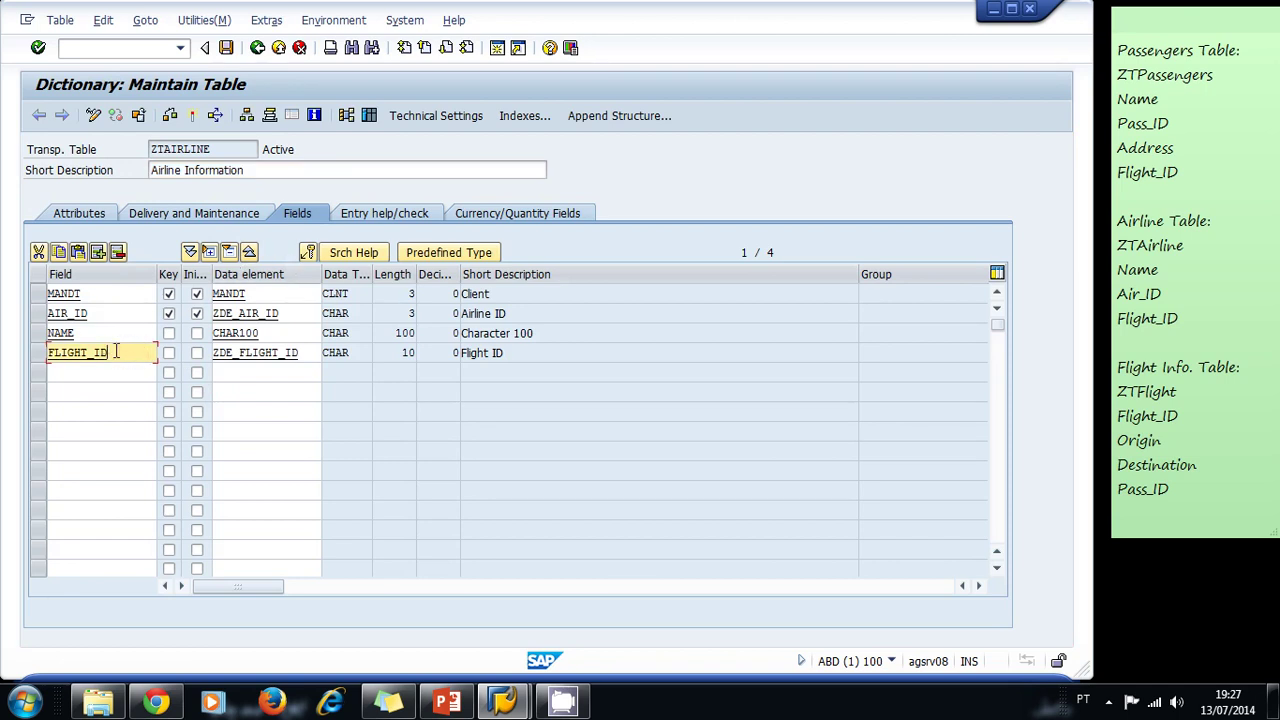
click(307, 252)
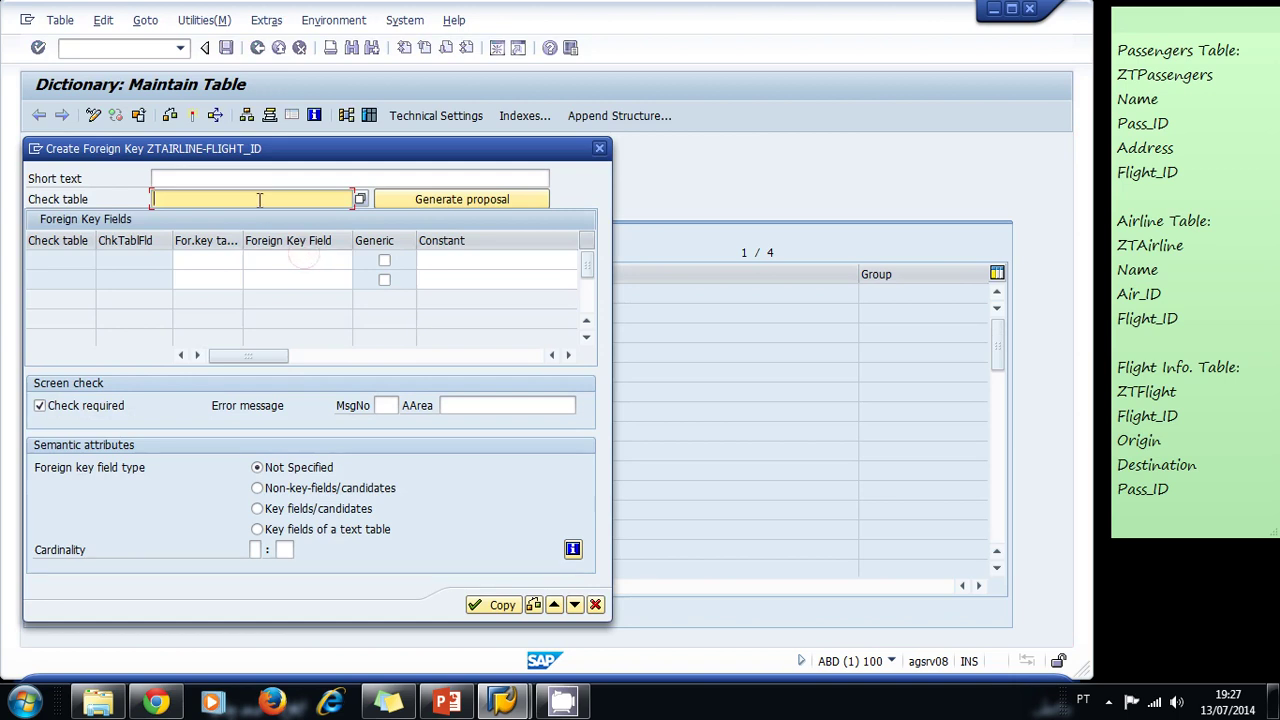
drag(237, 148, 614, 149)
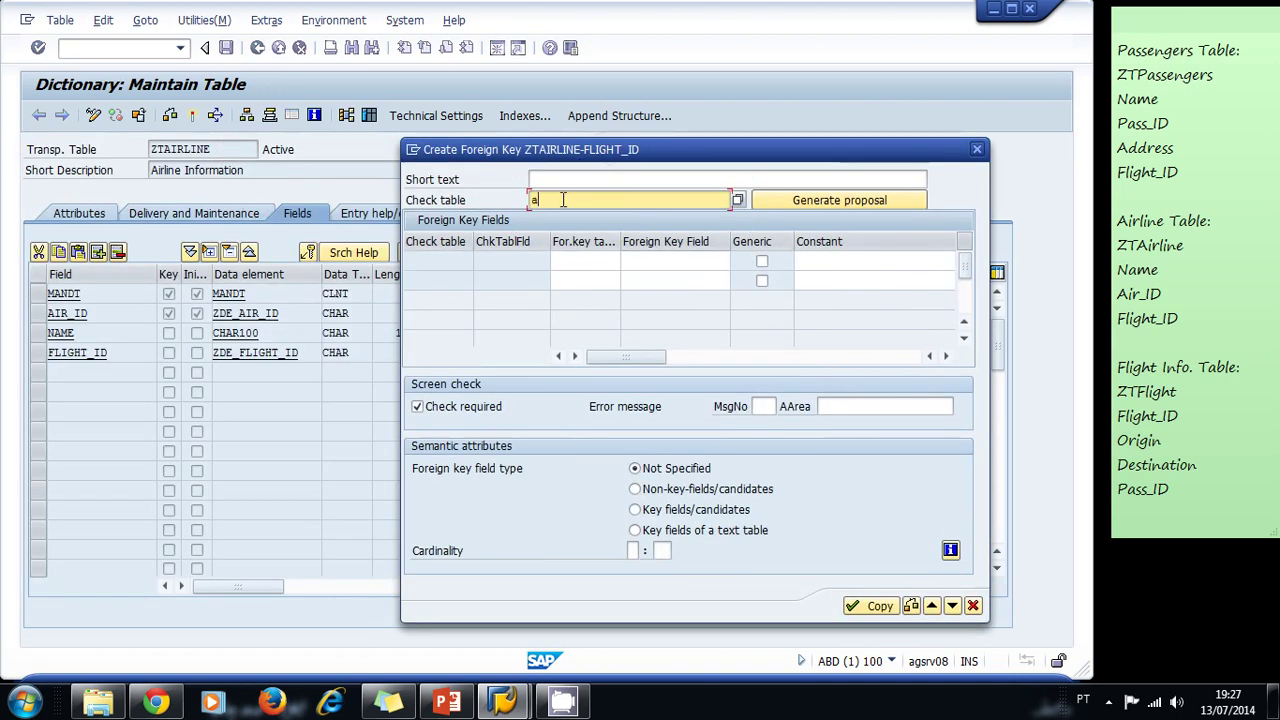
key(BackSpace)
text(z)
click(563, 219)
key(Return)
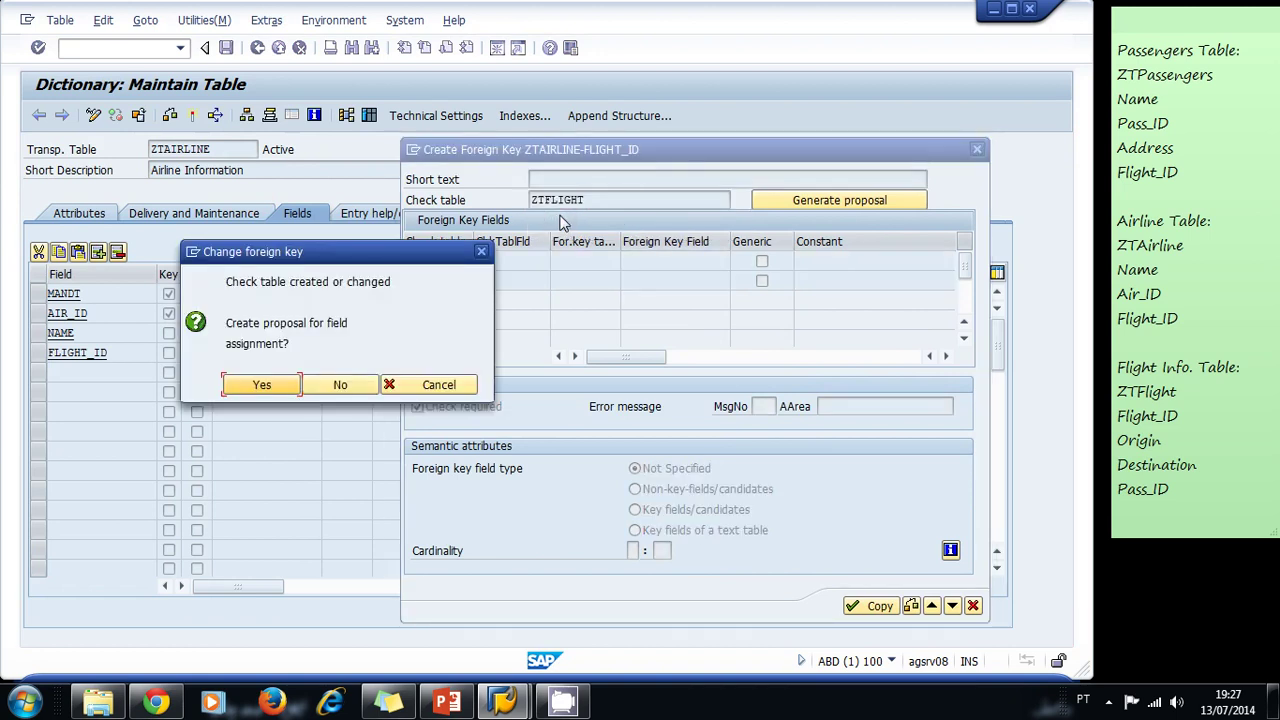
click(270, 377)
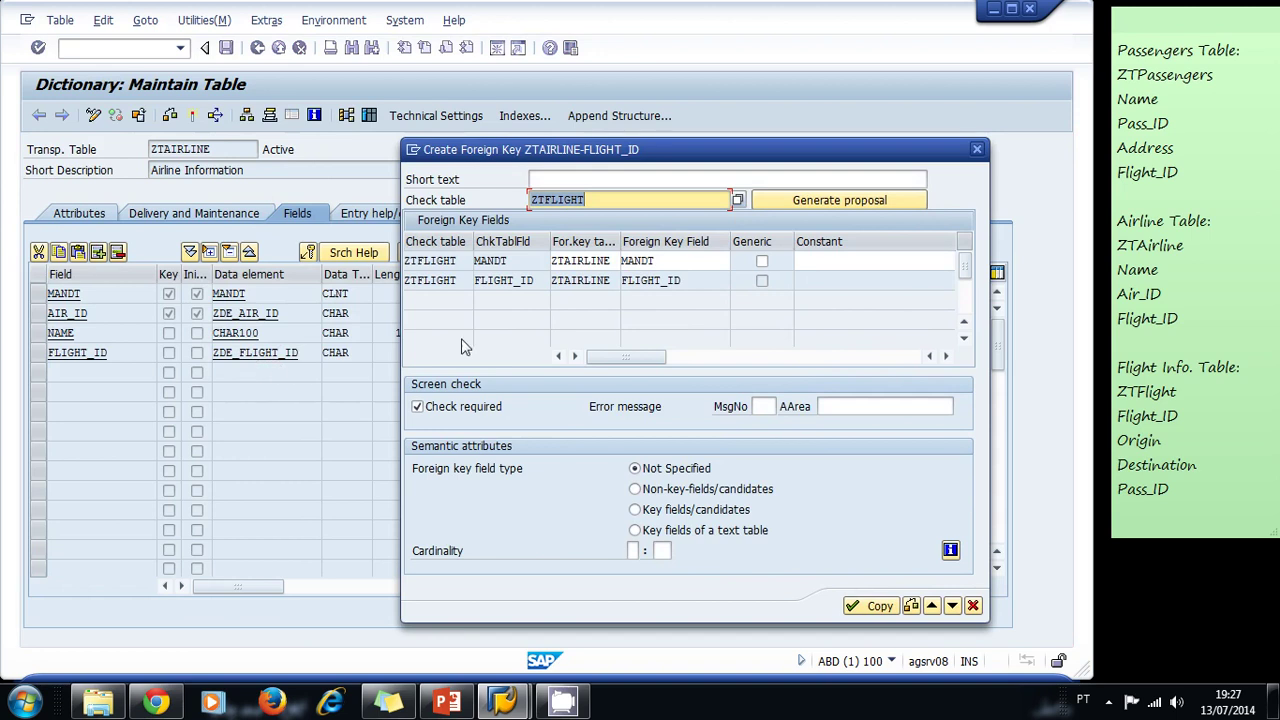
click(866, 605)
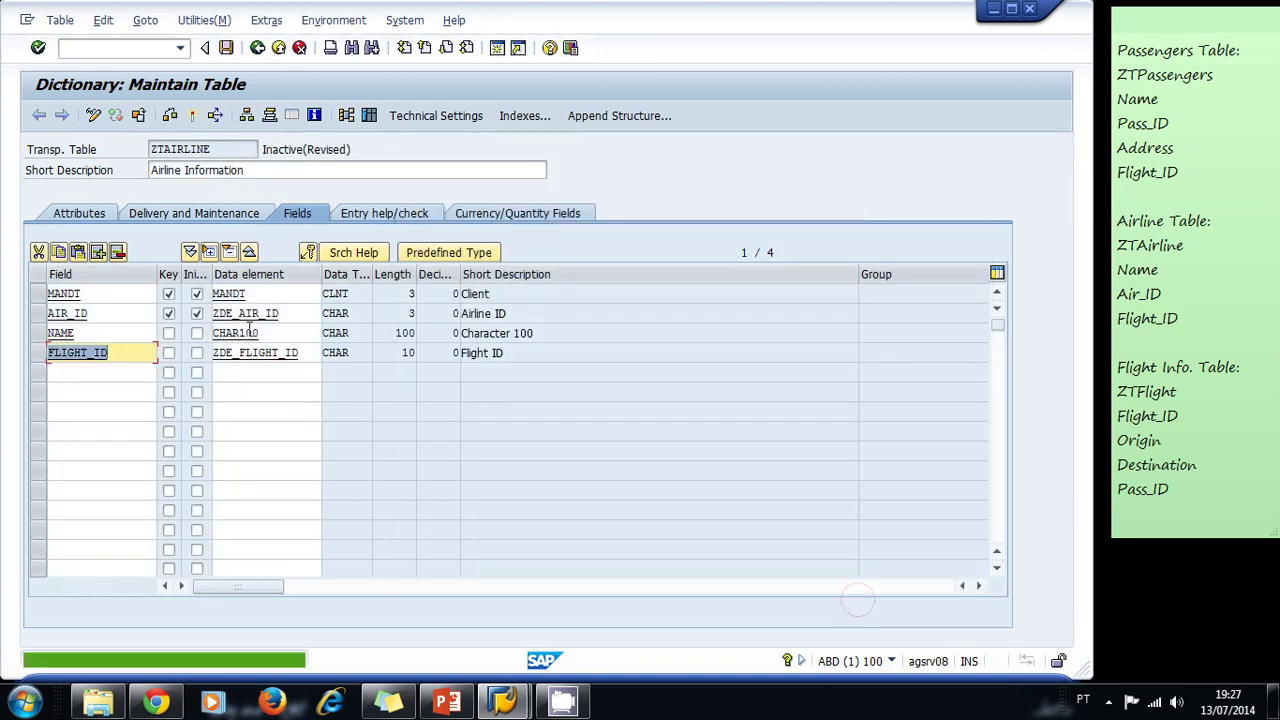
Activate table ZTAIRLINE, display its activation log and return to the table fields
click(192, 115)
click(290, 367)
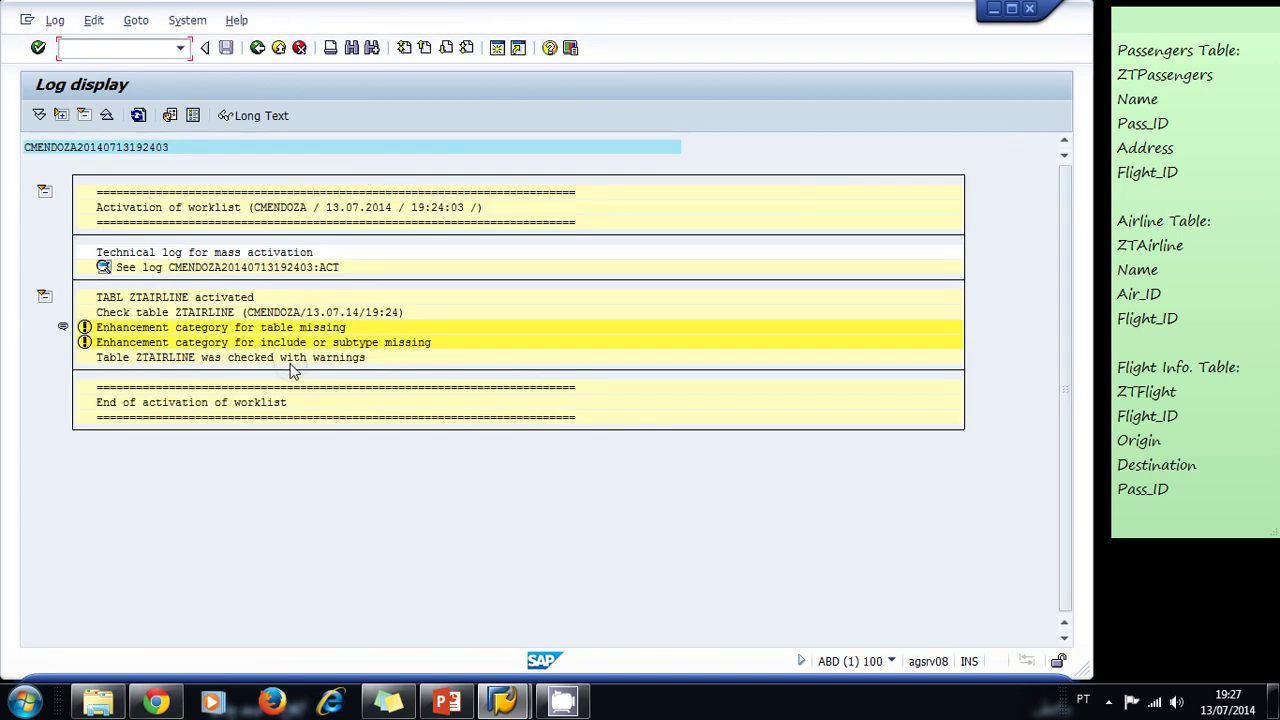
click(257, 48)
Display the foreign key relationship graphic for ZTAIRLINE, examine its link to ZTFLIGHT and close the graphic
click(140, 332)
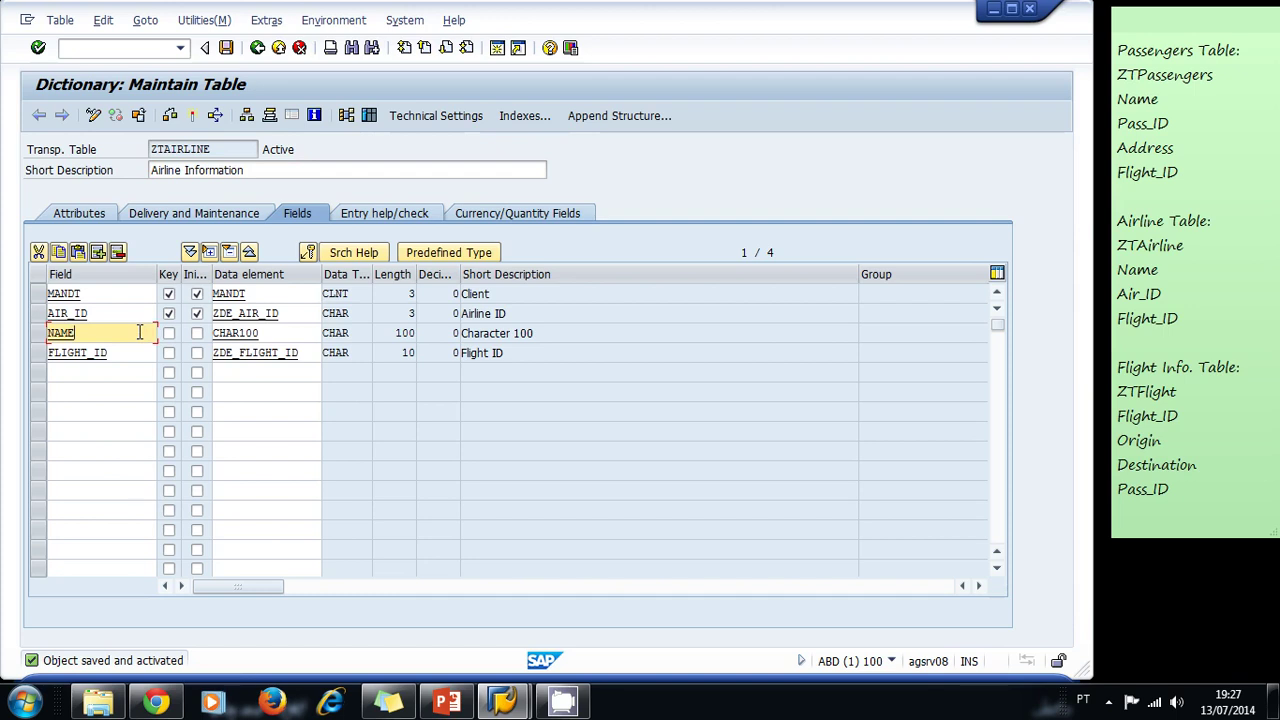
click(346, 117)
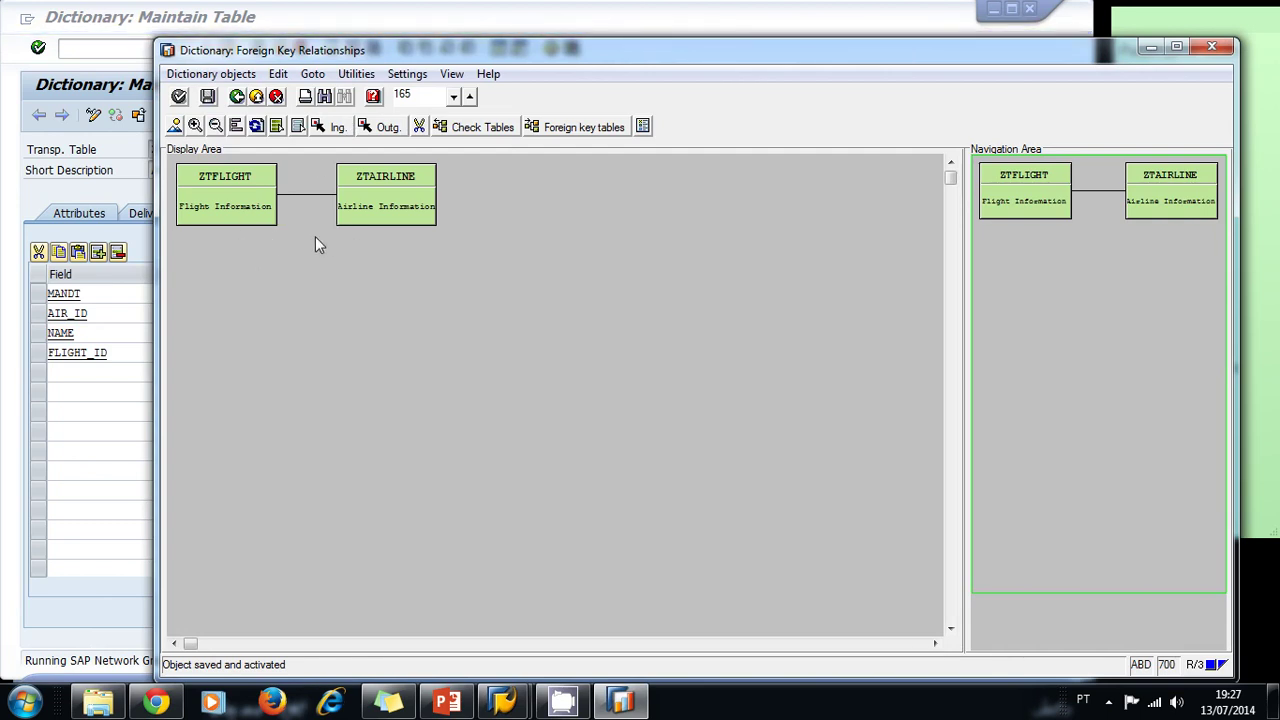
click(236, 222)
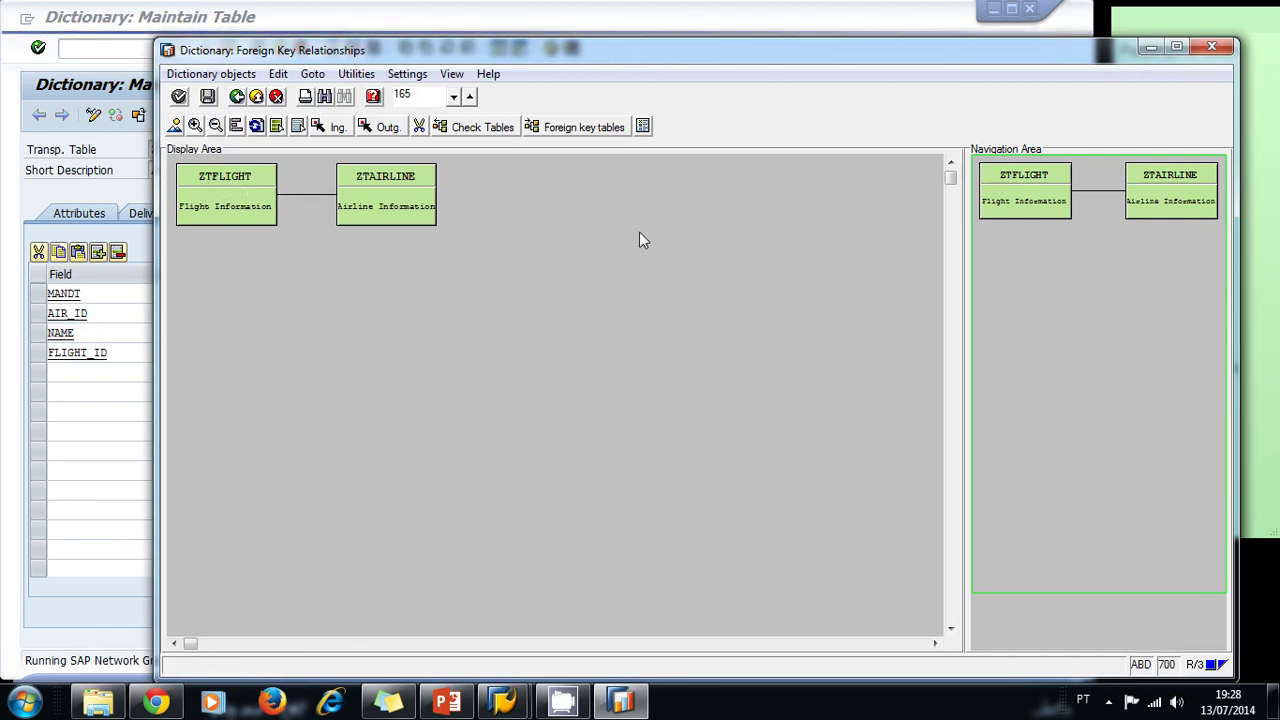
click(1224, 55)
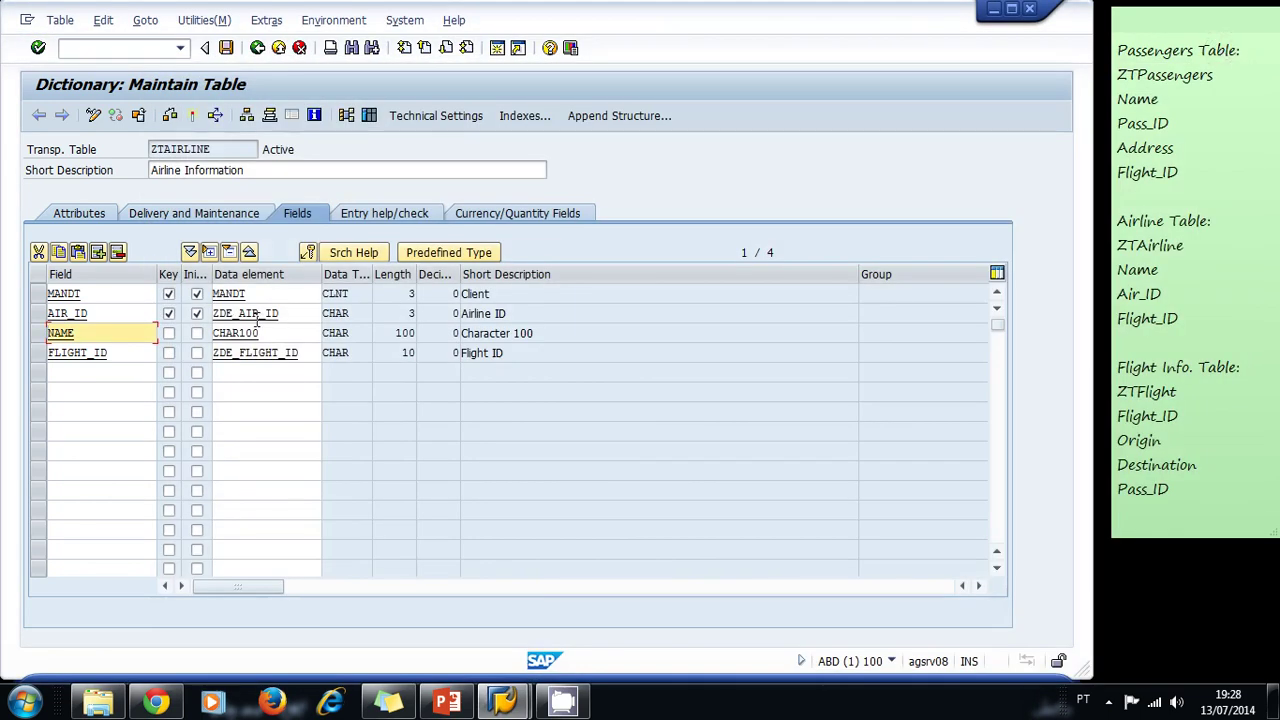